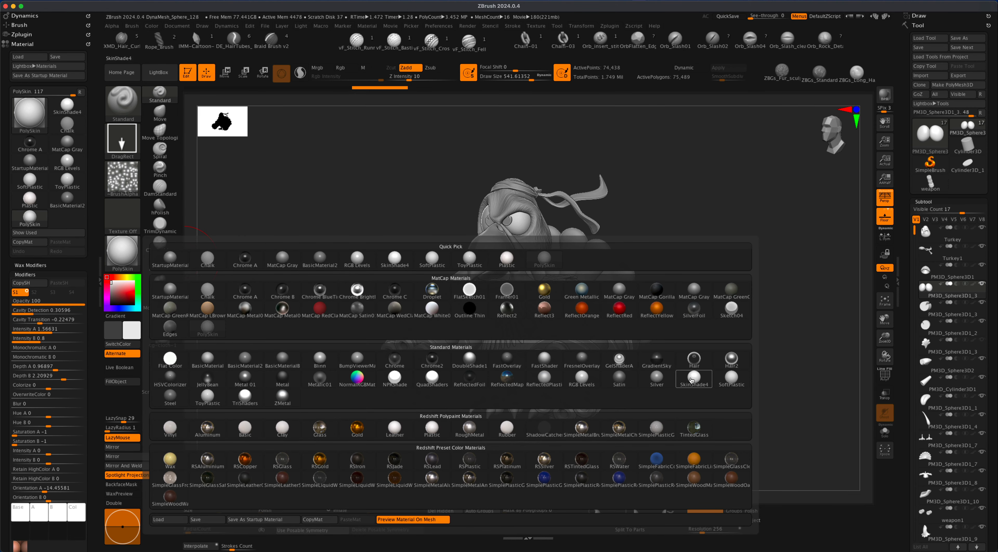
# Apply the SkinShade4 material and examine the turkey model from several angles.
pyautogui.click(692, 380)
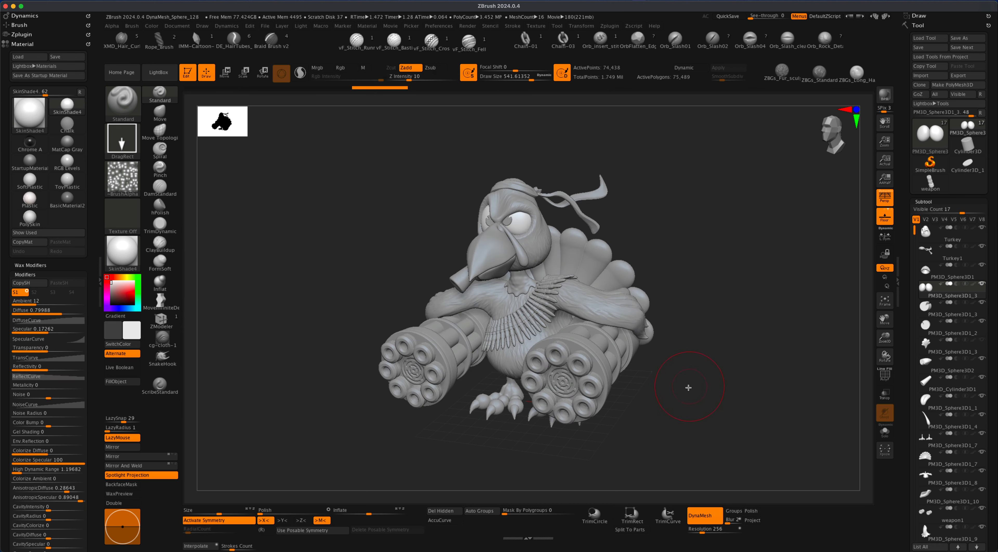
pyautogui.moveTo(688, 388)
pyautogui.mouseDown()
pyautogui.moveTo(698, 397)
pyautogui.moveTo(690, 391)
pyautogui.mouseUp()
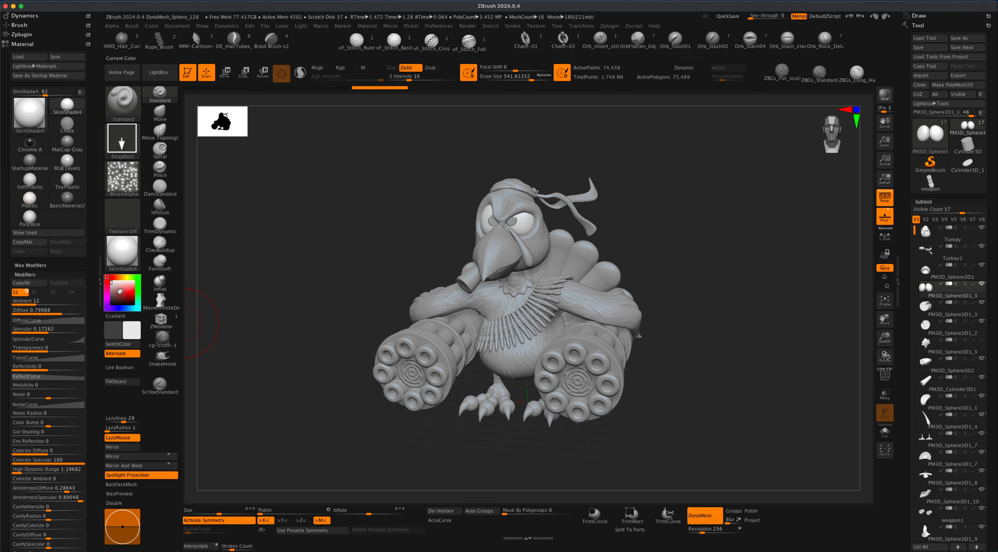
pyautogui.moveTo(606, 285); pyautogui.dragTo(599, 370)
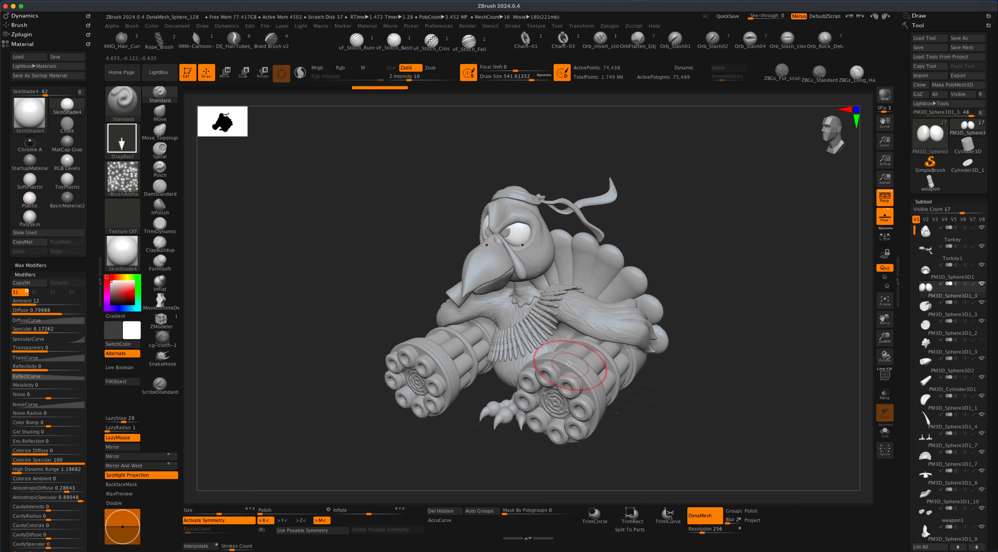
pyautogui.moveTo(307, 312); pyautogui.dragTo(280, 314)
# Switch the material to PolySkin and inspect how it shades the turkey's feathers and guns.
pyautogui.click(123, 254)
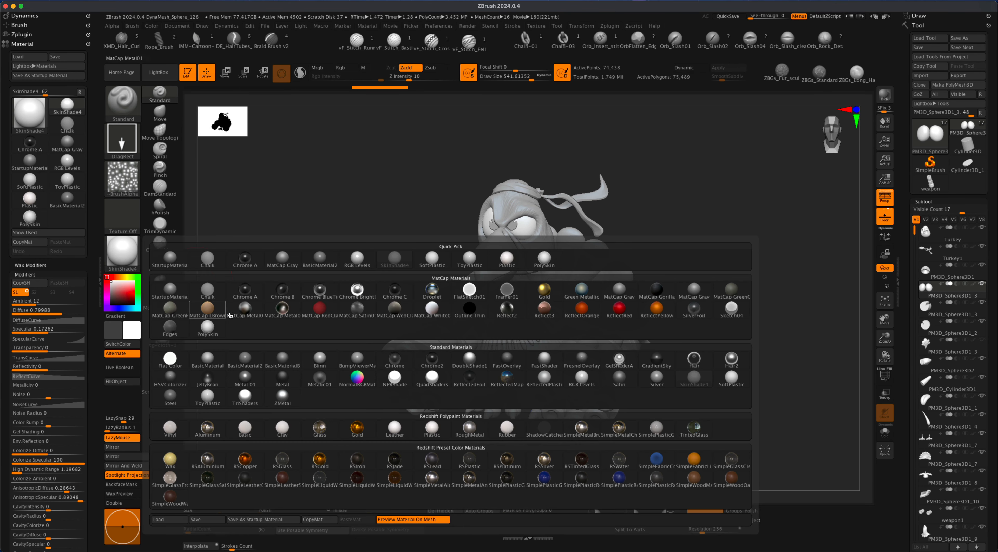
pyautogui.moveTo(206, 327)
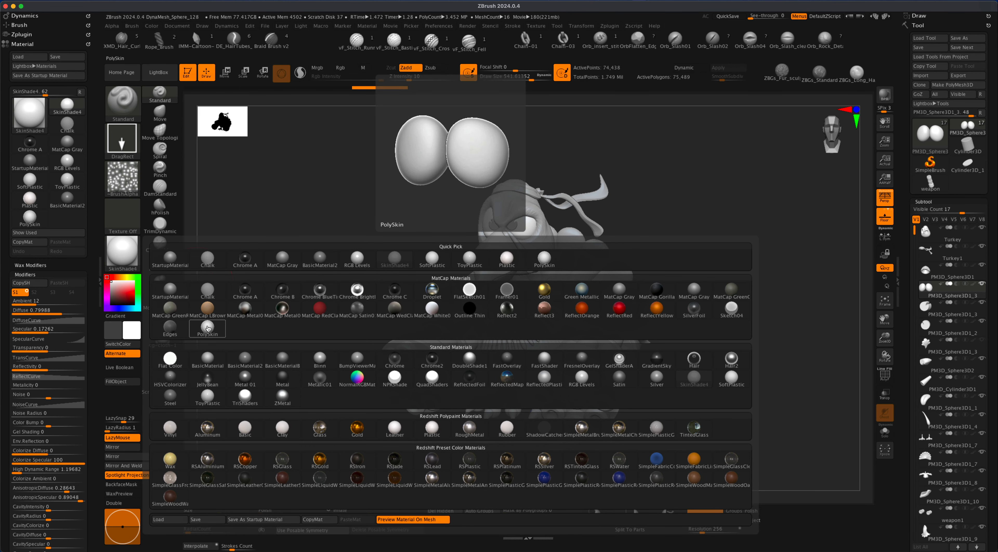
pyautogui.click(208, 328)
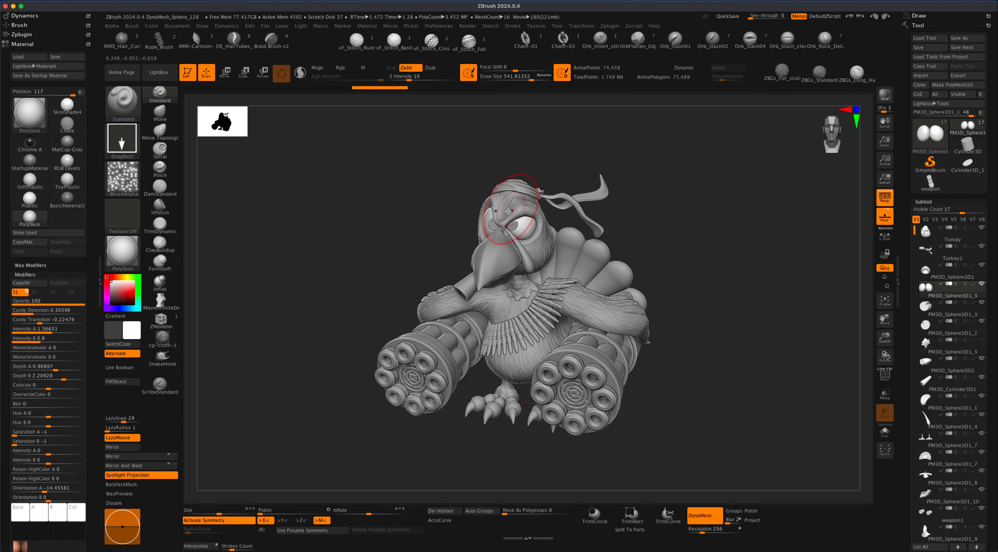
pyautogui.moveTo(725, 357)
pyautogui.keyDown('alt'); pyautogui.mouseDown()
pyautogui.moveTo(731, 379)
pyautogui.moveTo(742, 371)
pyautogui.moveTo(724, 372)
pyautogui.mouseUp(); pyautogui.keyUp('alt')
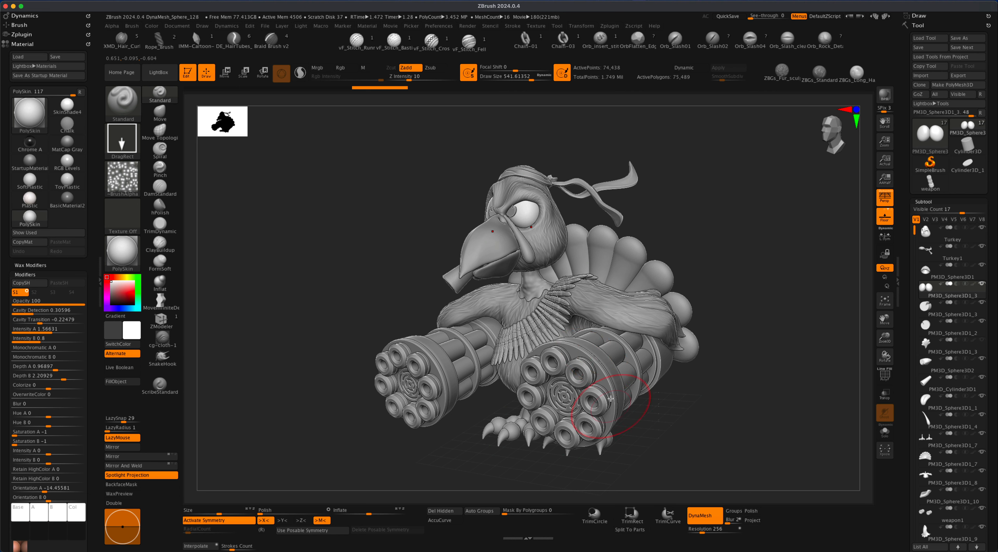
pyautogui.moveTo(672, 406)
pyautogui.keyDown('alt'); pyautogui.mouseDown()
pyautogui.moveTo(684, 413)
pyautogui.moveTo(680, 394)
pyautogui.moveTo(668, 404)
pyautogui.moveTo(704, 408)
pyautogui.moveTo(688, 403)
pyautogui.mouseUp(); pyautogui.keyUp('alt')
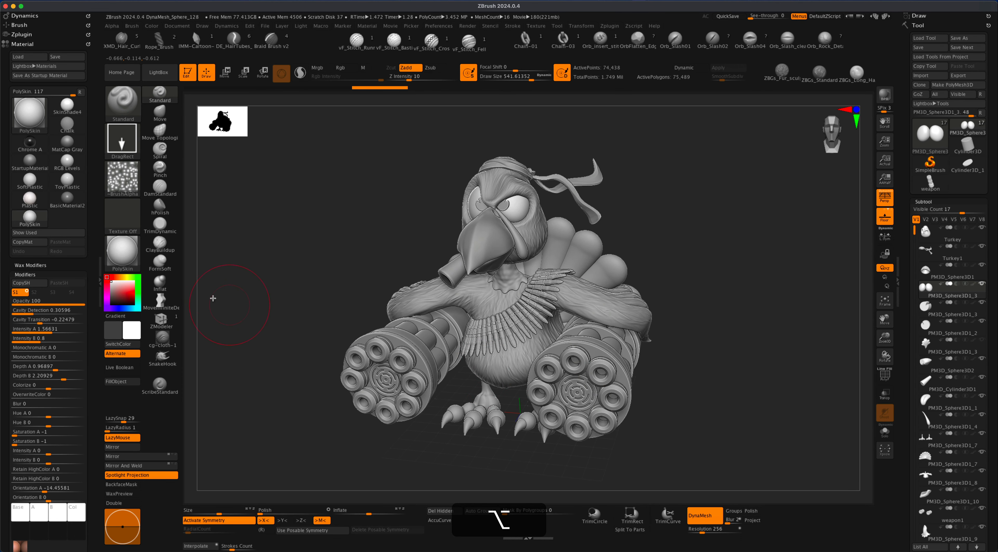
pyautogui.moveTo(333, 351)
pyautogui.keyDown('alt'); pyautogui.mouseDown()
pyautogui.moveTo(303, 361)
pyautogui.moveTo(226, 294)
pyautogui.mouseUp(); pyautogui.keyUp('alt')
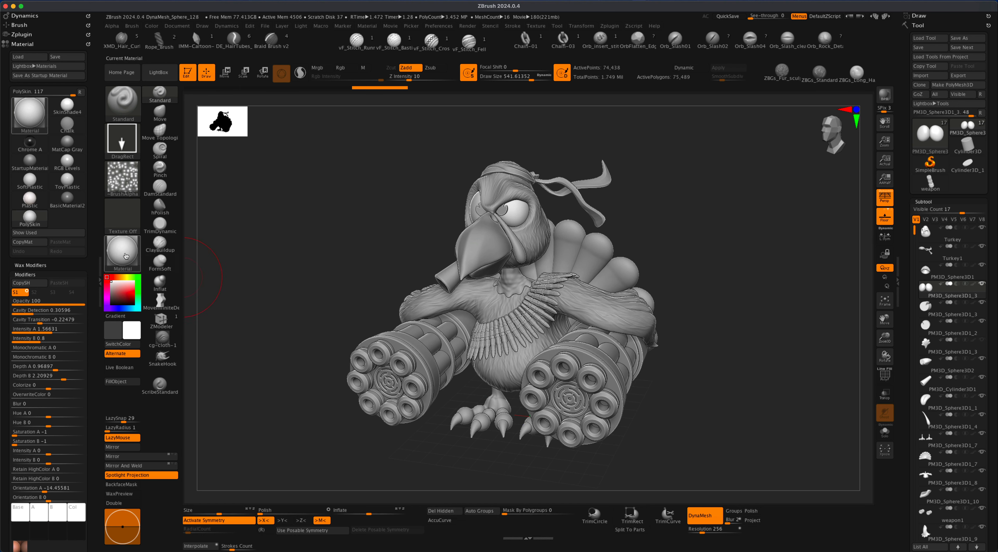
# Set the model's material to SkinShade4 as the white base for painting.
pyautogui.moveTo(121, 268)
pyautogui.click(122, 253)
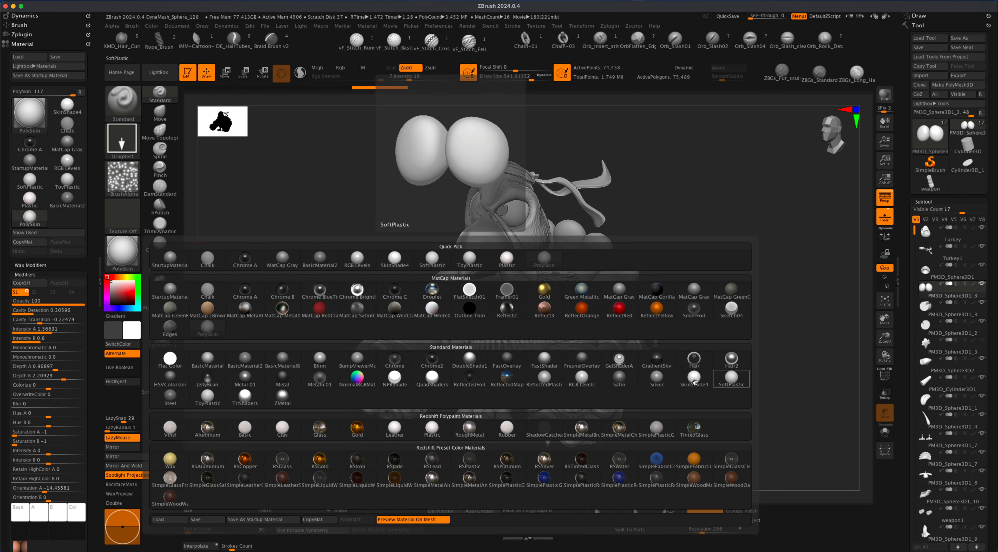
pyautogui.click(694, 380)
pyautogui.moveTo(700, 389)
pyautogui.keyDown('alt'); pyautogui.mouseDown()
pyautogui.moveTo(717, 417)
pyautogui.moveTo(699, 407)
pyautogui.mouseUp(); pyautogui.keyUp('alt')
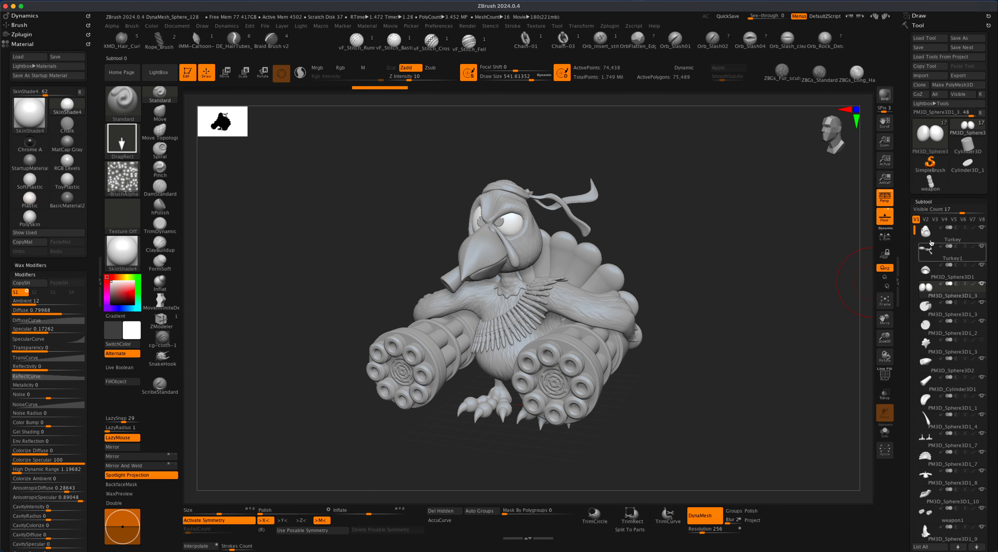
# Raise the subtool list's Visible Count to 20.
pyautogui.moveTo(962, 214)
pyautogui.mouseDown()
pyautogui.moveTo(951, 213)
pyautogui.moveTo(962, 212)
pyautogui.mouseUp()
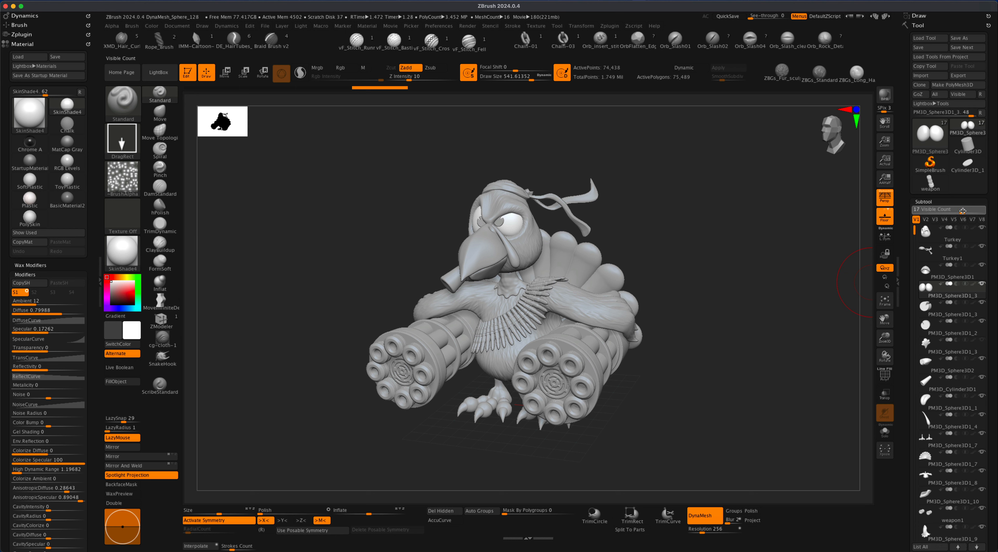
pyautogui.moveTo(993, 270); pyautogui.dragTo(993, 193)
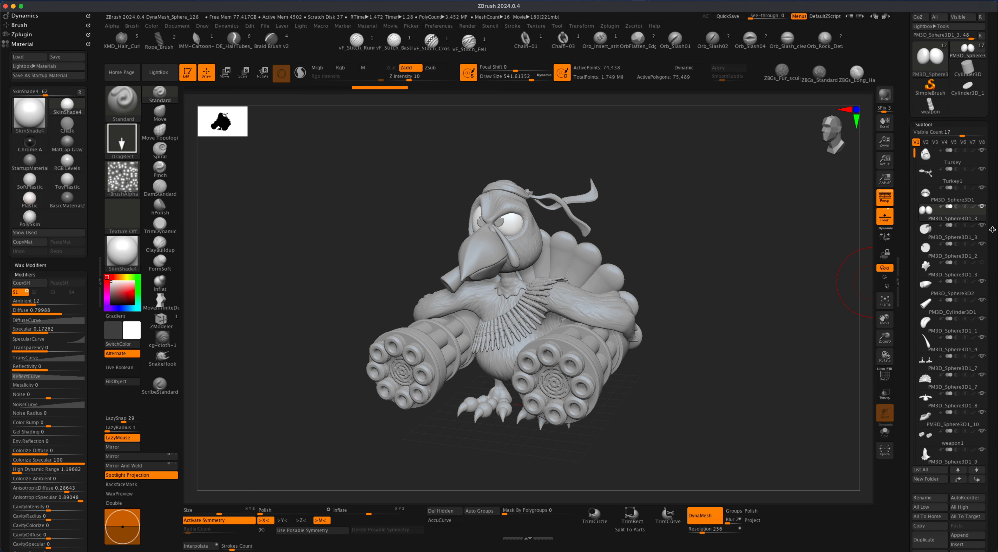
pyautogui.moveTo(963, 137); pyautogui.dragTo(972, 138)
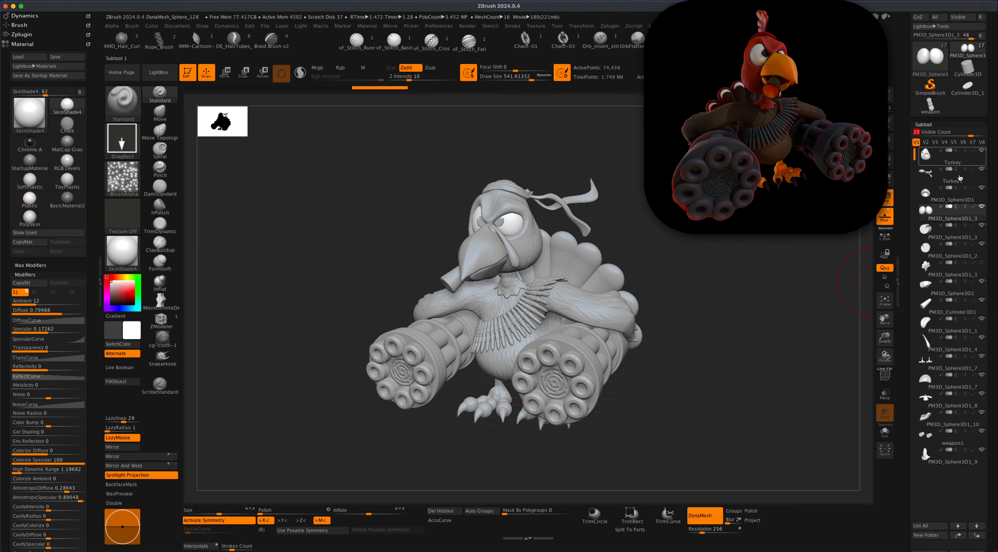
pyautogui.moveTo(753, 305)
pyautogui.mouseDown()
pyautogui.moveTo(744, 316)
pyautogui.moveTo(766, 311)
pyautogui.mouseUp()
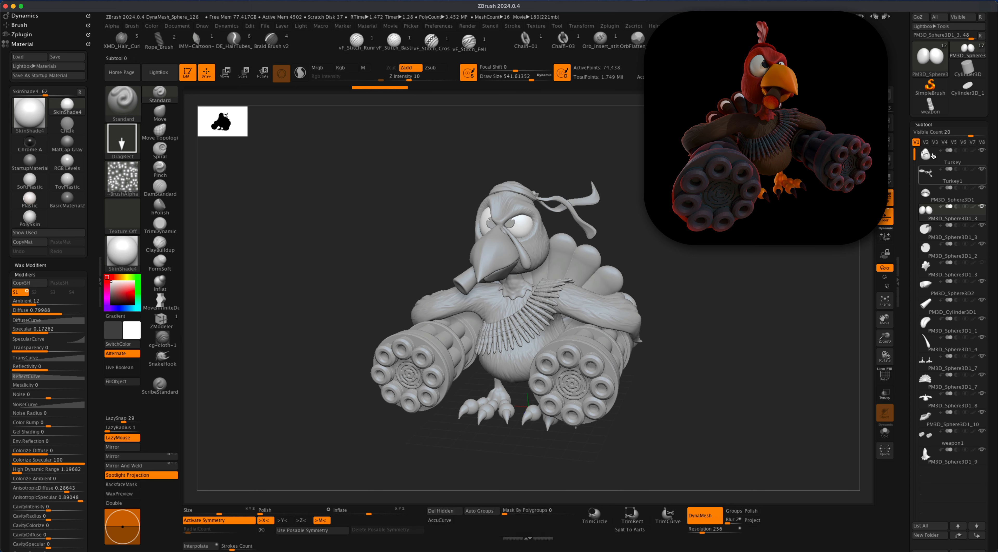
# Select the Turkey head subtool, choose a dark red color and fill the object with it.
pyautogui.click(928, 159)
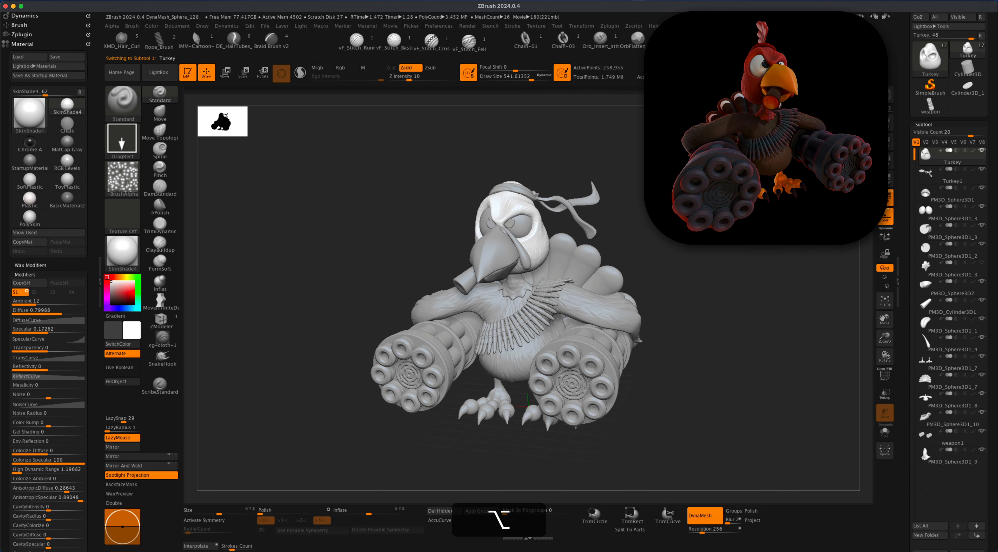
pyautogui.moveTo(742, 254); pyautogui.dragTo(699, 253)
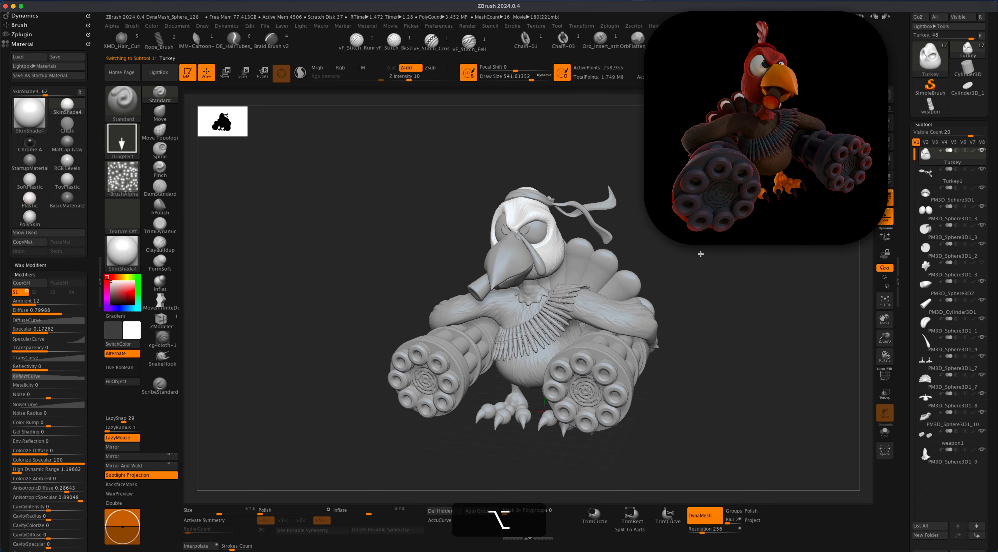
pyautogui.keyDown('alt'); pyautogui.moveTo(756, 237); pyautogui.dragTo(767, 239); pyautogui.keyUp('alt')
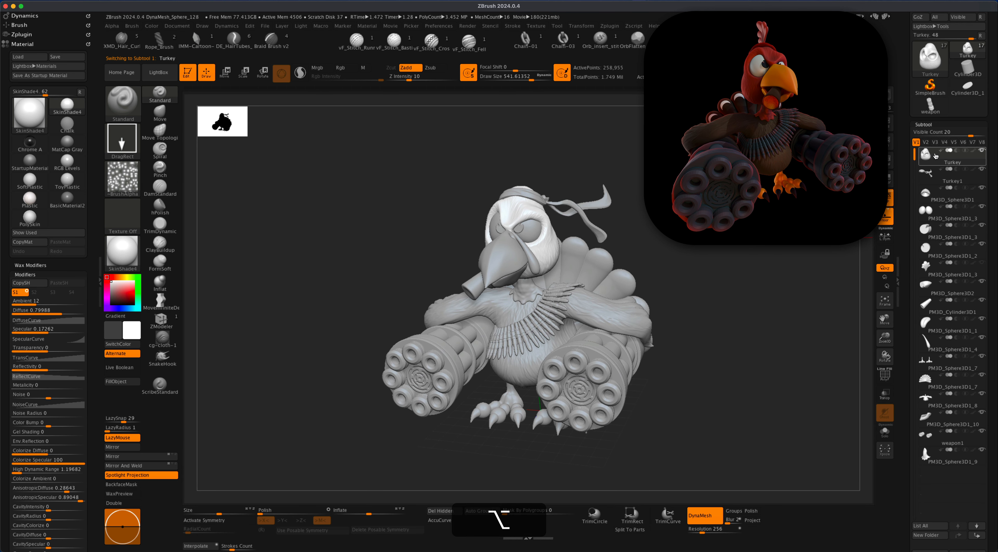
pyautogui.moveTo(695, 223); pyautogui.dragTo(590, 235)
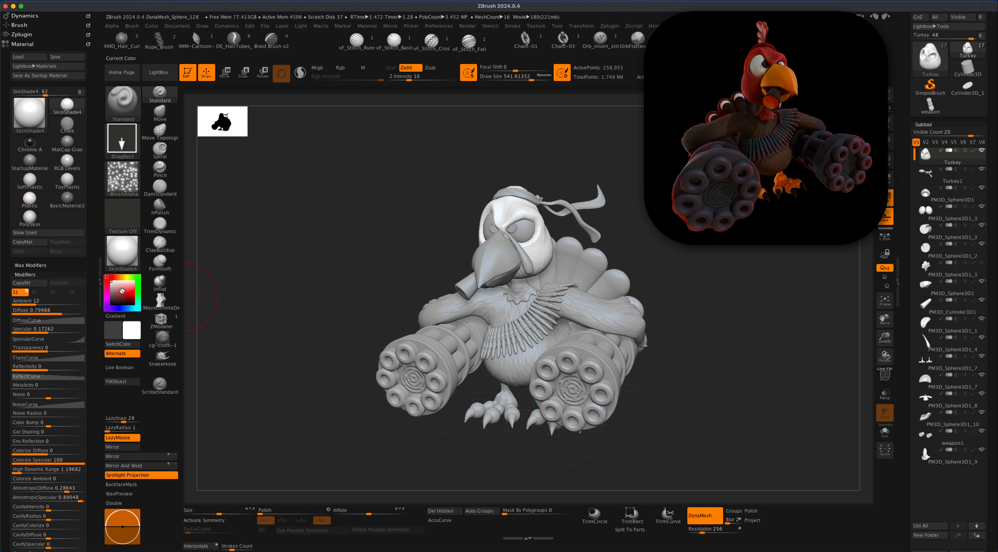
pyautogui.click(122, 291)
pyautogui.click(121, 295)
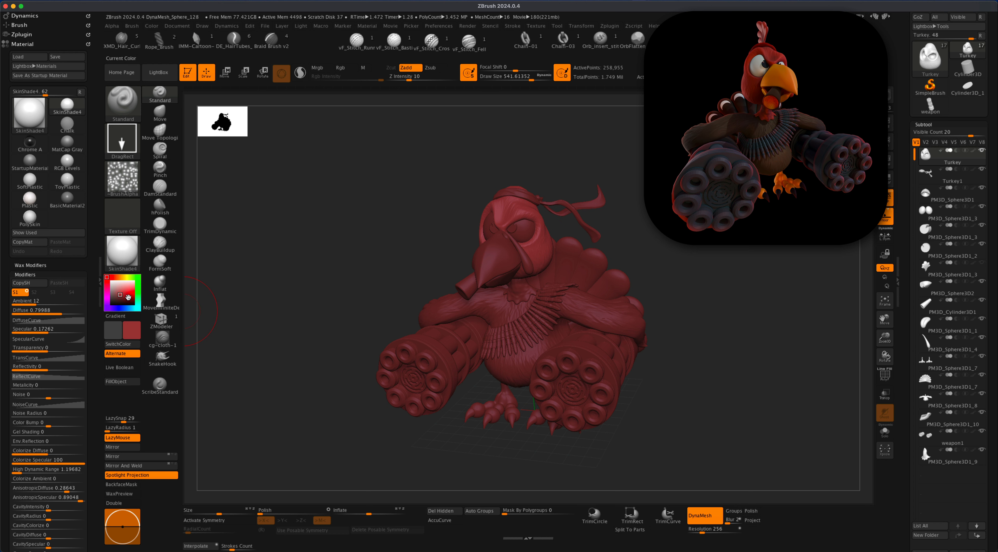
pyautogui.click(121, 296)
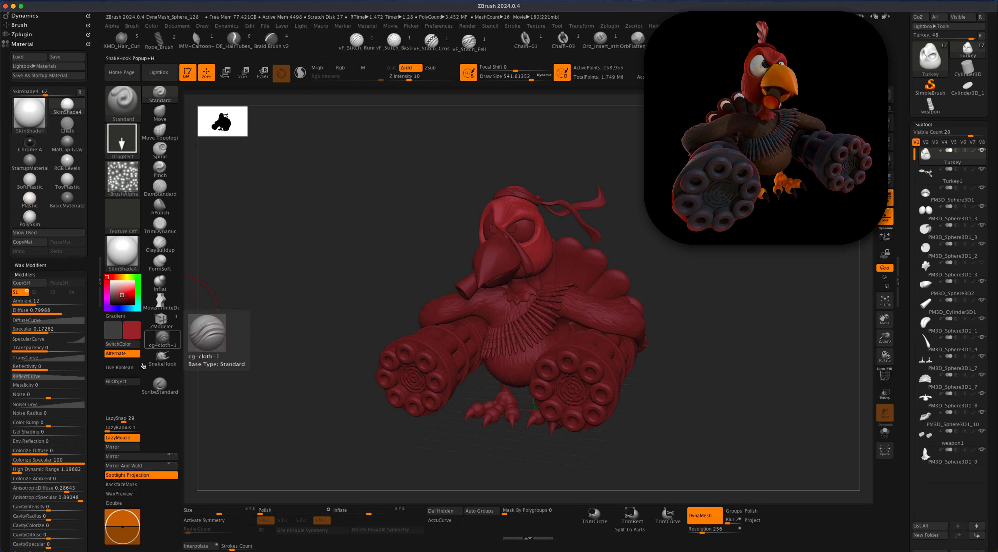
pyautogui.click(130, 383)
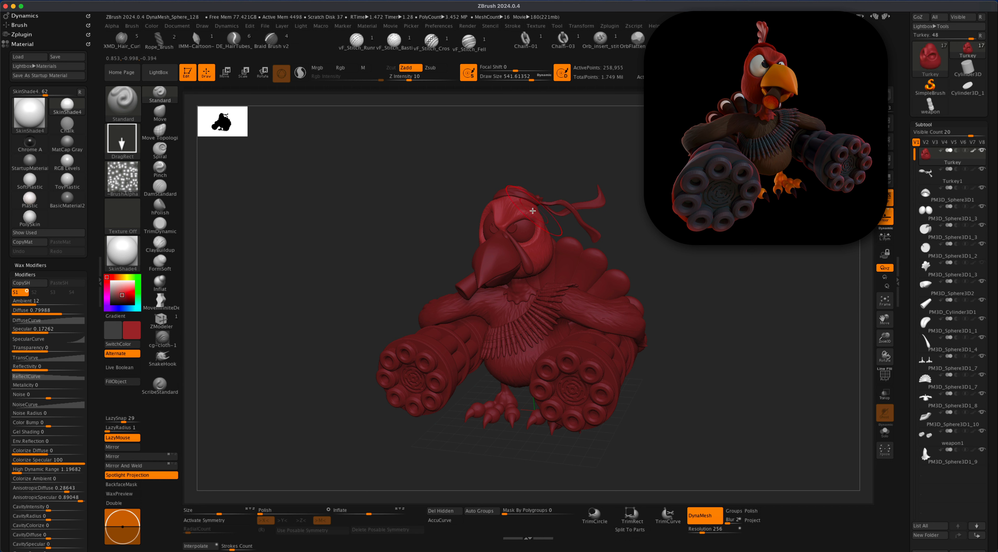
# Select the Turkey1 headband subtool and fill it with a deeper, darker red than the head.
pyautogui.moveTo(684, 241)
pyautogui.mouseDown()
pyautogui.moveTo(826, 232)
pyautogui.moveTo(674, 238)
pyautogui.mouseUp()
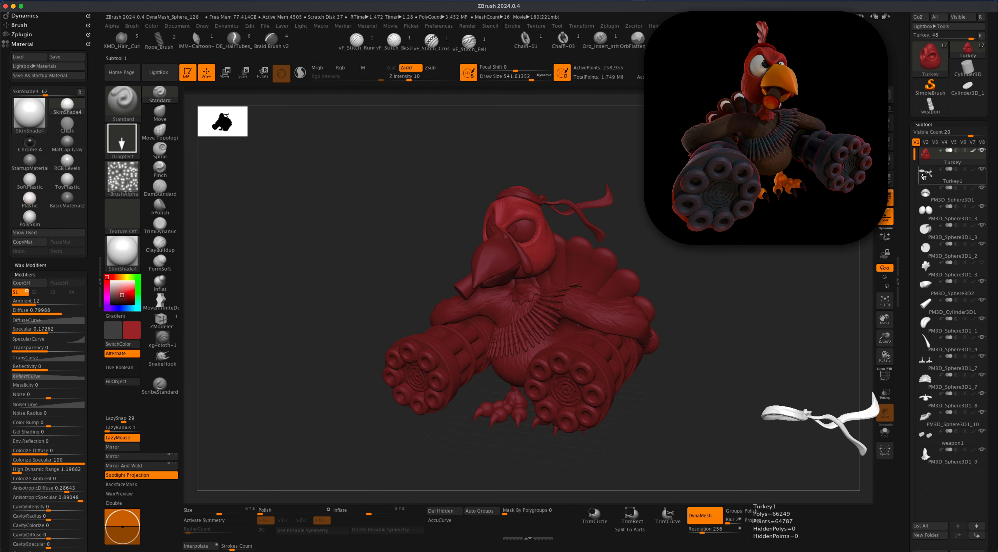
pyautogui.click(935, 177)
pyautogui.keyDown('alt'); pyautogui.moveTo(733, 253); pyautogui.dragTo(688, 254); pyautogui.keyUp('alt')
pyautogui.press('alt')
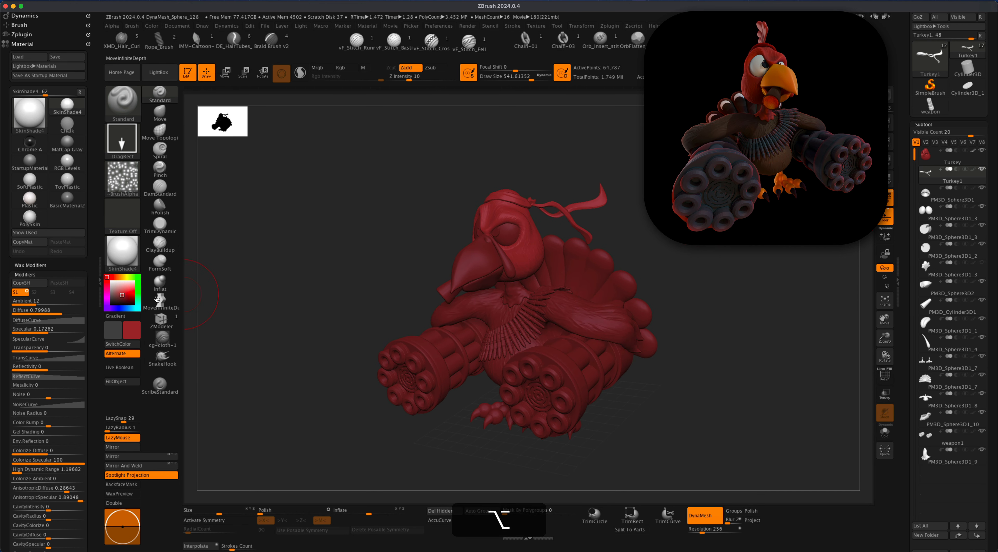
pyautogui.click(128, 300)
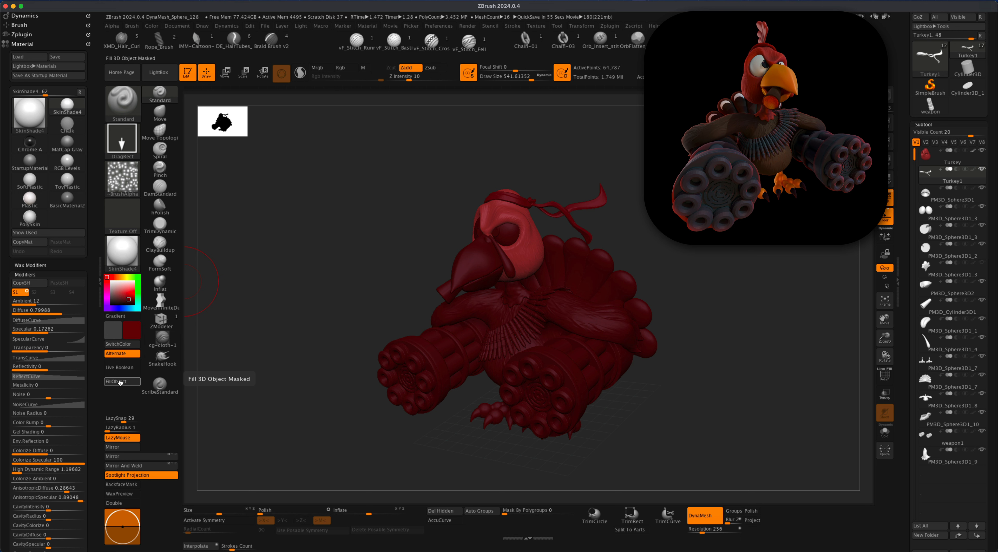
pyautogui.click(120, 382)
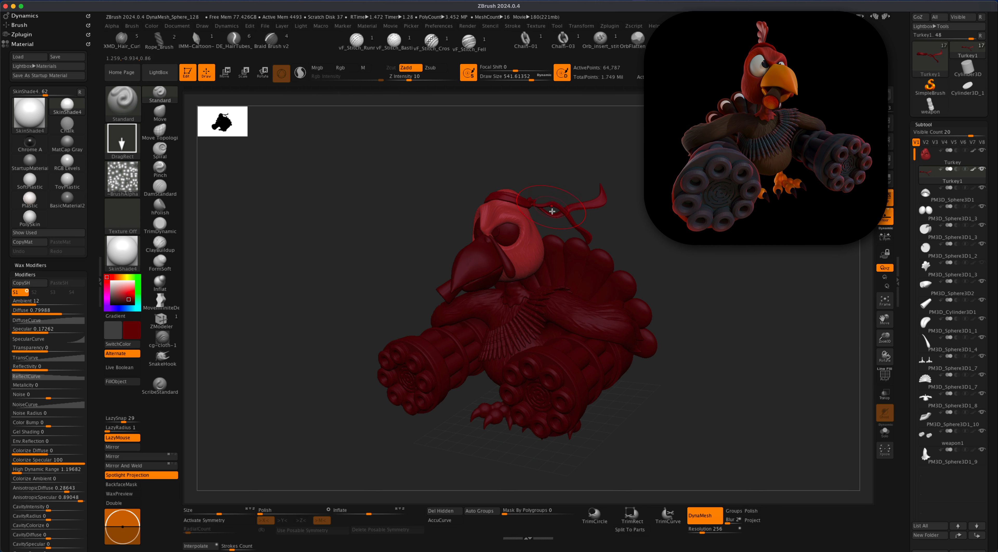
# Set the active color to neutral gray and check the filled head and headband against the unpainted subtools.
pyautogui.click(111, 292)
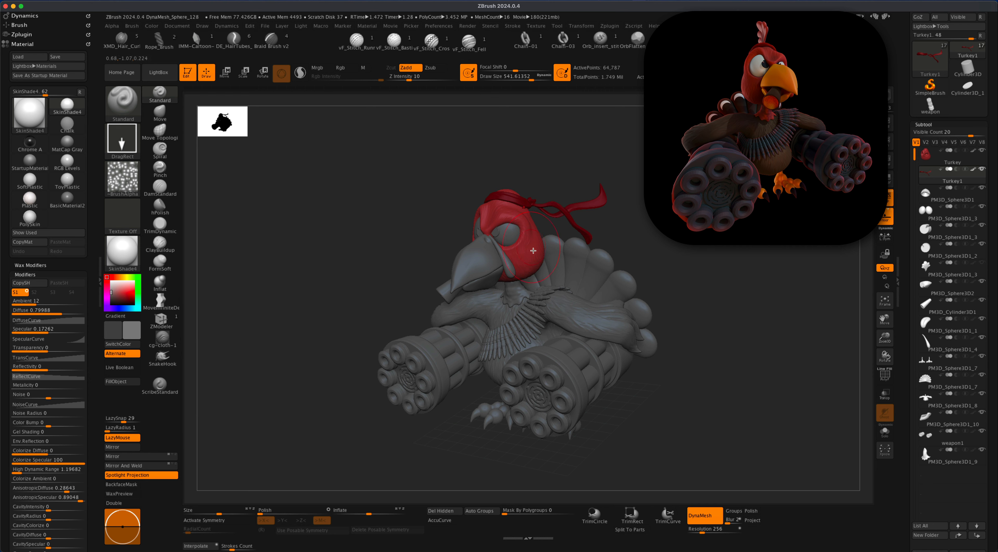
pyautogui.moveTo(659, 242)
pyautogui.mouseDown()
pyautogui.moveTo(705, 247)
pyautogui.moveTo(662, 244)
pyautogui.moveTo(676, 246)
pyautogui.mouseUp()
pyautogui.moveTo(975, 172)
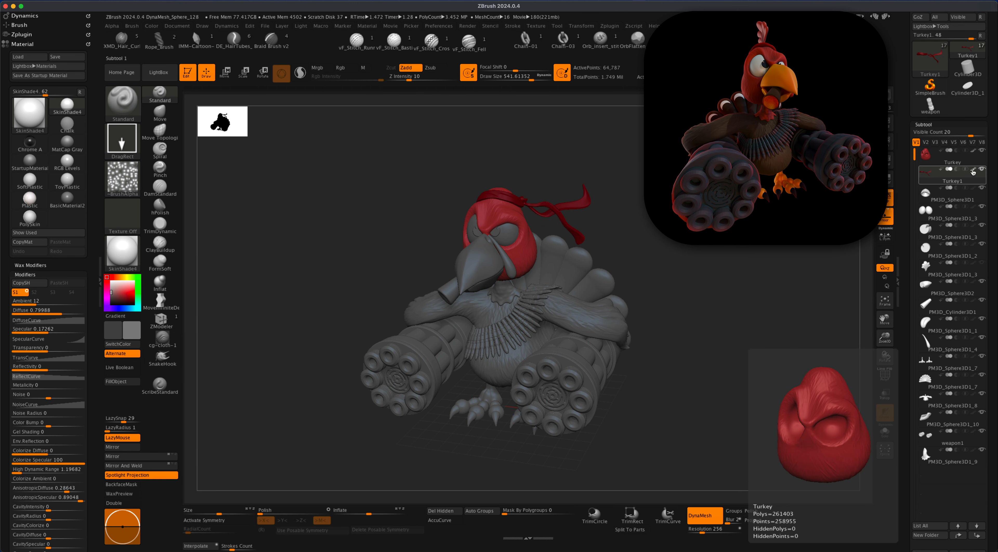
pyautogui.moveTo(721, 322)
pyautogui.mouseDown()
pyautogui.moveTo(696, 310)
pyautogui.moveTo(746, 312)
pyautogui.moveTo(644, 318)
pyautogui.moveTo(730, 313)
pyautogui.mouseUp()
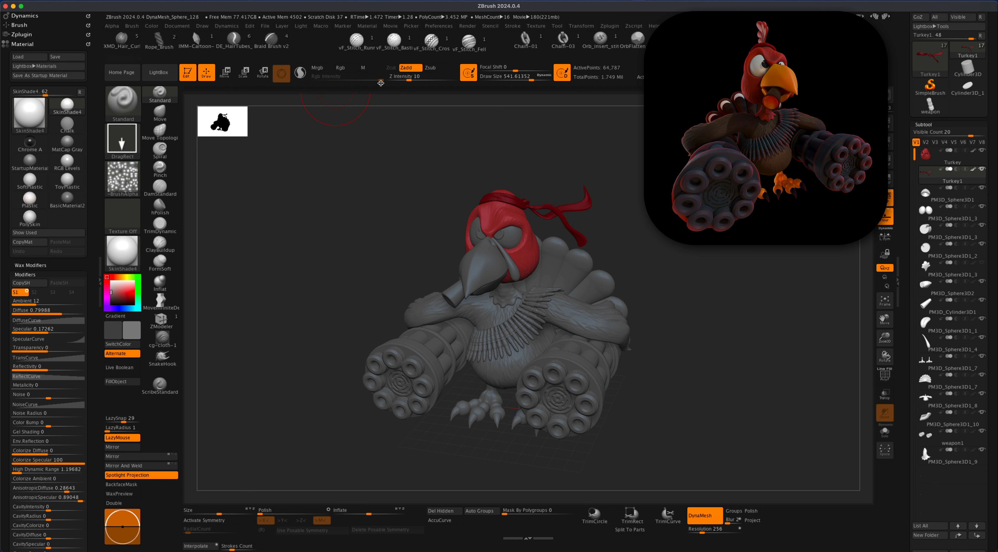
# Set the Standard brush to paint color only, with Rgb on at intensity 100 and Zadd off.
pyautogui.click(345, 70)
pyautogui.moveTo(372, 81); pyautogui.dragTo(313, 85)
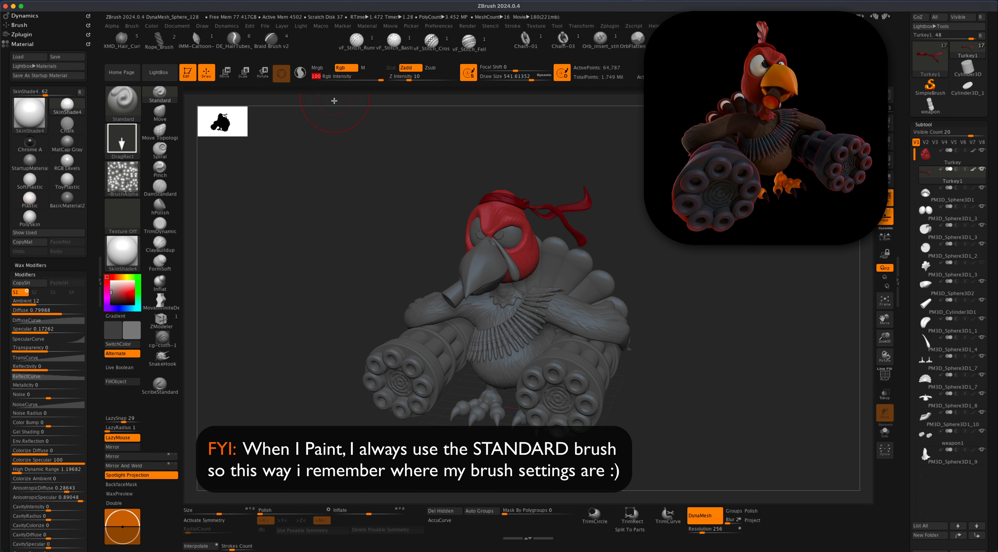
pyautogui.click(346, 70)
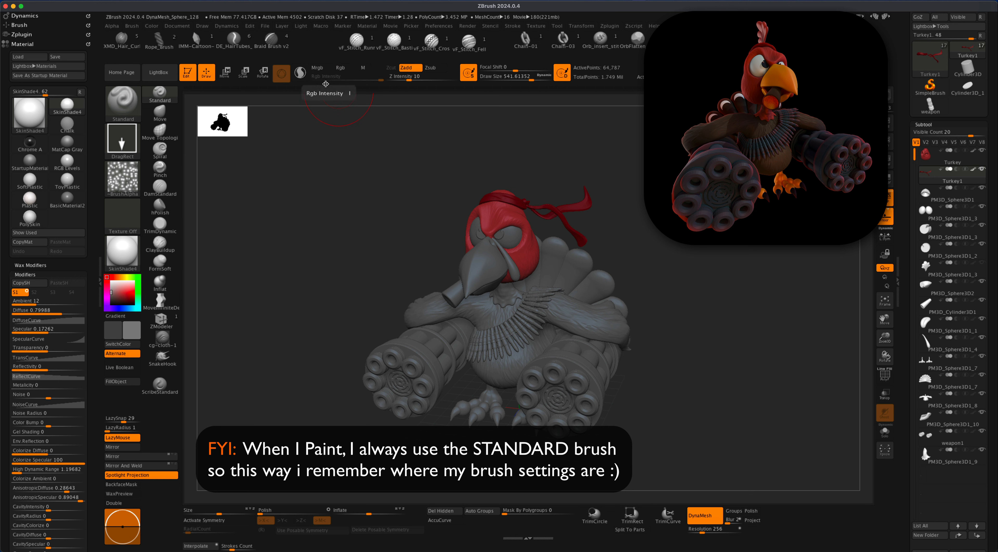
pyautogui.click(341, 70)
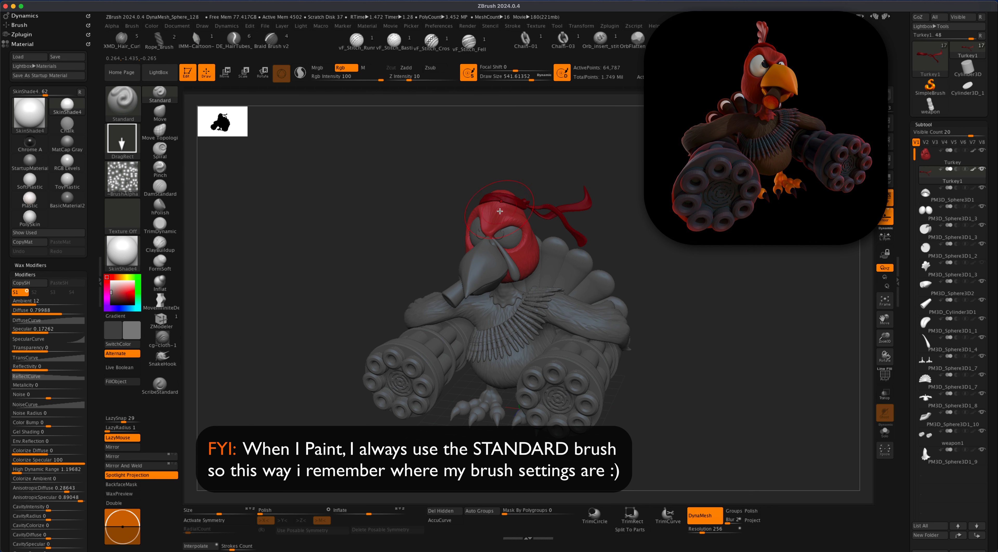
# Select the upper beak subtool PM3D_Sphere3D1 and fill it with a bright orange.
pyautogui.keyDown('alt'); pyautogui.moveTo(753, 256); pyautogui.dragTo(687, 274); pyautogui.keyUp('alt')
pyautogui.click(940, 196)
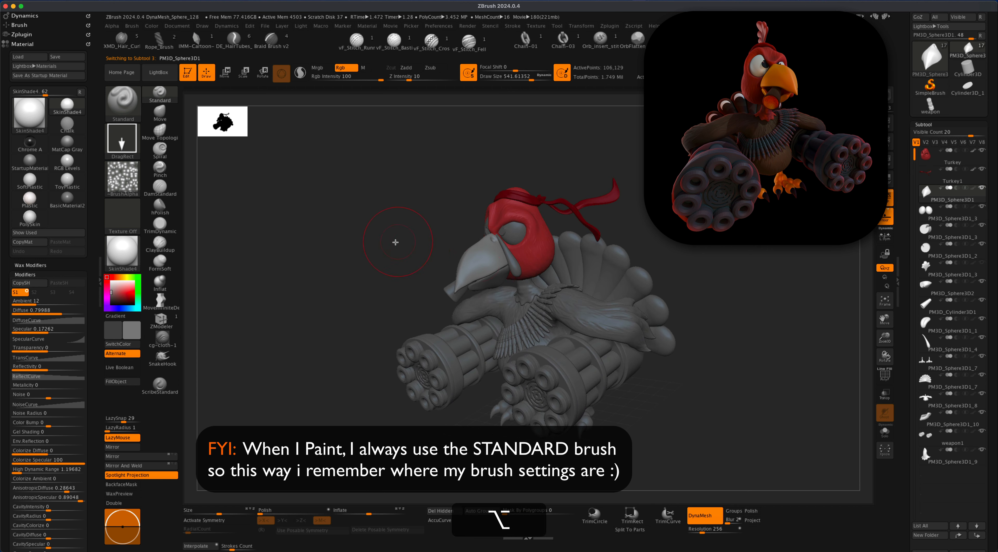
pyautogui.keyDown('alt'); pyautogui.moveTo(397, 238); pyautogui.dragTo(366, 249); pyautogui.keyUp('alt')
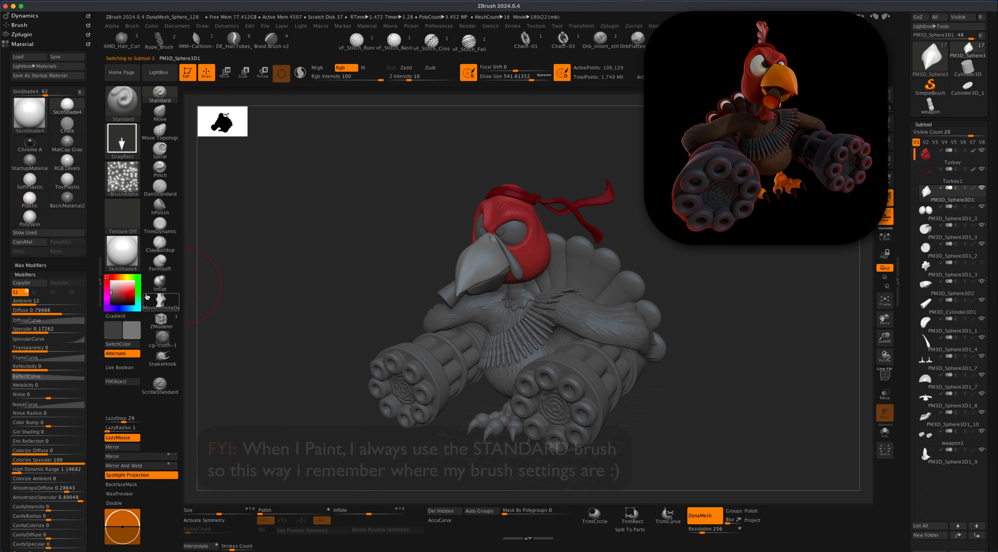
pyautogui.click(119, 277)
pyautogui.moveTo(118, 277); pyautogui.dragTo(119, 278)
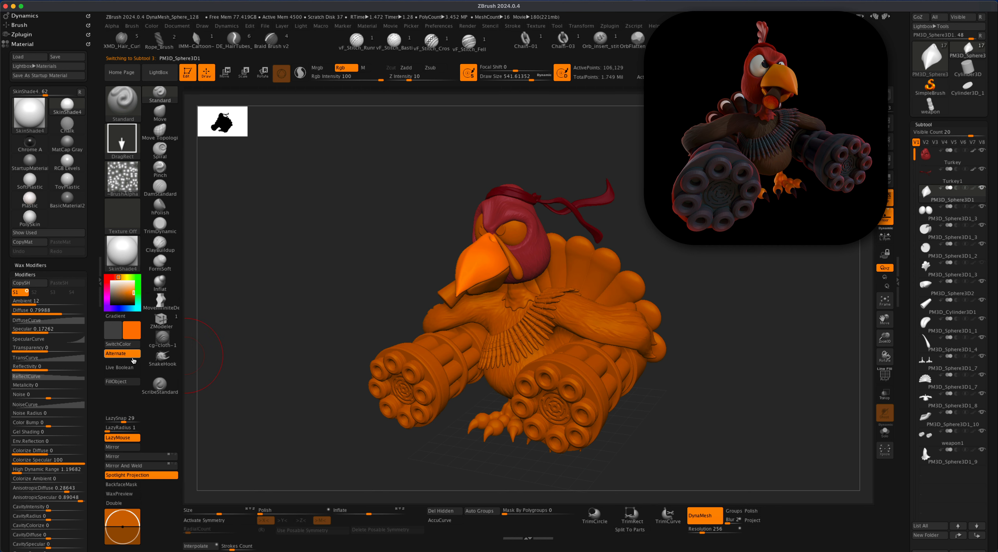
pyautogui.click(131, 382)
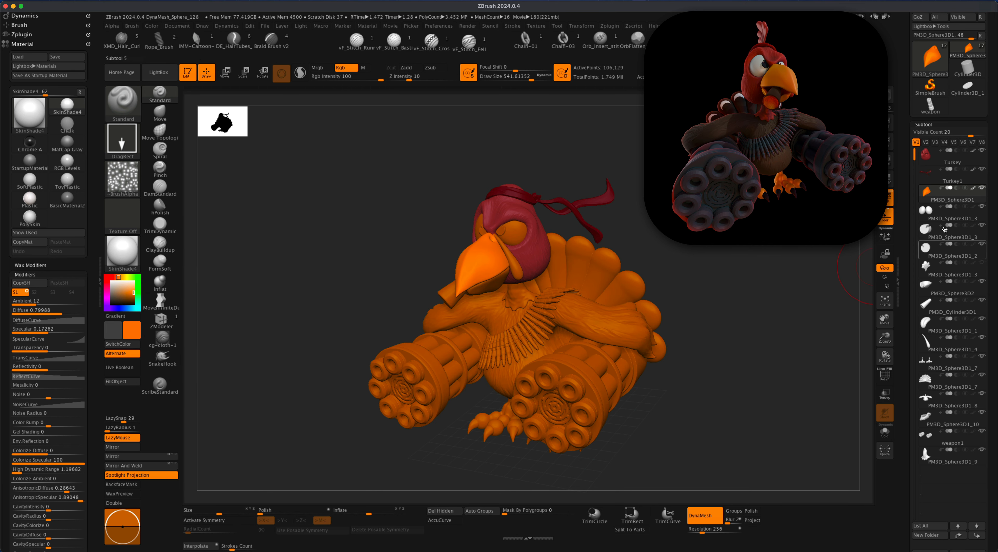
# Select the eyeballs subtool and fill it with white.
pyautogui.click(929, 212)
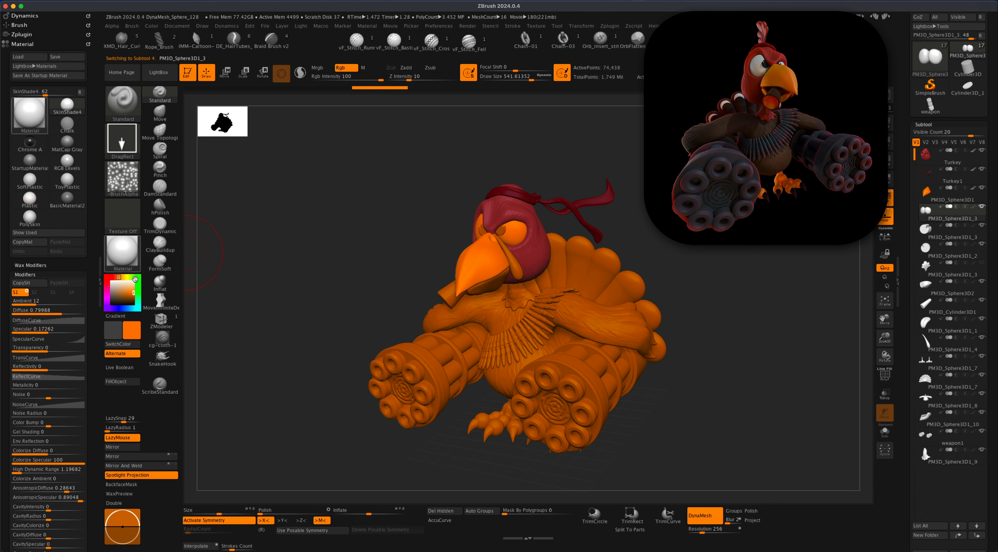
pyautogui.moveTo(116, 286); pyautogui.dragTo(107, 280)
pyautogui.click(130, 381)
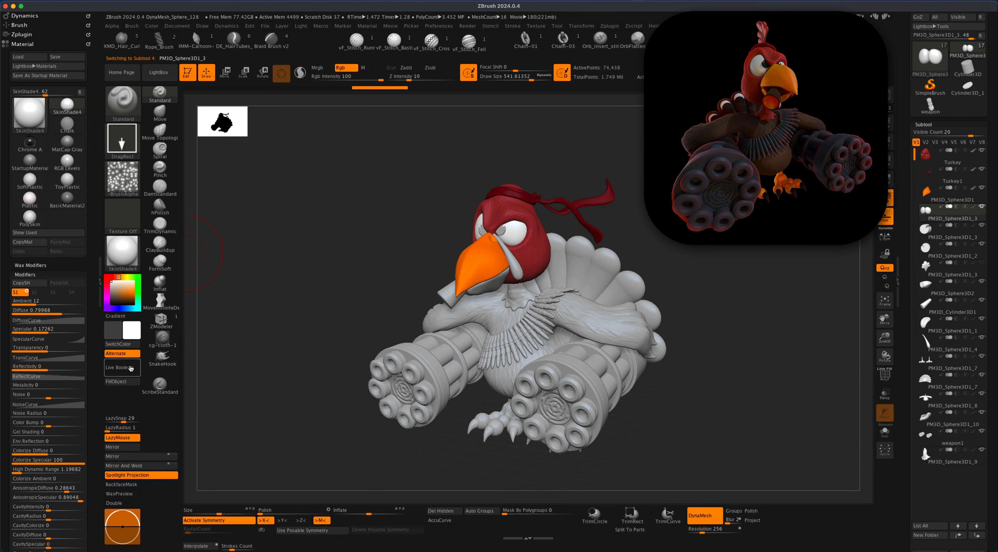
# Fill the two pupil subtools, PM3D_Sphere3D1_3 and PM3D_Sphere3D1_2, with a very dark, nearly black blue.
pyautogui.click(923, 232)
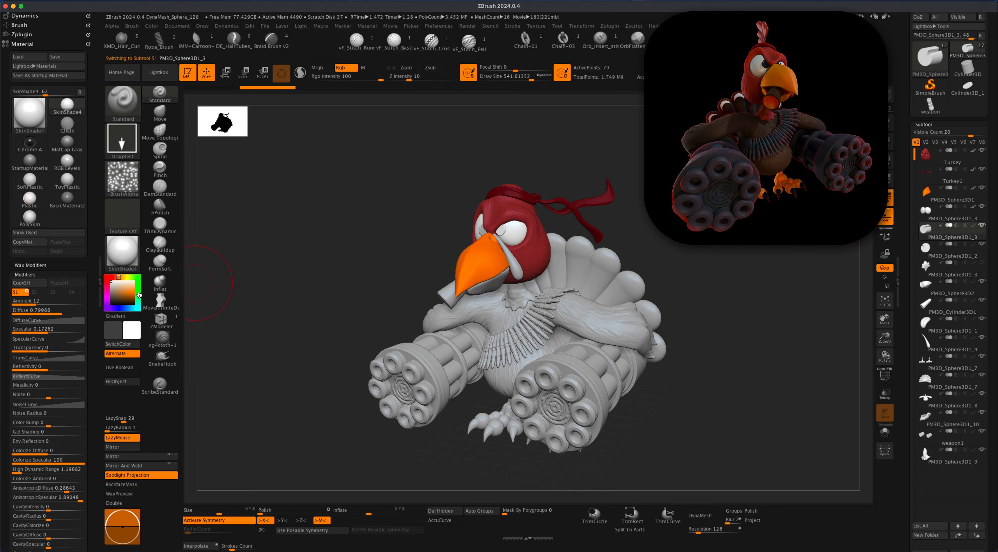
pyautogui.click(109, 299)
pyautogui.moveTo(109, 299)
pyautogui.mouseDown()
pyautogui.moveTo(104, 307)
pyautogui.moveTo(111, 301)
pyautogui.mouseUp()
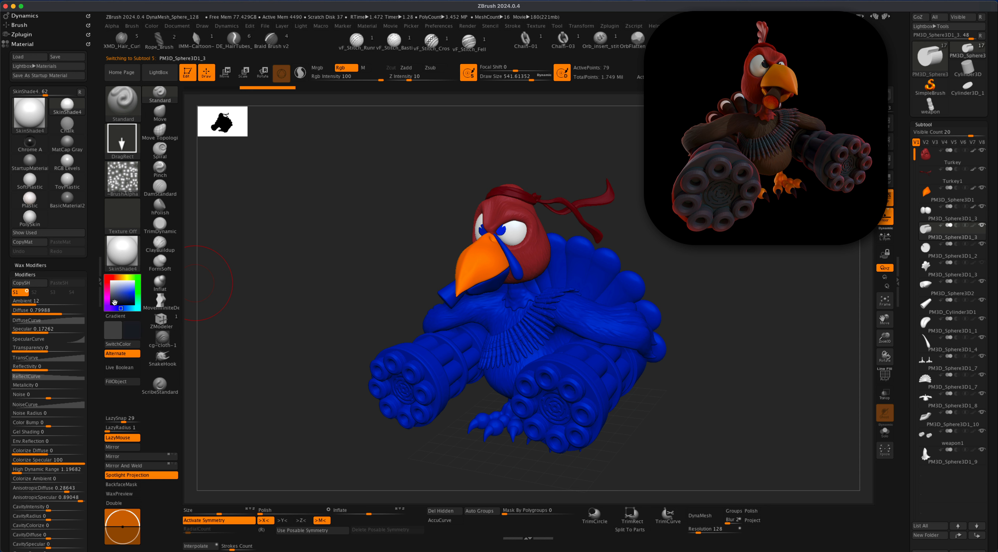
pyautogui.click(113, 303)
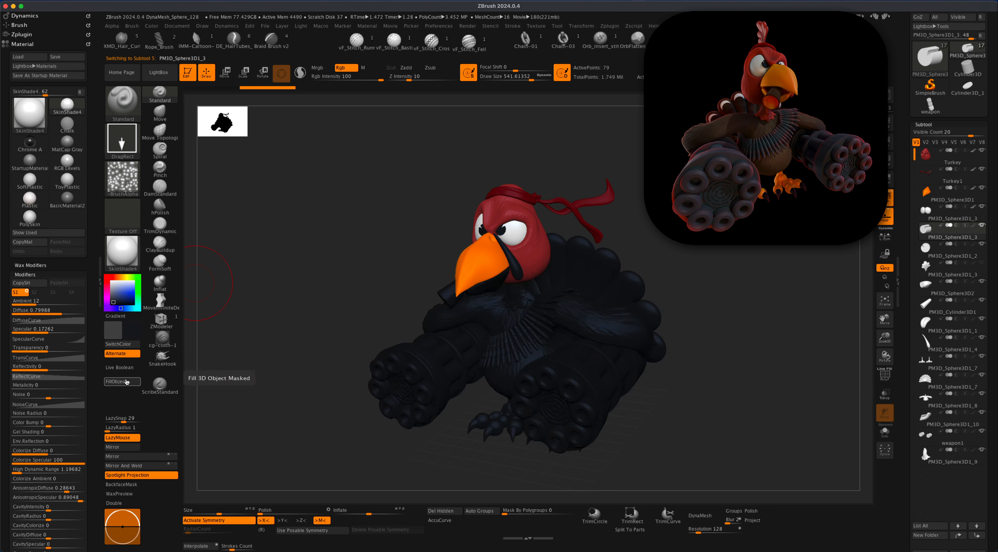
pyautogui.moveTo(234, 303); pyautogui.dragTo(288, 294)
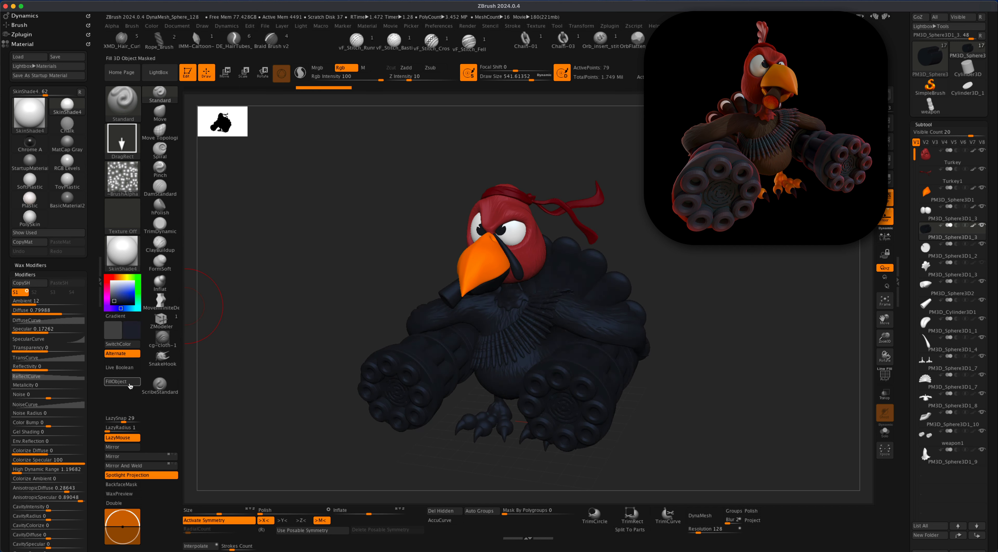
pyautogui.keyDown('alt'); pyautogui.click(522, 232); pyautogui.keyUp('alt')
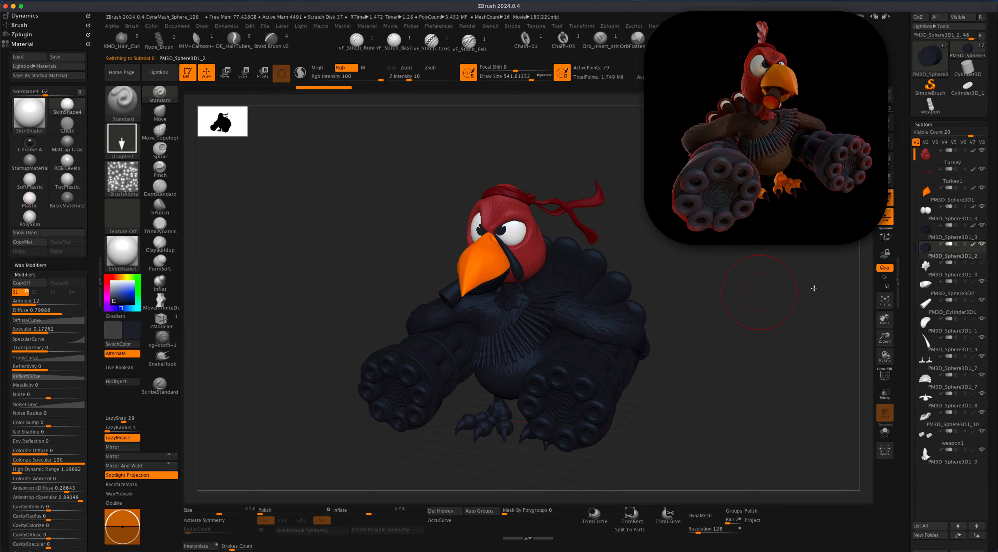
# Select the comb subtool on top of the head, sample the head's red and fill the comb with it.
pyautogui.click(949, 268)
pyautogui.moveTo(732, 263); pyautogui.dragTo(697, 260)
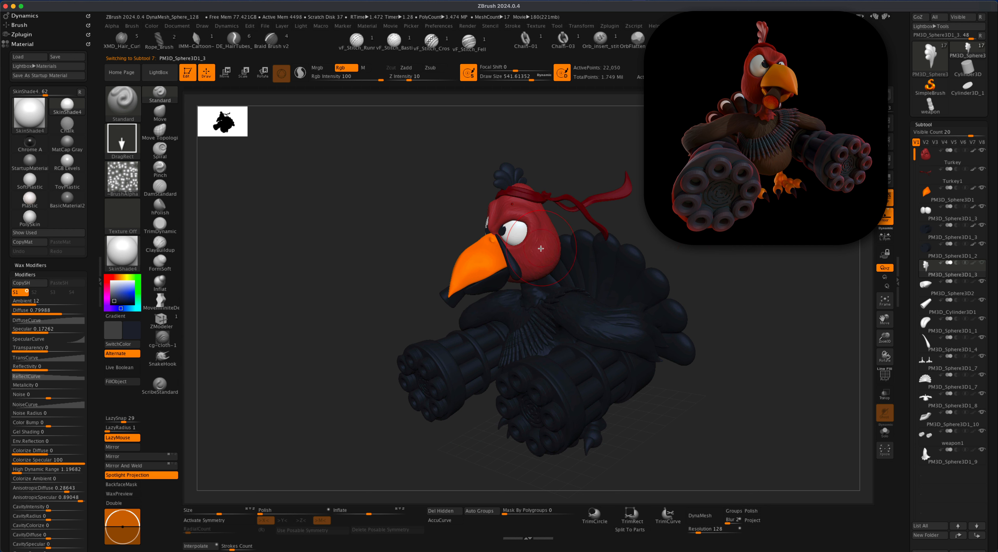
pyautogui.press('c')
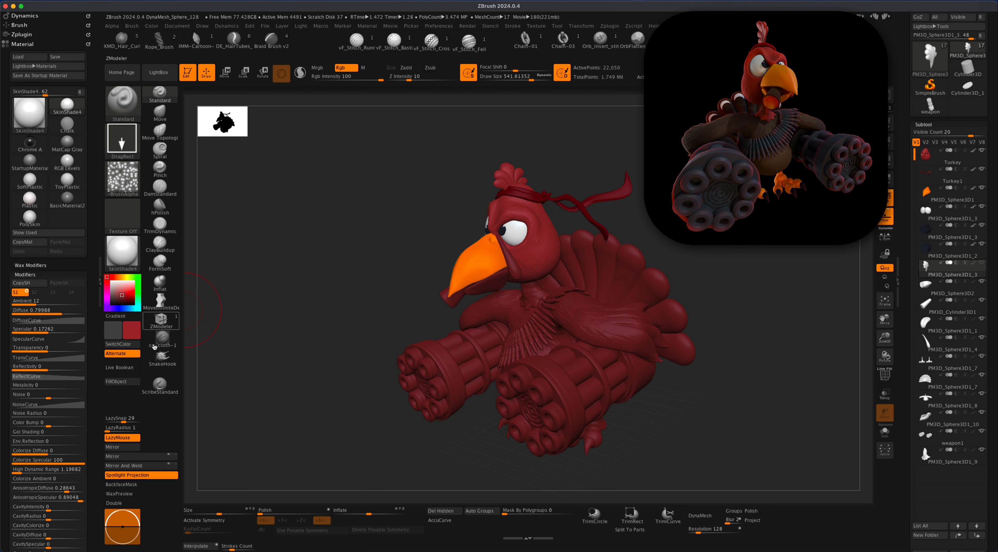
pyautogui.click(125, 383)
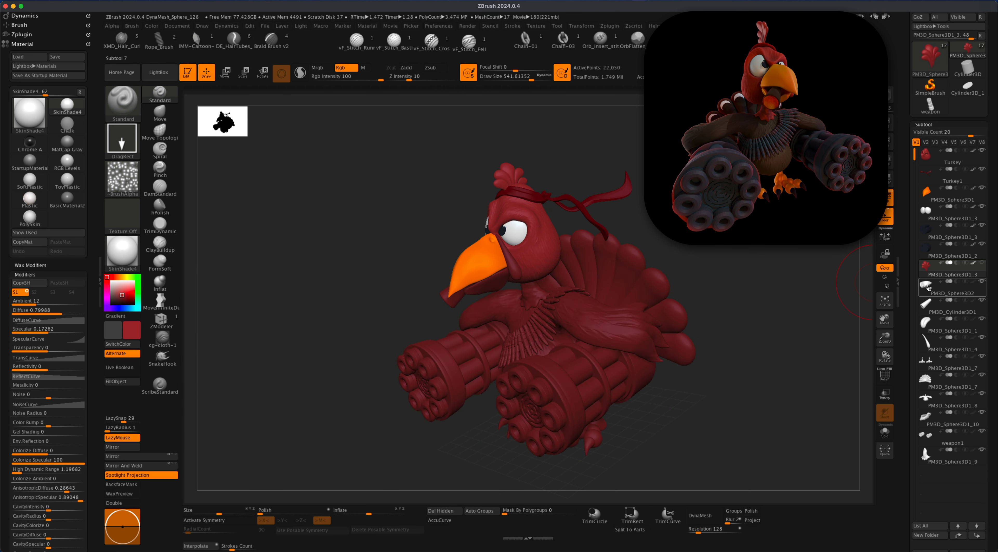
# Select the lower beak subtool PM3D_Sphere3D2 and fill it with the orange sampled from the upper beak.
pyautogui.click(928, 287)
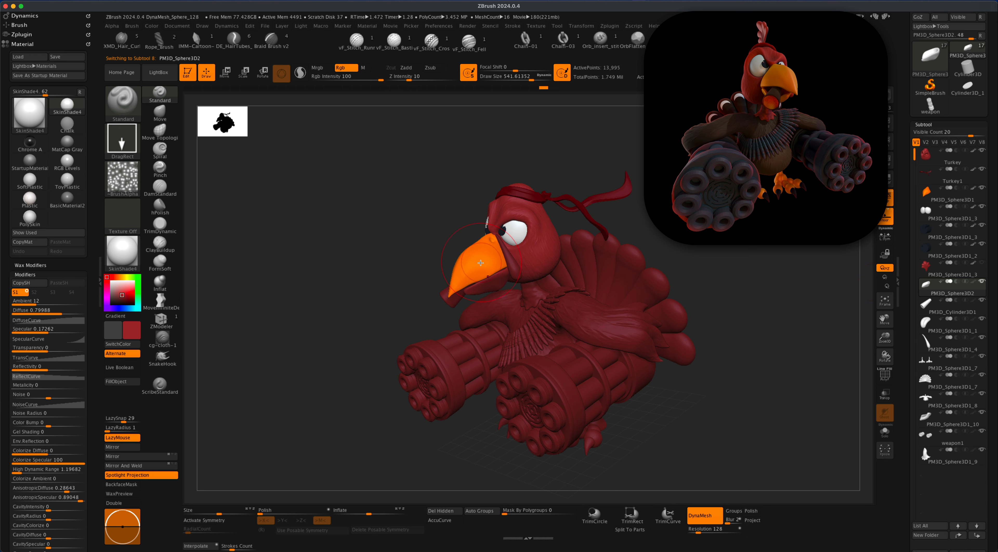
pyautogui.press('c')
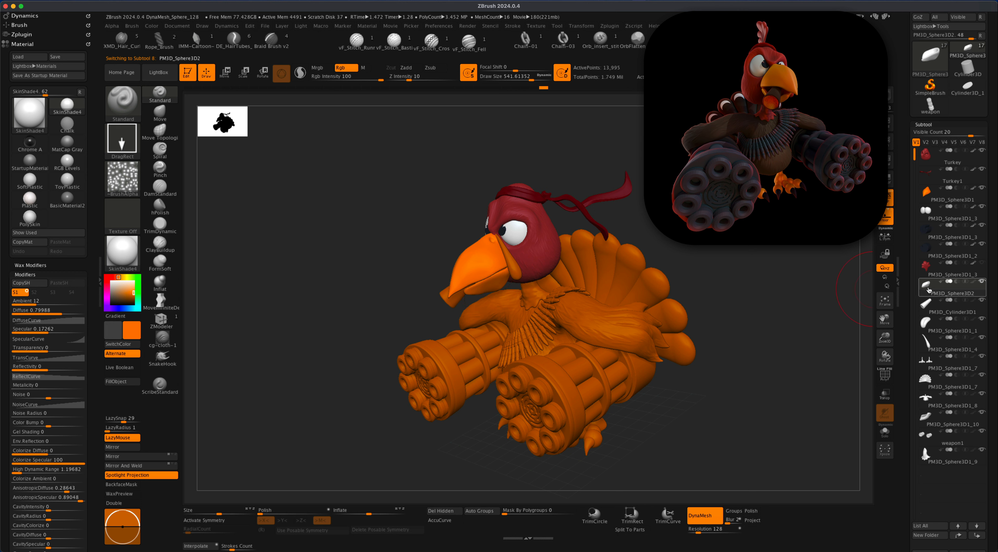
pyautogui.click(118, 386)
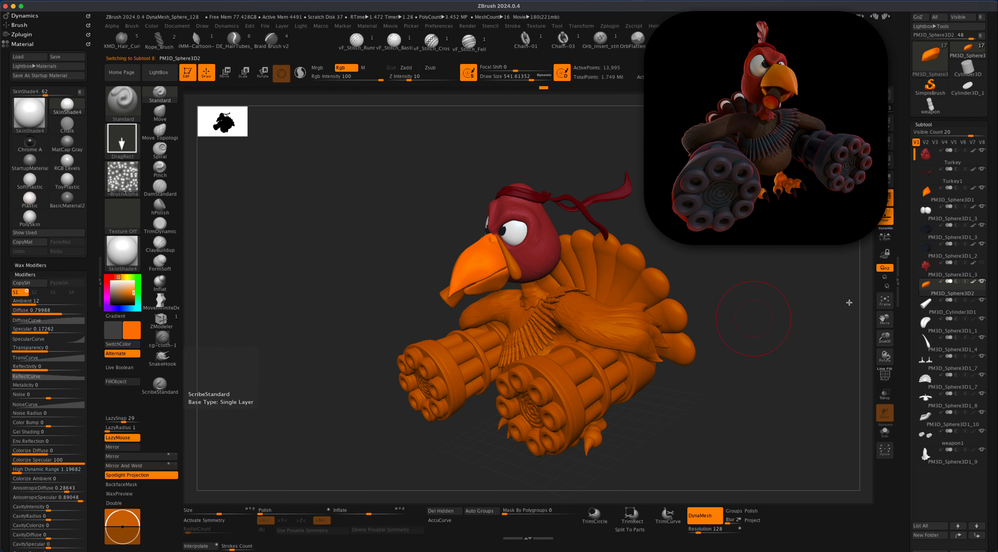
# Select the cigar subtool PM3D_Cylinder3D1 and fill it with a very dark brown.
pyautogui.click(924, 307)
pyautogui.moveTo(735, 267); pyautogui.dragTo(679, 269)
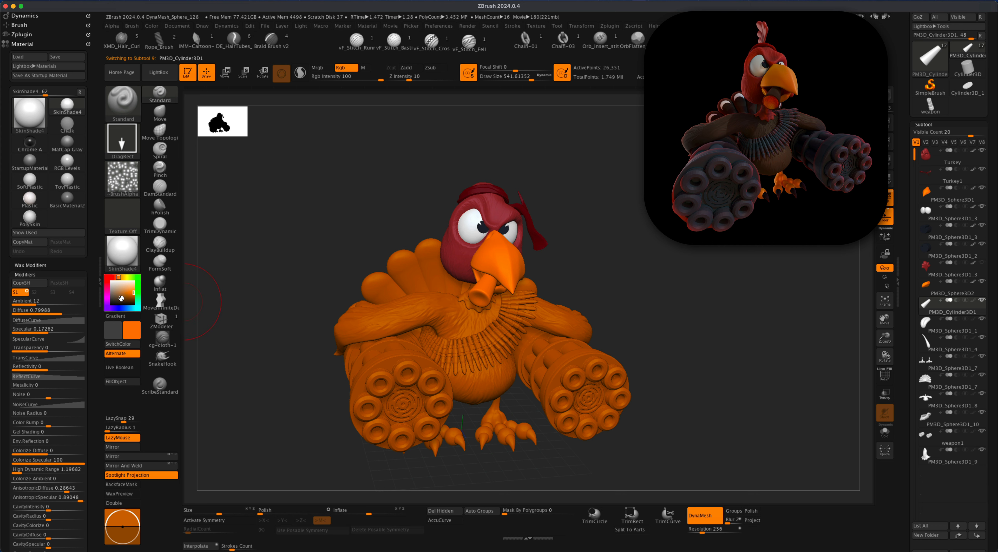
pyautogui.moveTo(121, 298); pyautogui.dragTo(120, 302)
pyautogui.click(116, 381)
# Isolate the cigar in Solo mode, face its flat tip and reduce the draw size to about 192.
pyautogui.press('alt')
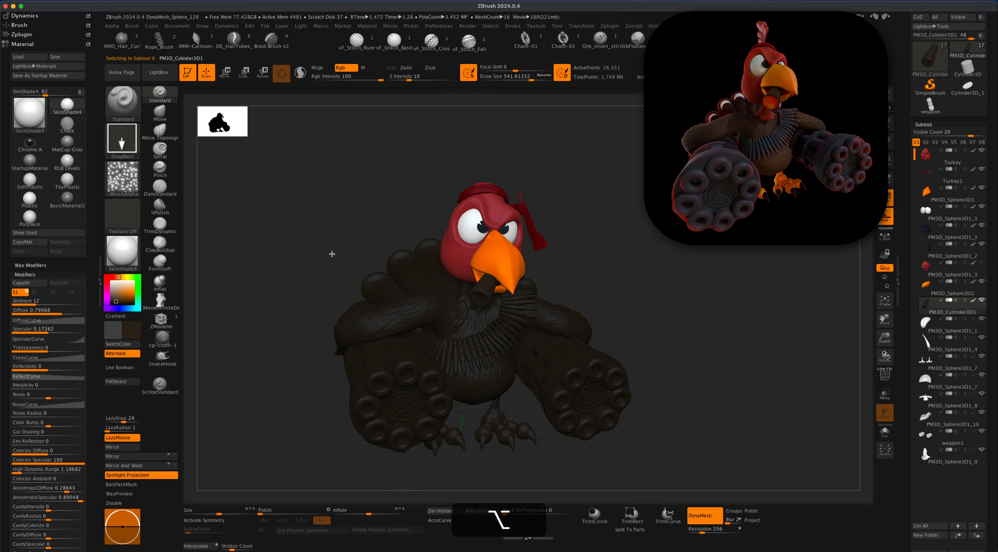
pyautogui.keyDown('alt'); pyautogui.moveTo(332, 254); pyautogui.dragTo(653, 349); pyautogui.keyUp('alt')
pyautogui.moveTo(566, 328); pyautogui.dragTo(858, 407)
pyautogui.click(885, 431)
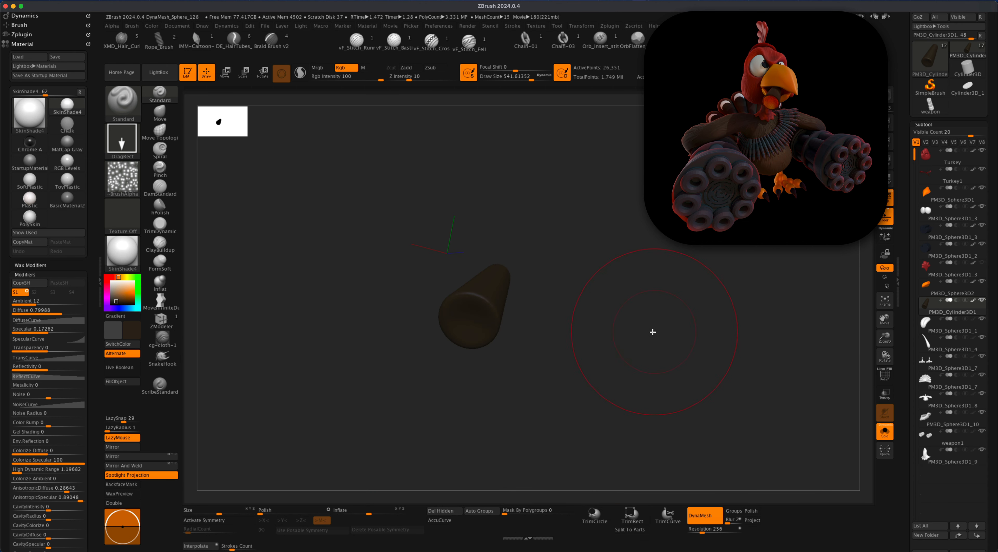
pyautogui.moveTo(653, 332)
pyautogui.mouseDown()
pyautogui.moveTo(649, 339)
pyautogui.moveTo(653, 323)
pyautogui.moveTo(543, 301)
pyautogui.mouseUp()
pyautogui.press('s')
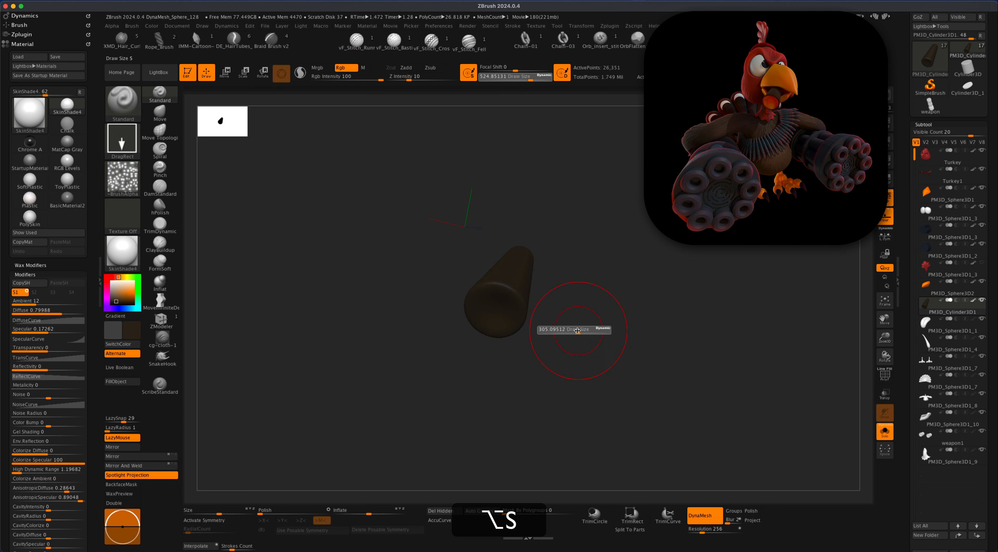
pyautogui.moveTo(590, 330); pyautogui.dragTo(571, 331)
pyautogui.moveTo(395, 317); pyautogui.dragTo(400, 309)
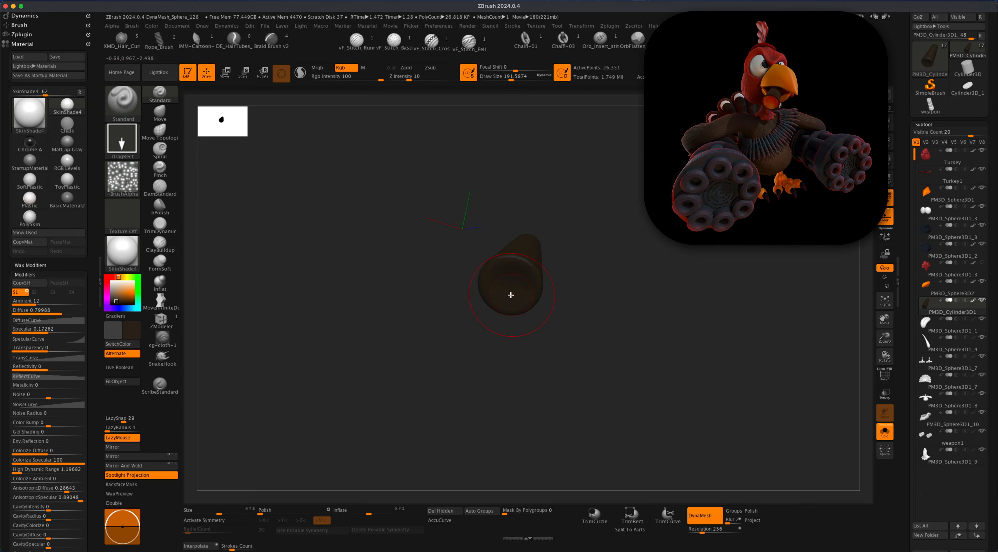
pyautogui.keyDown('alt'); pyautogui.moveTo(507, 281); pyautogui.dragTo(512, 286); pyautogui.keyUp('alt')
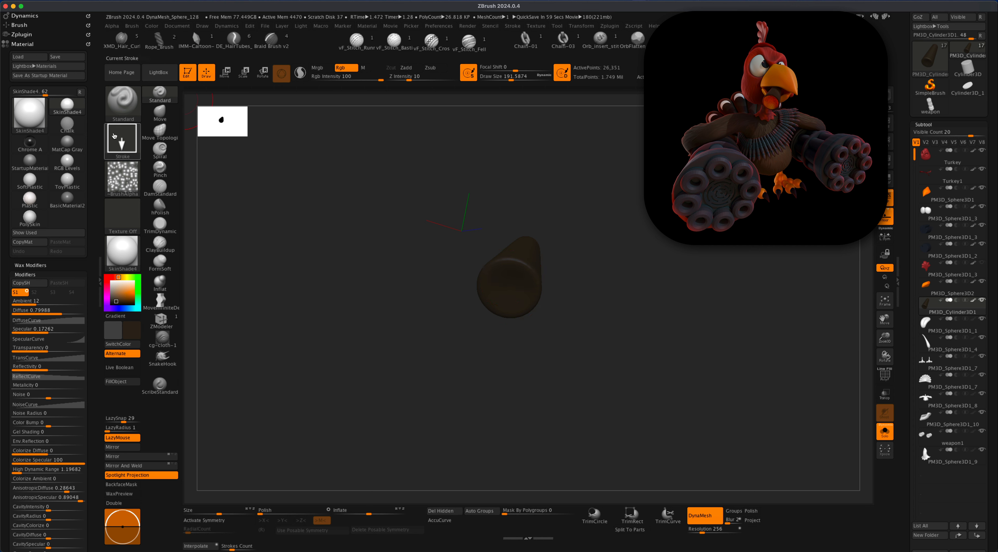
# Set the Standard brush to the Color Spray stroke with Alpha 31 and a bright red color for the cigar tip.
pyautogui.click(132, 138)
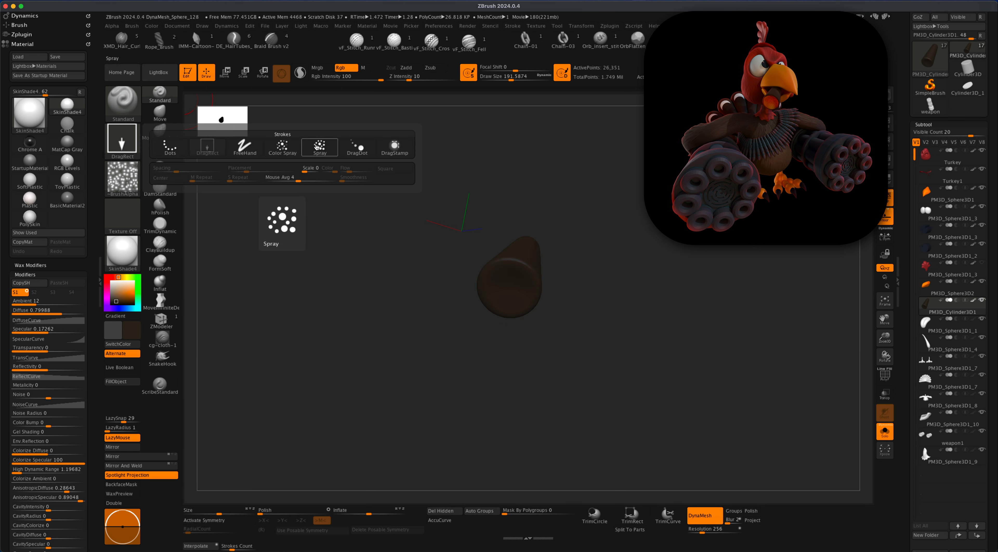
pyautogui.click(285, 148)
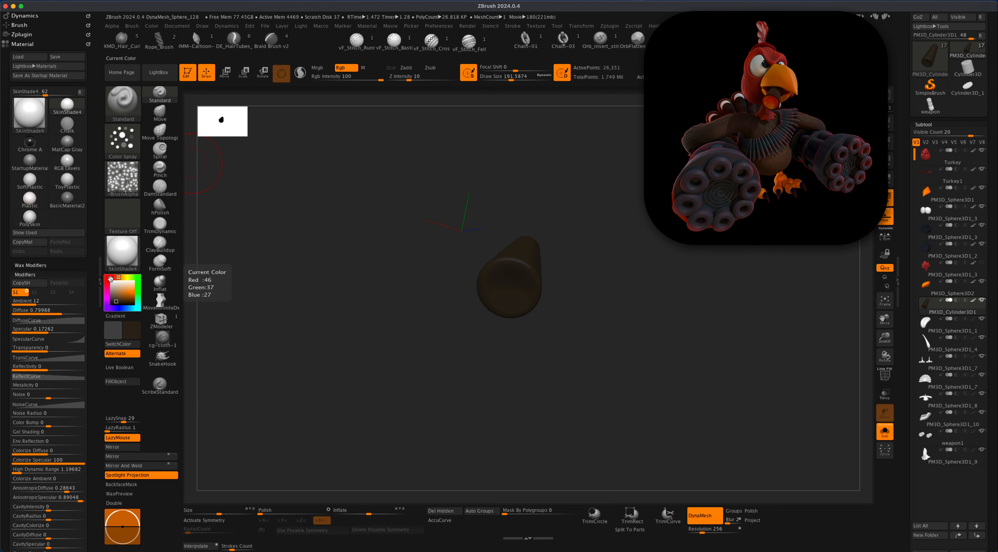
pyautogui.click(123, 175)
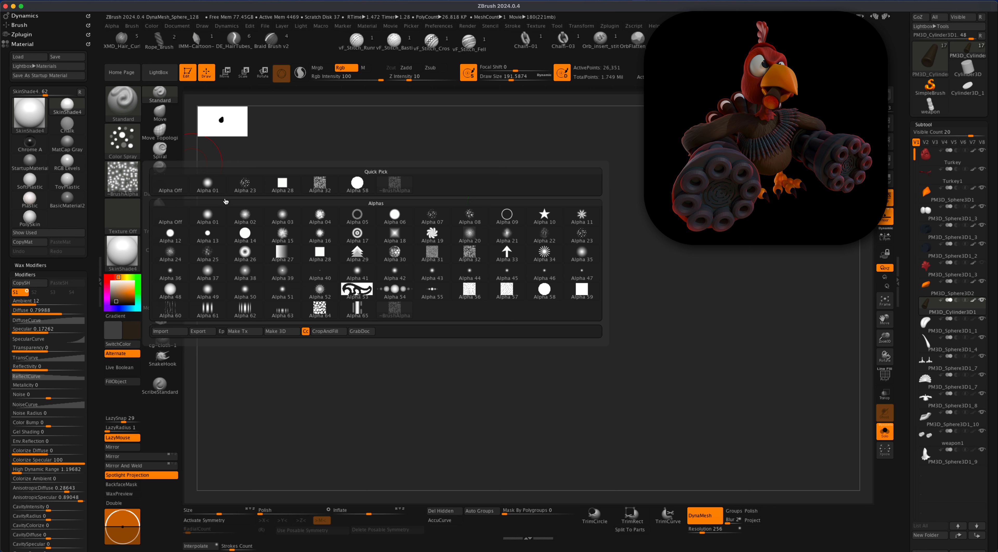
pyautogui.moveTo(472, 253)
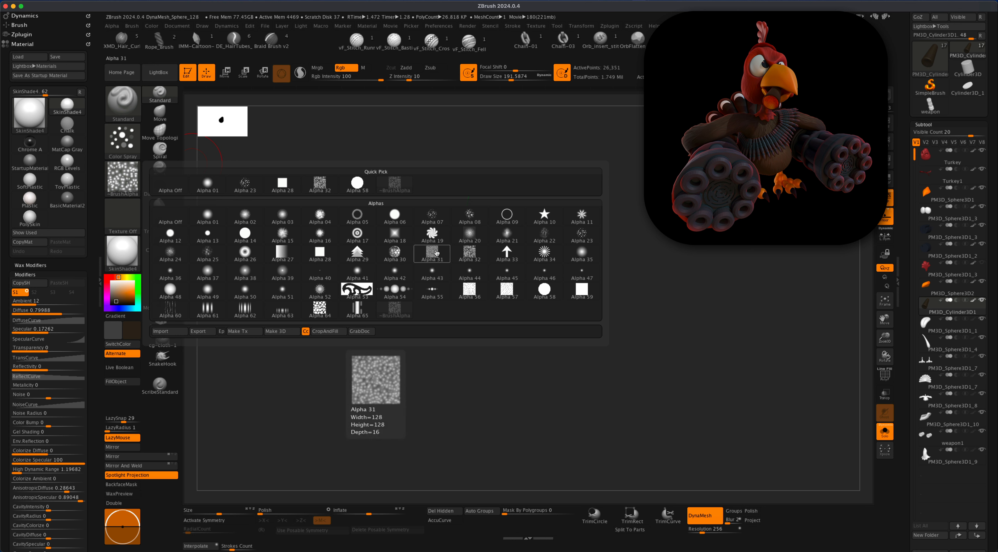
pyautogui.click(435, 253)
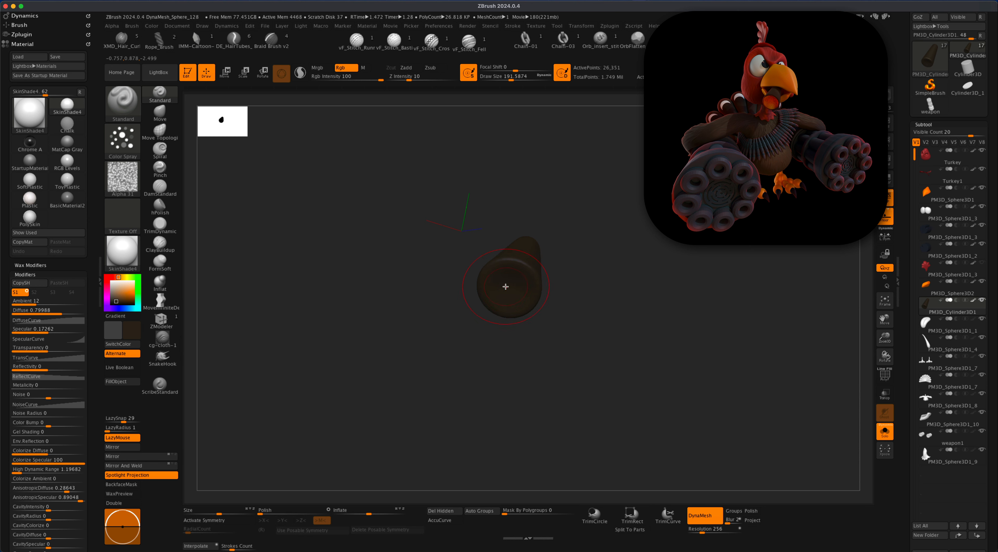
pyautogui.click(105, 277)
pyautogui.click(133, 293)
pyautogui.moveTo(636, 310); pyautogui.dragTo(618, 350)
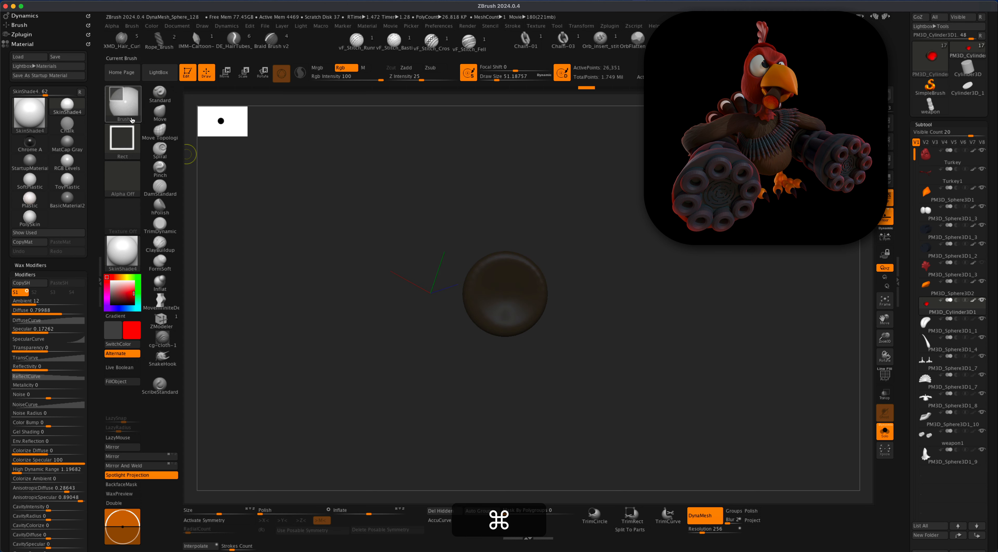
# Mask the flat tip of the cigar with the MaskPen brush and FreeHand stroke, and invert the mask.
pyautogui.keyDown('super'); pyautogui.click(123, 102); pyautogui.keyUp('super')
pyautogui.keyDown('super'); pyautogui.click(306, 145); pyautogui.keyUp('super')
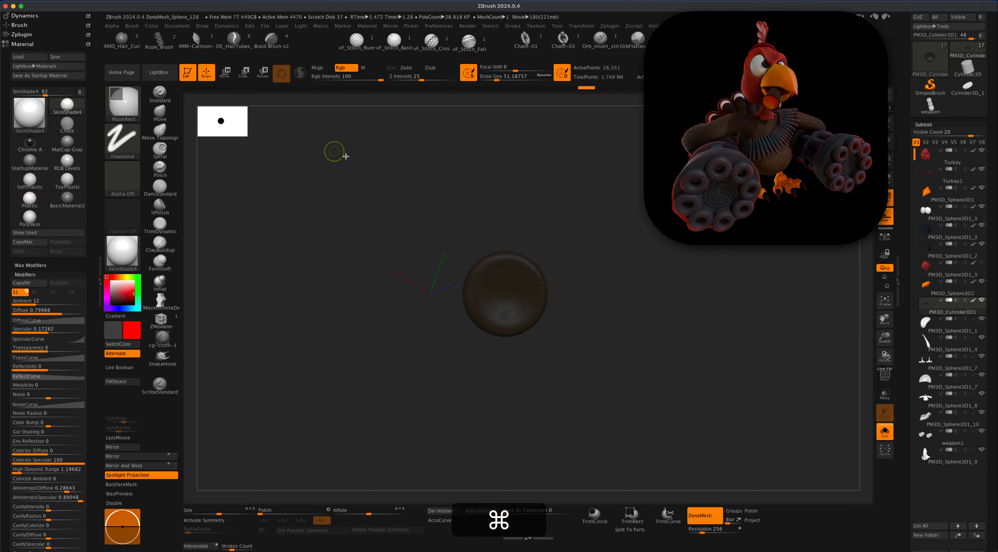
pyautogui.moveTo(501, 292)
pyautogui.keyDown('super'); pyautogui.mouseDown()
pyautogui.moveTo(495, 307)
pyautogui.moveTo(517, 282)
pyautogui.mouseUp(); pyautogui.keyUp('super')
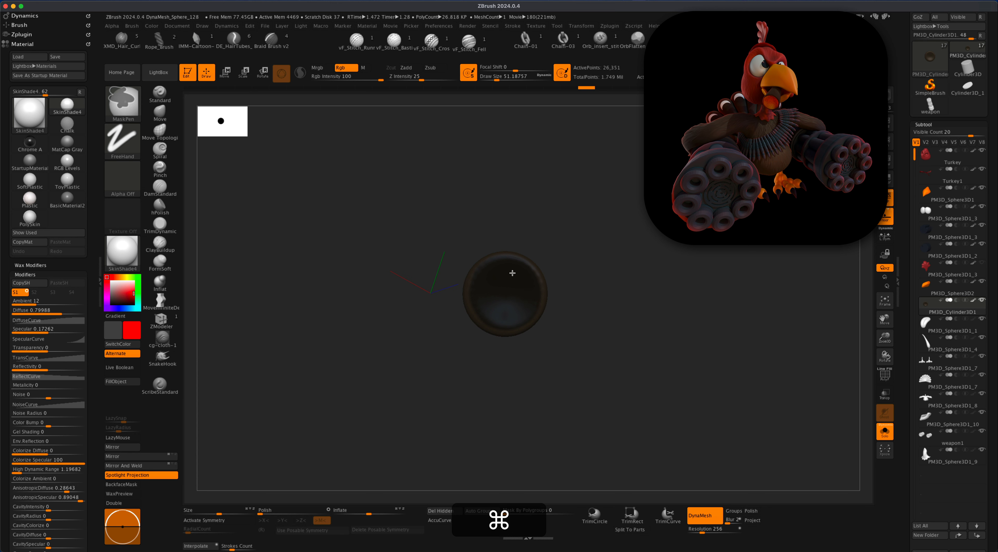
pyautogui.moveTo(586, 298)
pyautogui.mouseDown()
pyautogui.moveTo(589, 319)
pyautogui.moveTo(603, 305)
pyautogui.moveTo(629, 325)
pyautogui.mouseUp()
pyautogui.keyDown('super'); pyautogui.click(620, 277); pyautogui.keyUp('super')
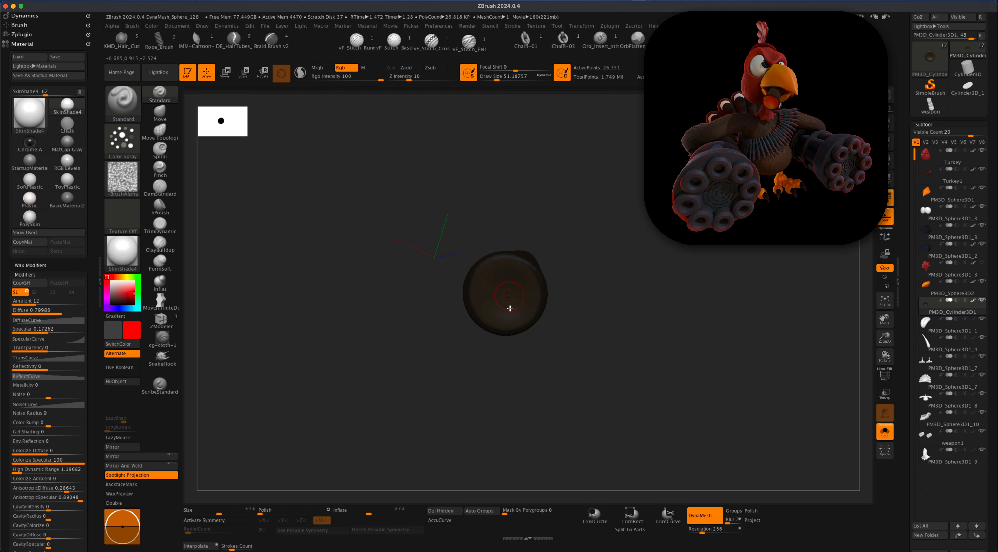
pyautogui.keyDown('alt'); pyautogui.moveTo(447, 320); pyautogui.dragTo(437, 322); pyautogui.keyUp('alt')
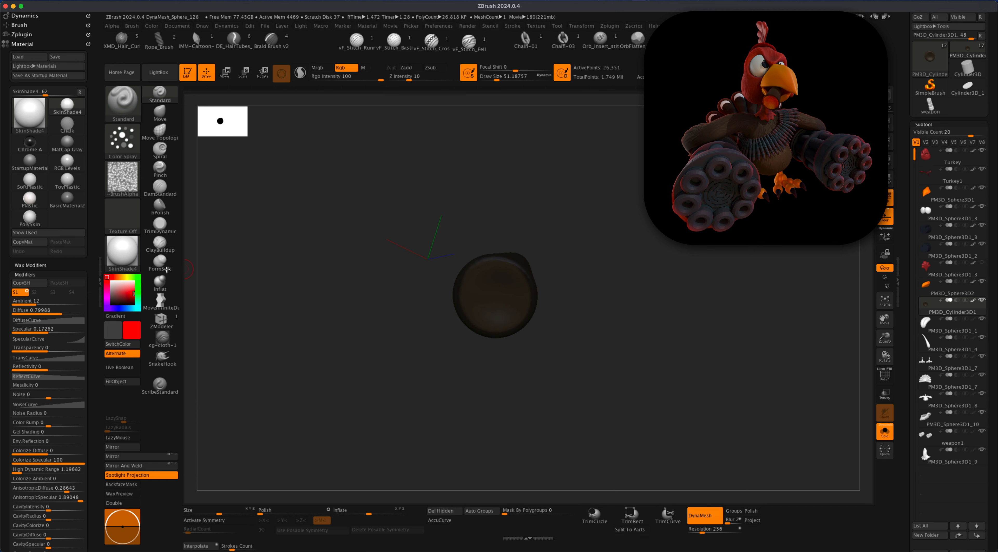
pyautogui.press('s')
pyautogui.moveTo(488, 301); pyautogui.dragTo(506, 310)
pyautogui.press('super+z')
pyautogui.press('super+z')
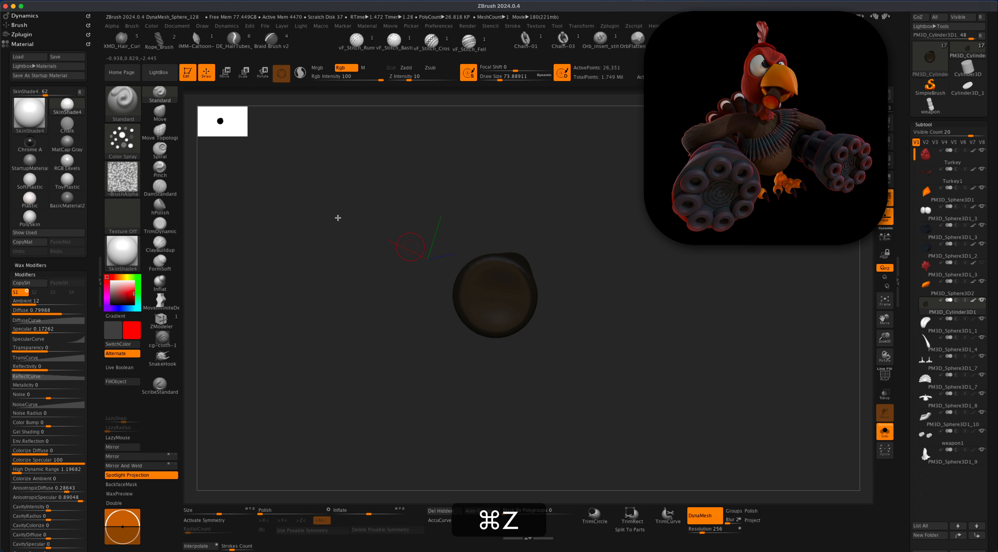
pyautogui.click(126, 142)
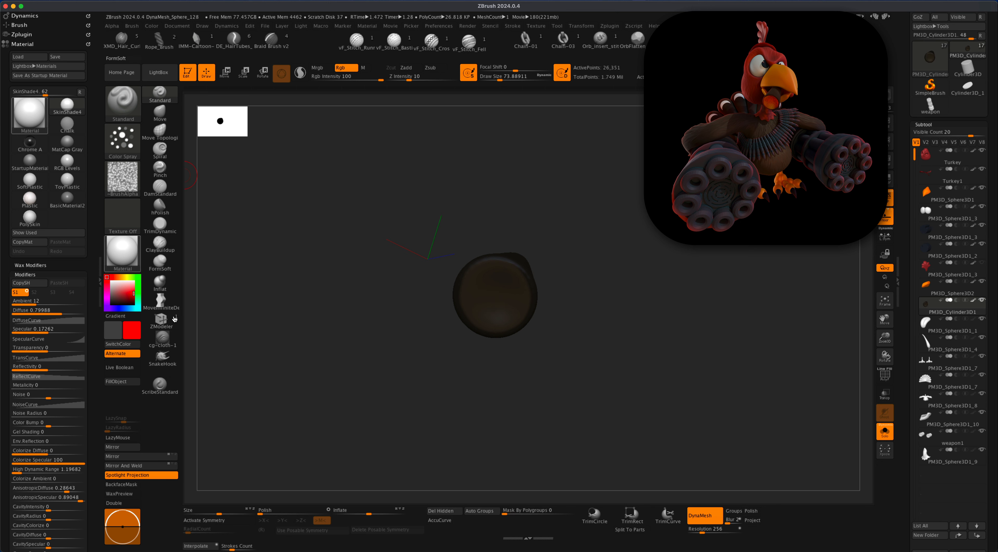
# Set the draw size to about 197 and spray mottled red over the cigar's flat tip.
pyautogui.press('s')
pyautogui.moveTo(493, 316); pyautogui.dragTo(505, 316)
pyautogui.click(493, 295)
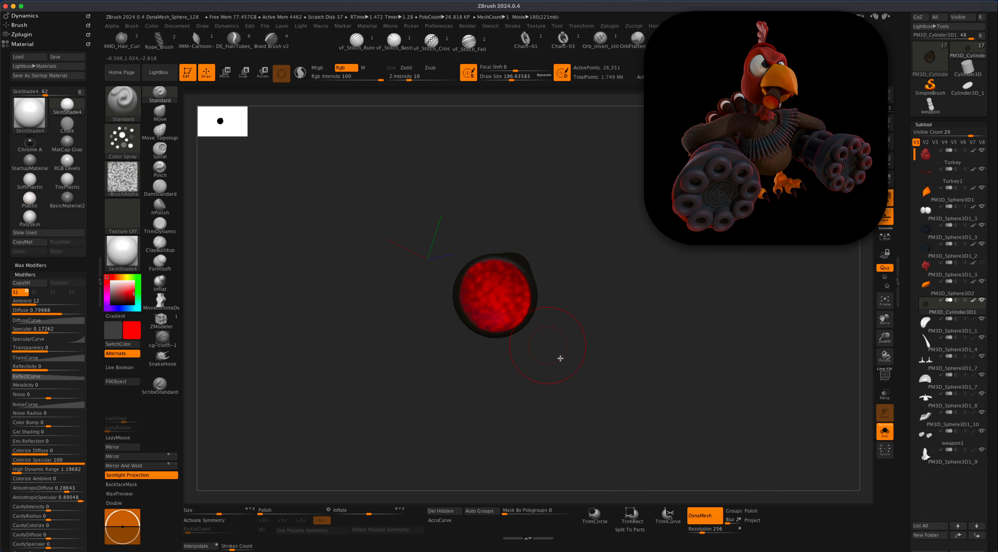
pyautogui.moveTo(559, 357)
pyautogui.mouseDown()
pyautogui.moveTo(613, 372)
pyautogui.moveTo(542, 353)
pyautogui.mouseUp()
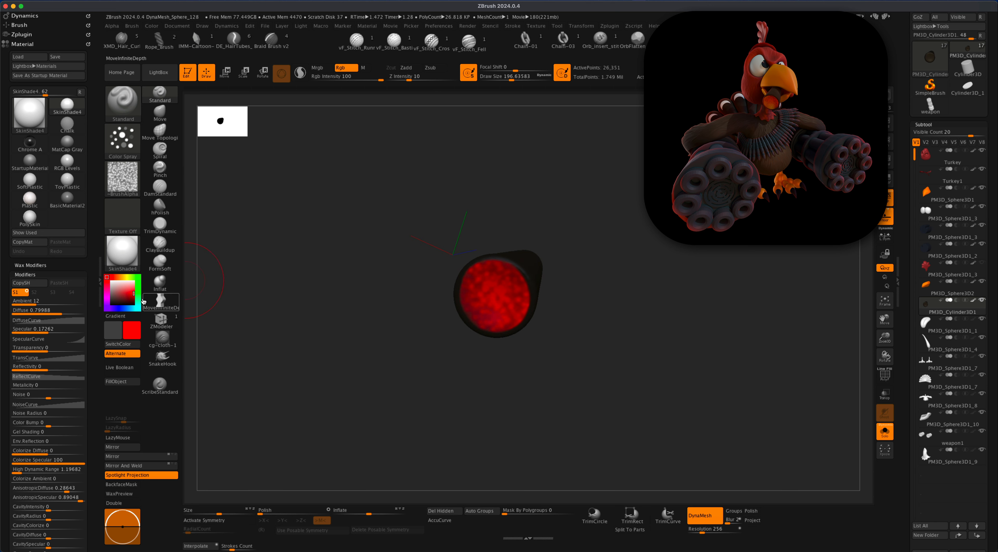
# Choose an orange color, reduce the draw size to 112 and spray ember patches over part of the red tip.
pyautogui.click(121, 277)
pyautogui.click(128, 292)
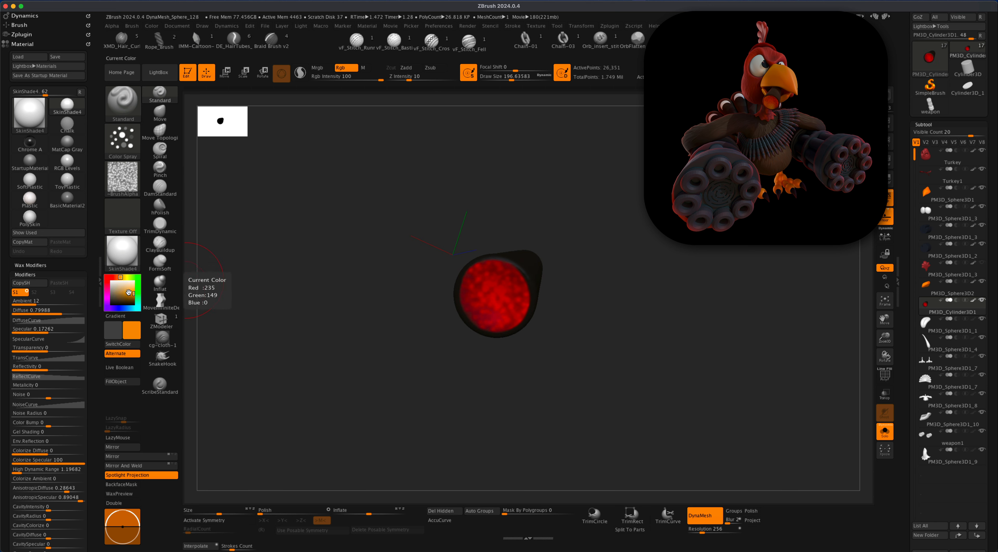
pyautogui.press('s')
pyautogui.moveTo(457, 301)
pyautogui.mouseDown()
pyautogui.moveTo(486, 281)
pyautogui.moveTo(520, 296)
pyautogui.mouseUp()
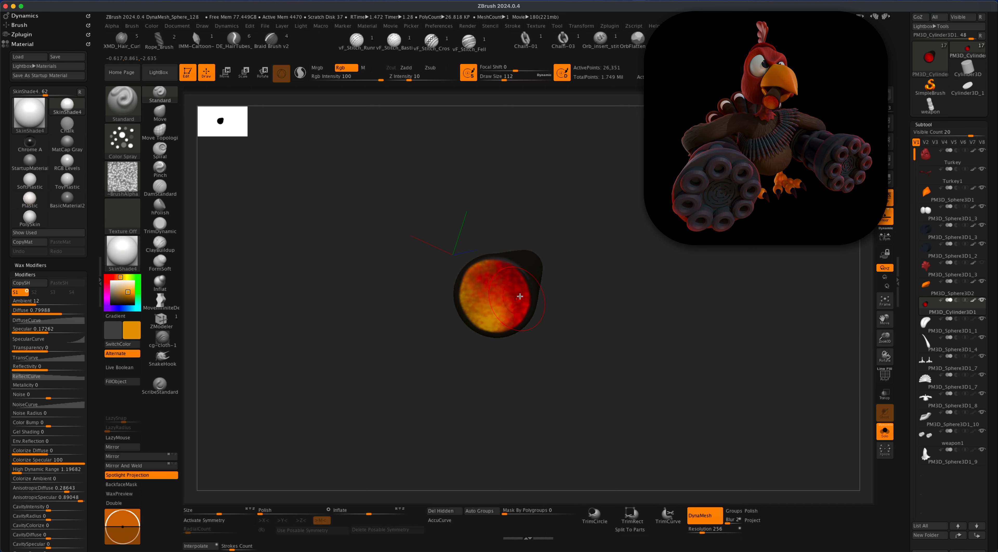
pyautogui.press('super+z')
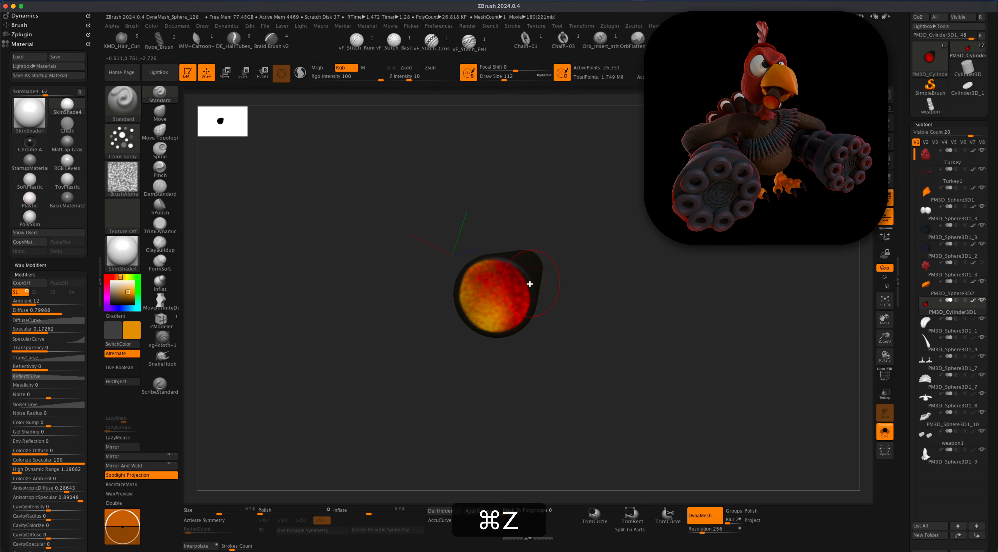
pyautogui.moveTo(525, 285); pyautogui.dragTo(530, 287)
pyautogui.moveTo(589, 312)
pyautogui.mouseDown()
pyautogui.moveTo(619, 321)
pyautogui.moveTo(609, 332)
pyautogui.moveTo(635, 350)
pyautogui.moveTo(605, 339)
pyautogui.moveTo(590, 381)
pyautogui.moveTo(624, 352)
pyautogui.mouseUp()
pyautogui.press('super+z')
pyautogui.keyDown('super'); pyautogui.moveTo(626, 304); pyautogui.dragTo(655, 403); pyautogui.keyUp('super')
pyautogui.keyDown('alt'); pyautogui.moveTo(648, 365); pyautogui.dragTo(608, 372); pyautogui.keyUp('alt')
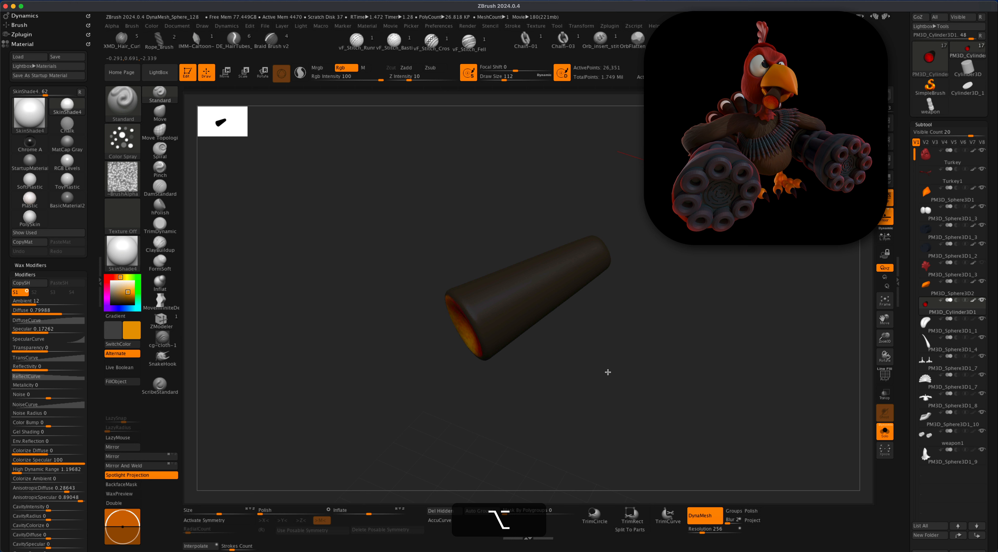
# Sample the cigar's dark brown, try Color Spray with Alpha 07 on its side, and undo the spray.
pyautogui.press('c')
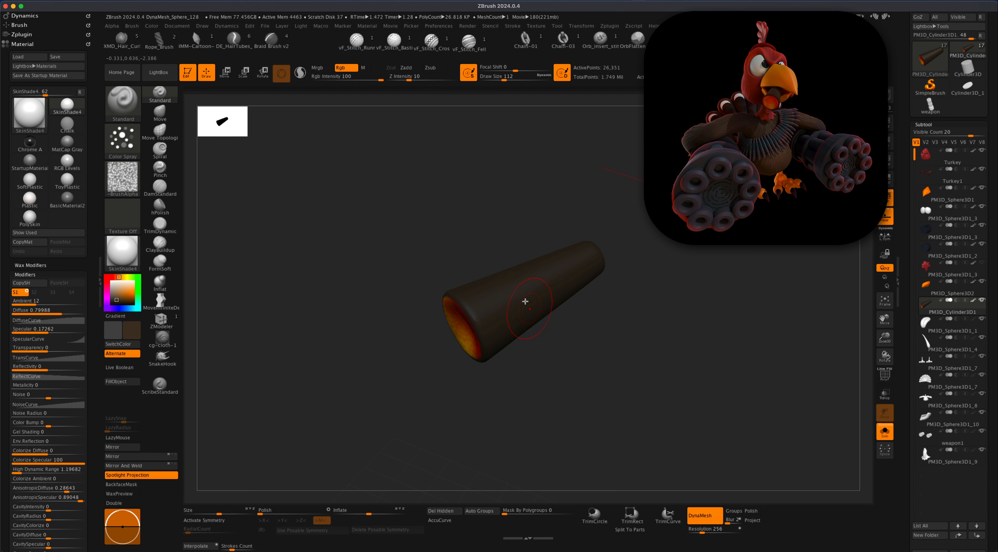
pyautogui.click(122, 142)
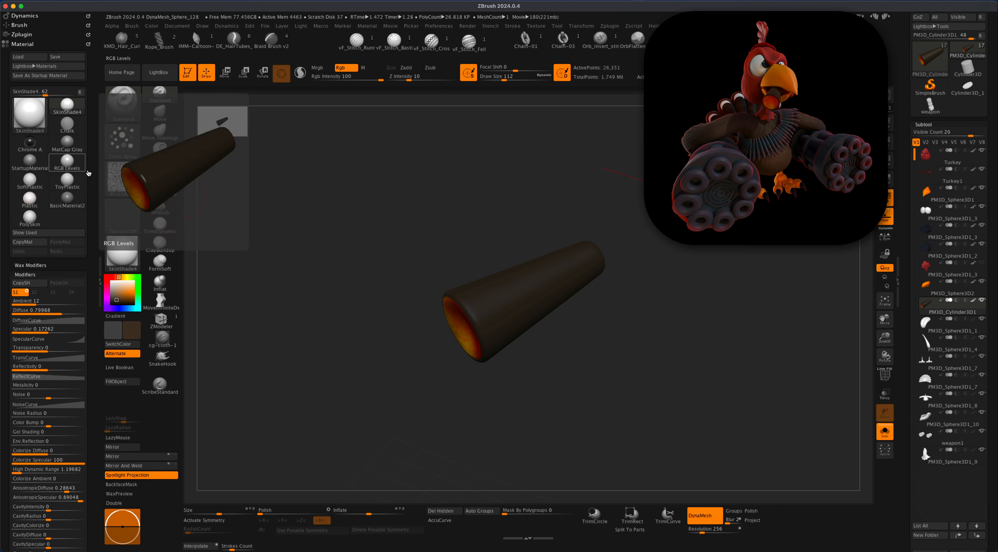
pyautogui.click(123, 178)
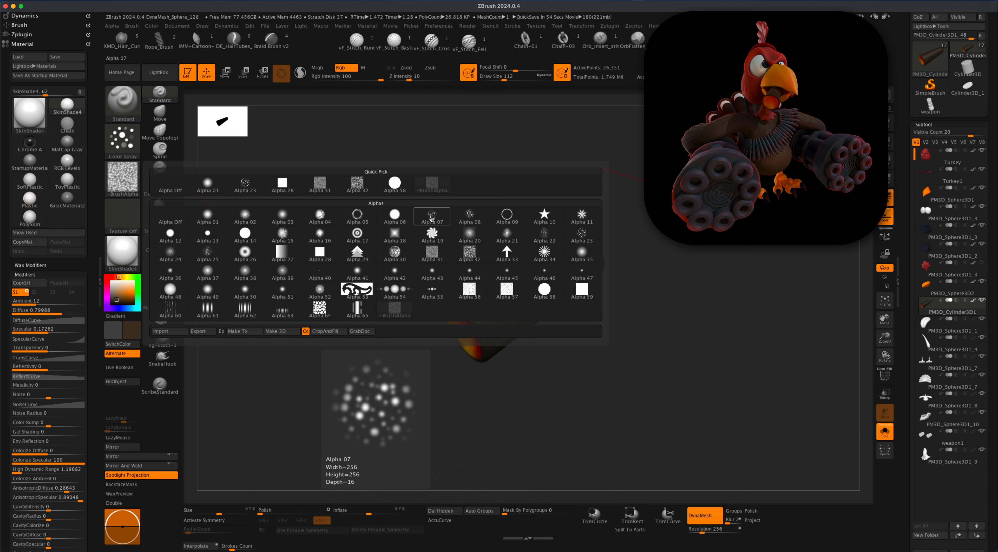
pyautogui.click(432, 217)
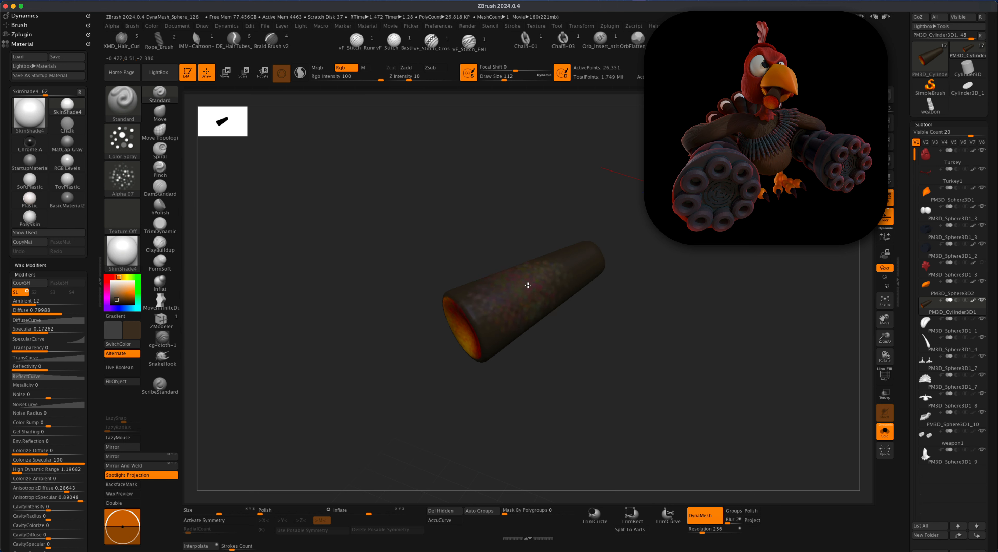
pyautogui.press('super+z')
# Switch to the Spray stroke with Alpha 04, test it on the cigar's side and undo the test.
pyautogui.click(122, 141)
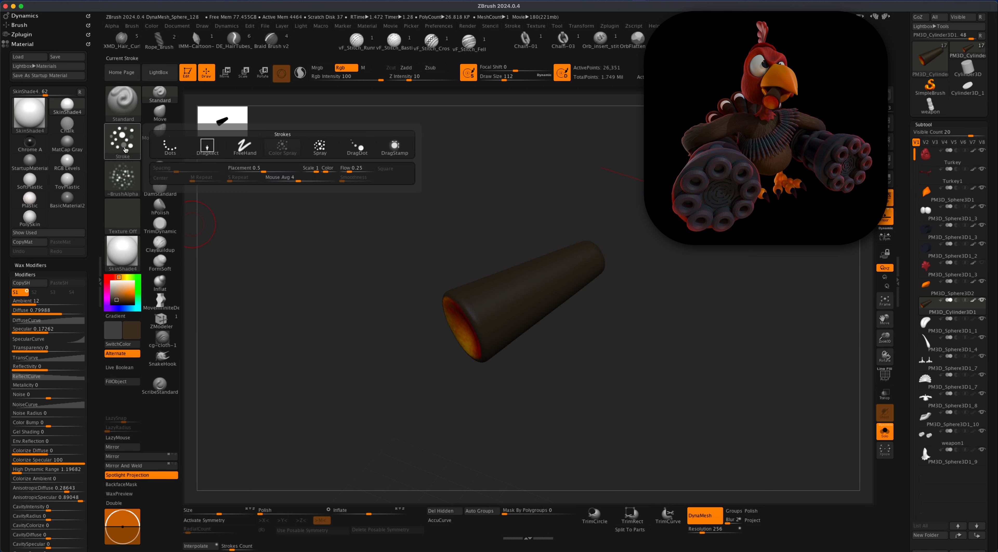
pyautogui.click(320, 152)
pyautogui.click(123, 178)
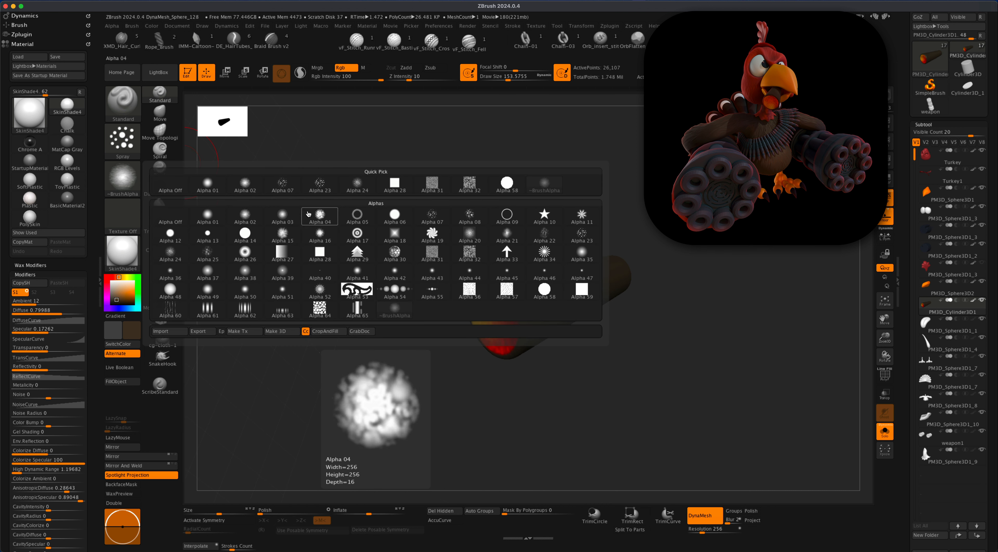
pyautogui.click(318, 214)
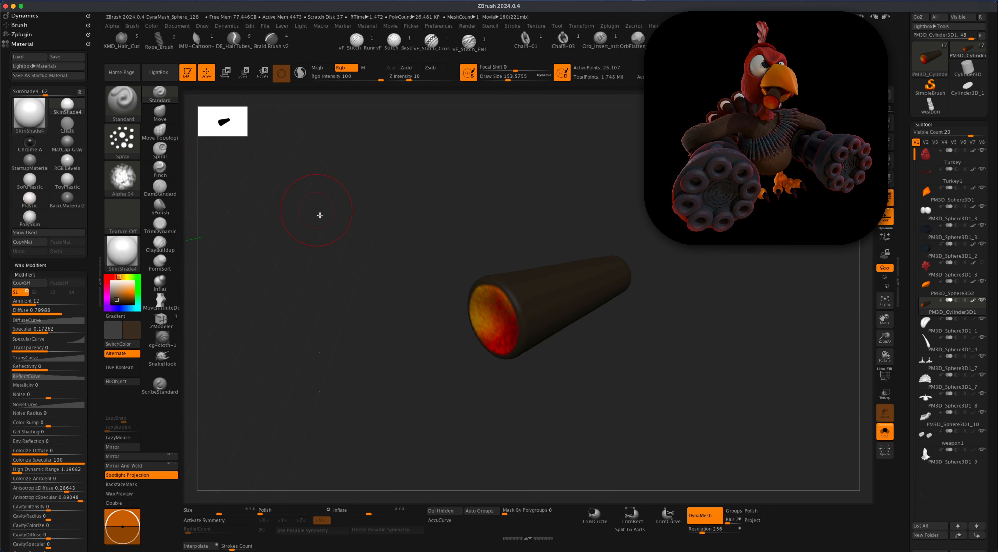
pyautogui.moveTo(595, 279)
pyautogui.mouseDown()
pyautogui.moveTo(678, 298)
pyautogui.moveTo(677, 334)
pyautogui.moveTo(713, 325)
pyautogui.moveTo(675, 320)
pyautogui.moveTo(671, 310)
pyautogui.moveTo(688, 247)
pyautogui.moveTo(526, 257)
pyautogui.mouseUp()
pyautogui.moveTo(531, 297); pyautogui.dragTo(513, 427)
pyautogui.press('super+z')
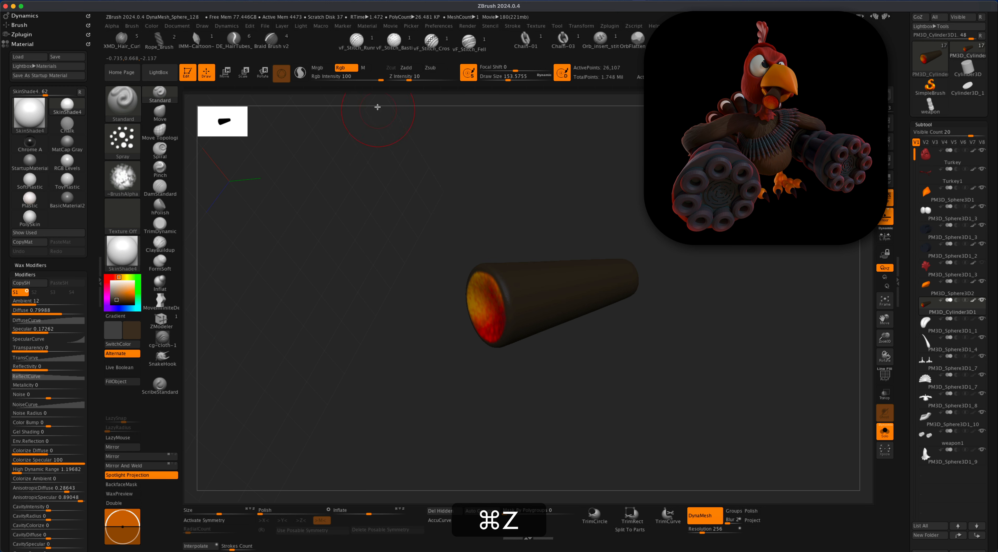
# Lower the RGB intensity to 28 and spray faint brown tonal variation around the cigar's body.
pyautogui.moveTo(381, 77); pyautogui.dragTo(346, 79)
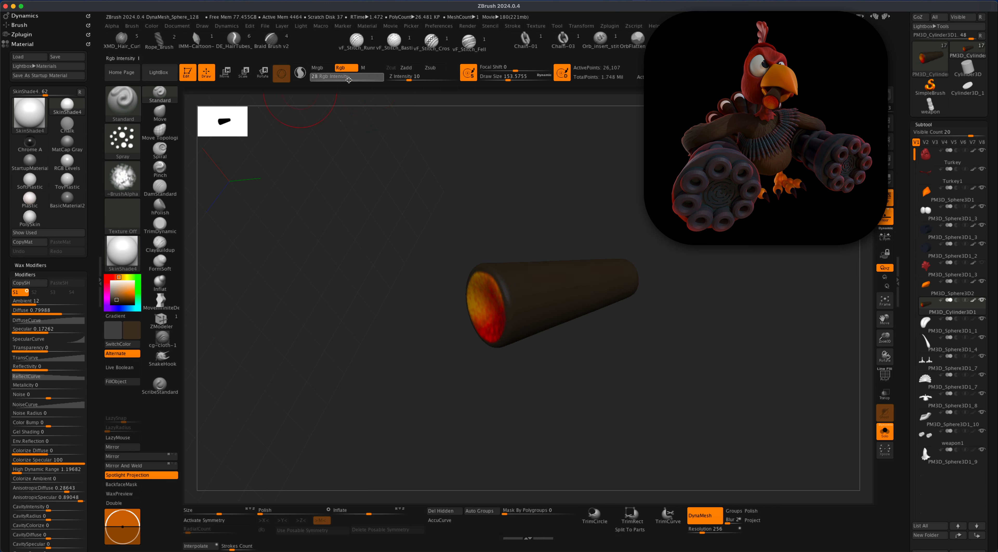
pyautogui.moveTo(643, 282); pyautogui.dragTo(637, 387)
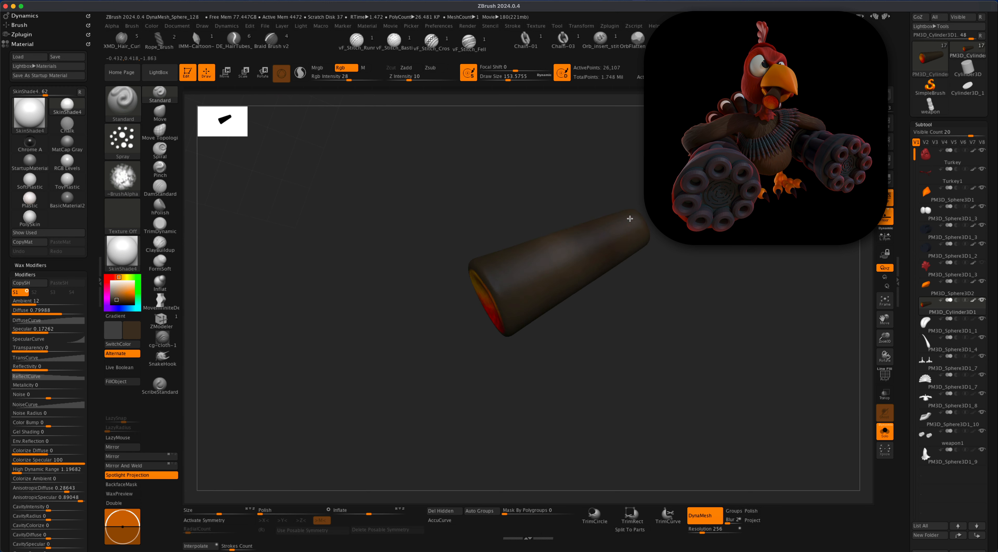
pyautogui.moveTo(629, 219); pyautogui.dragTo(690, 286)
pyautogui.press('super+z')
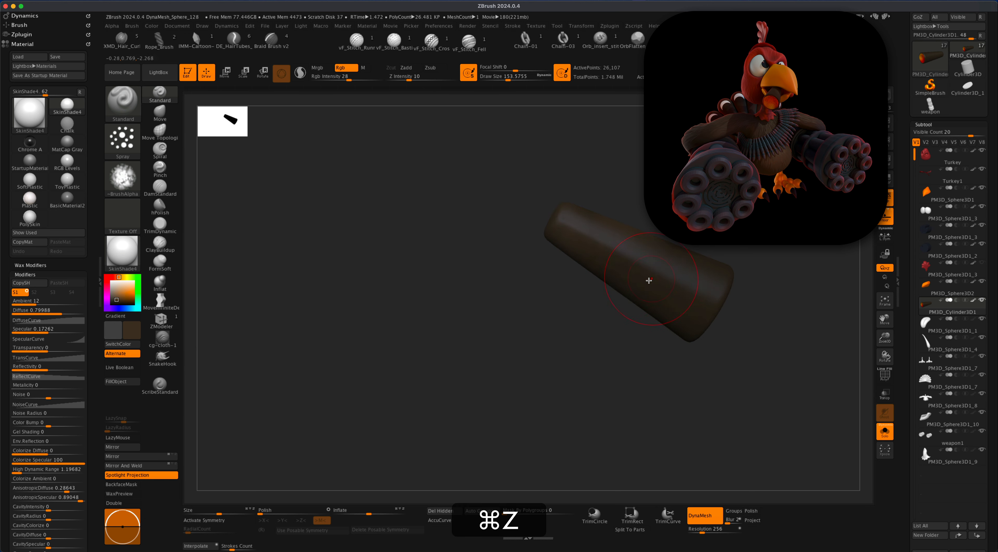
pyautogui.moveTo(577, 343); pyautogui.dragTo(590, 276)
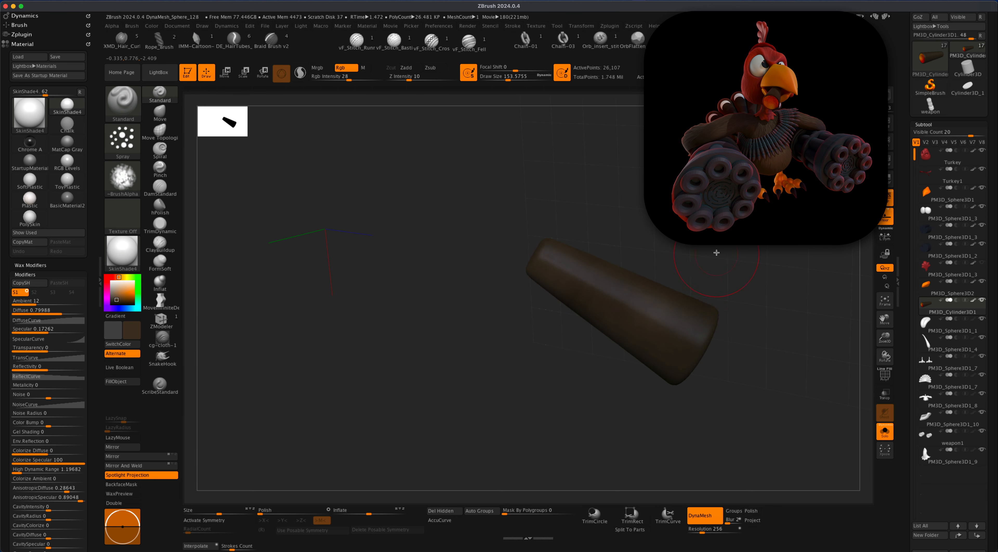
pyautogui.moveTo(716, 253); pyautogui.dragTo(720, 149)
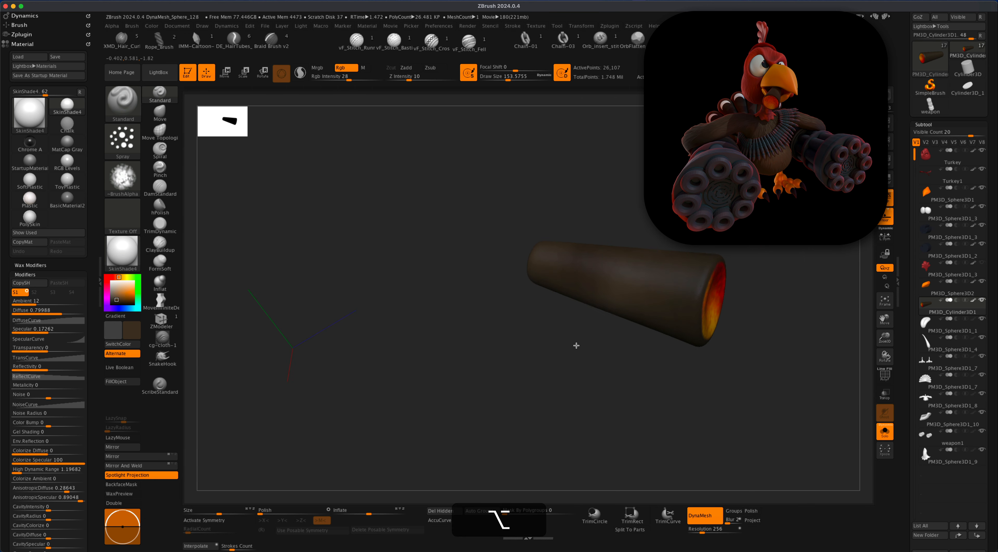
pyautogui.moveTo(576, 345); pyautogui.dragTo(393, 397)
pyautogui.keyDown('alt'); pyautogui.moveTo(644, 332); pyautogui.dragTo(628, 335); pyautogui.keyUp('alt')
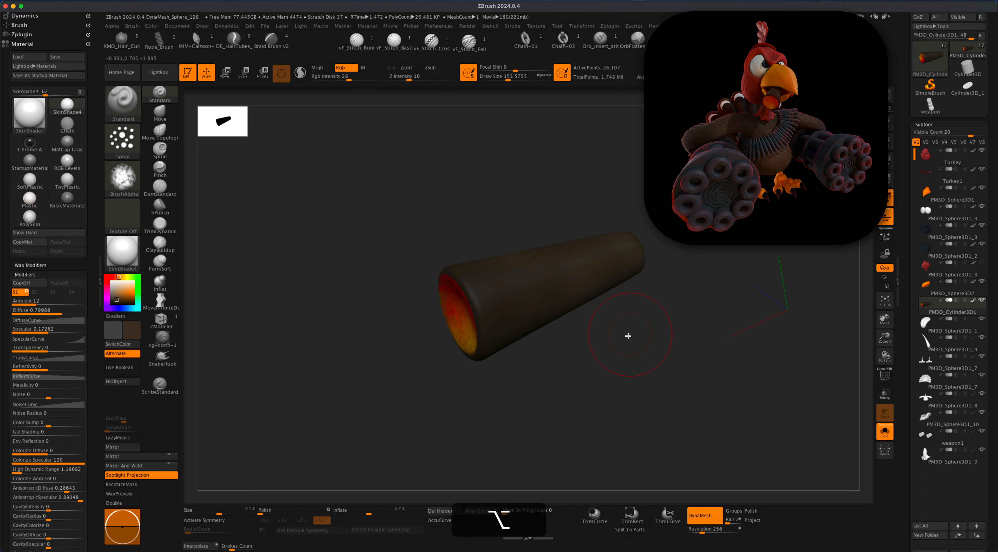
# Set the Standard brush to the DragRect stroke with Alpha 60, turning RGB off and Zsub on.
pyautogui.click(122, 141)
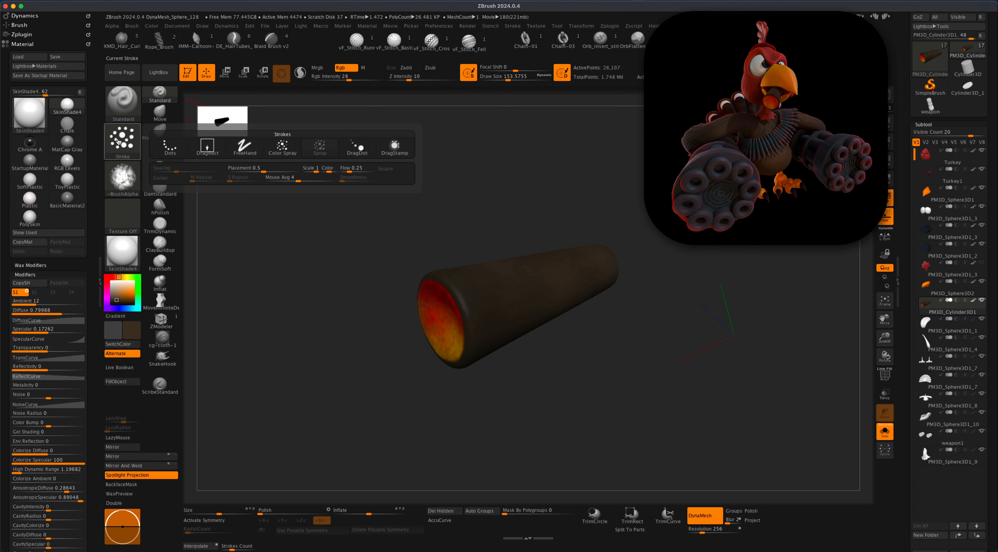
pyautogui.click(207, 147)
pyautogui.click(123, 179)
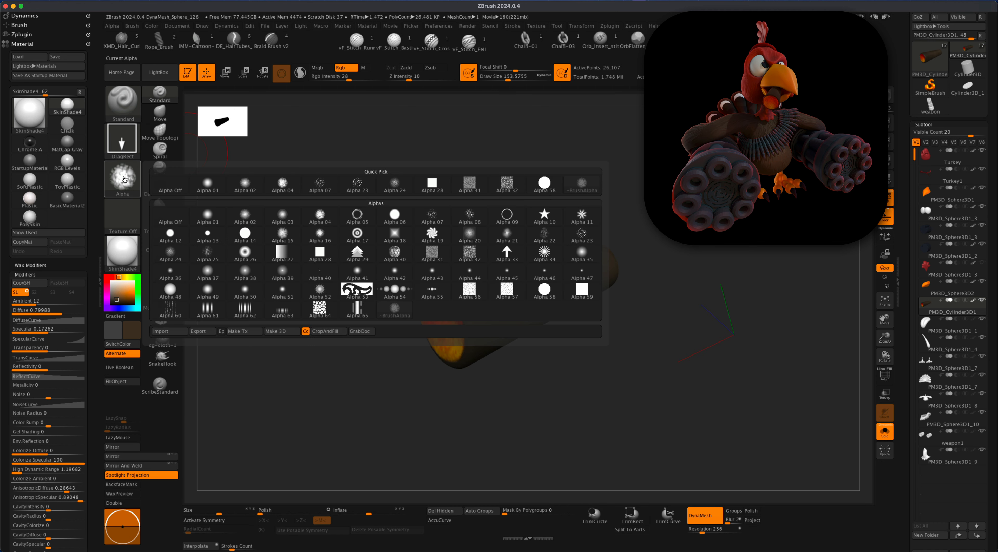
pyautogui.moveTo(176, 310)
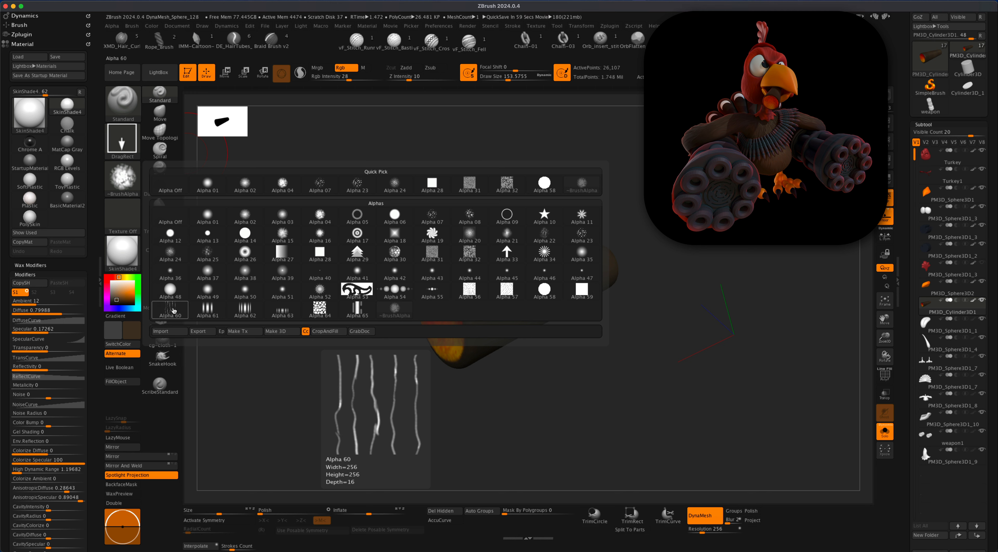
pyautogui.click(175, 311)
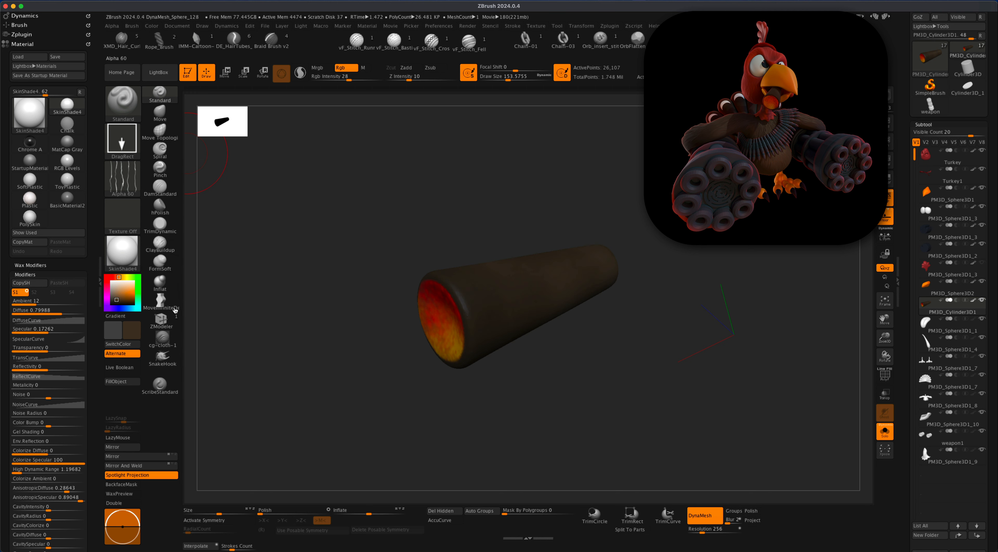
pyautogui.click(354, 72)
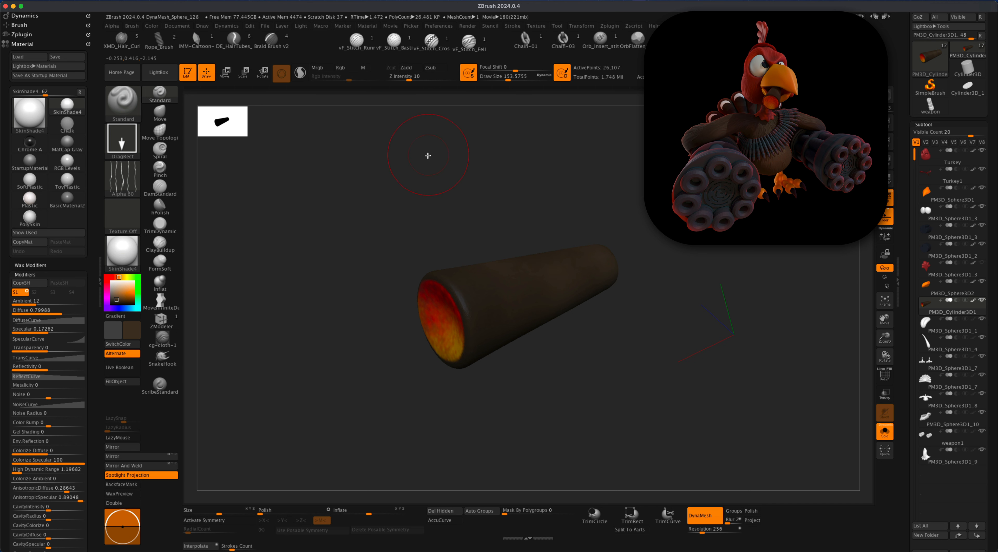
pyautogui.click(431, 68)
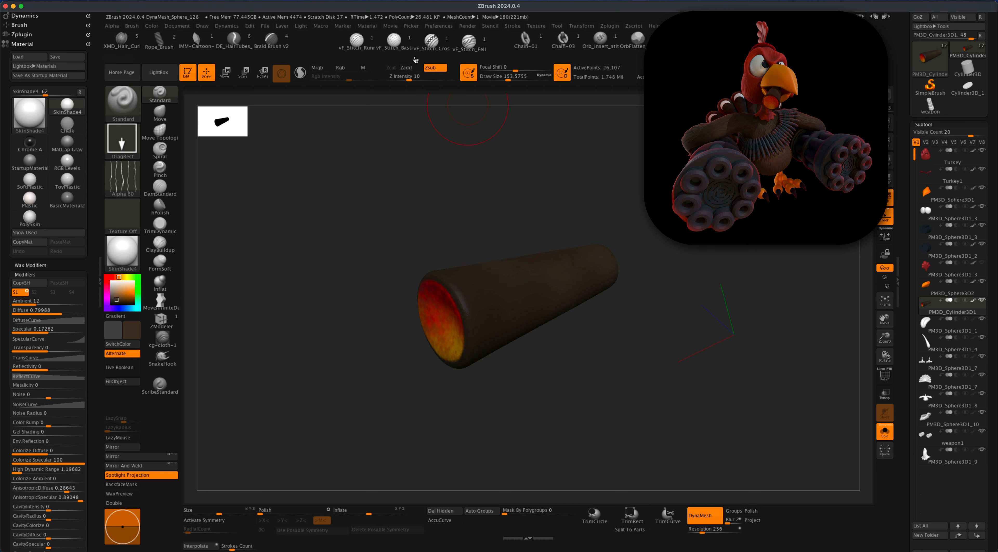
# Stamp recessed wavy creases lengthwise at several places around the cigar's body, and undo the latest stamps.
pyautogui.moveTo(627, 301); pyautogui.dragTo(571, 288)
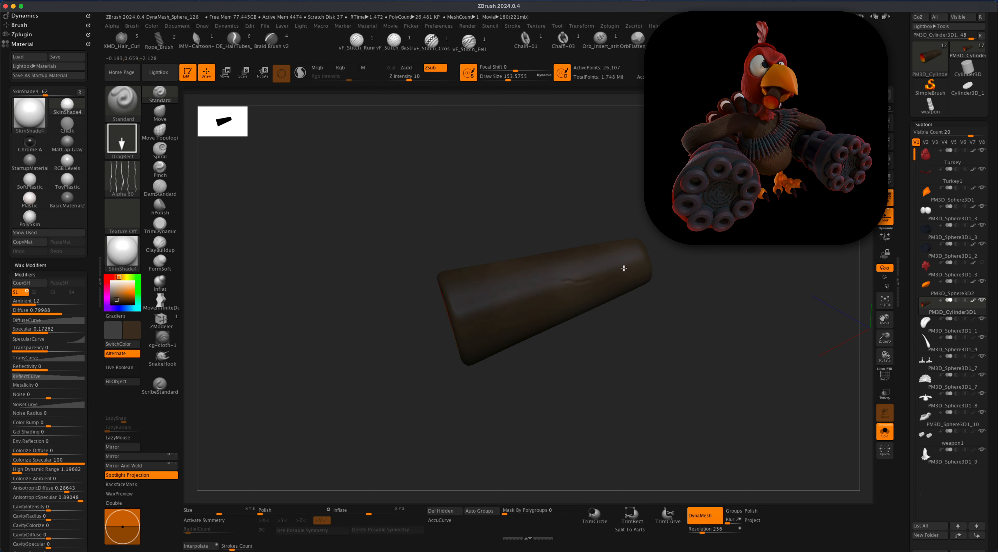
pyautogui.moveTo(704, 266); pyautogui.dragTo(535, 242)
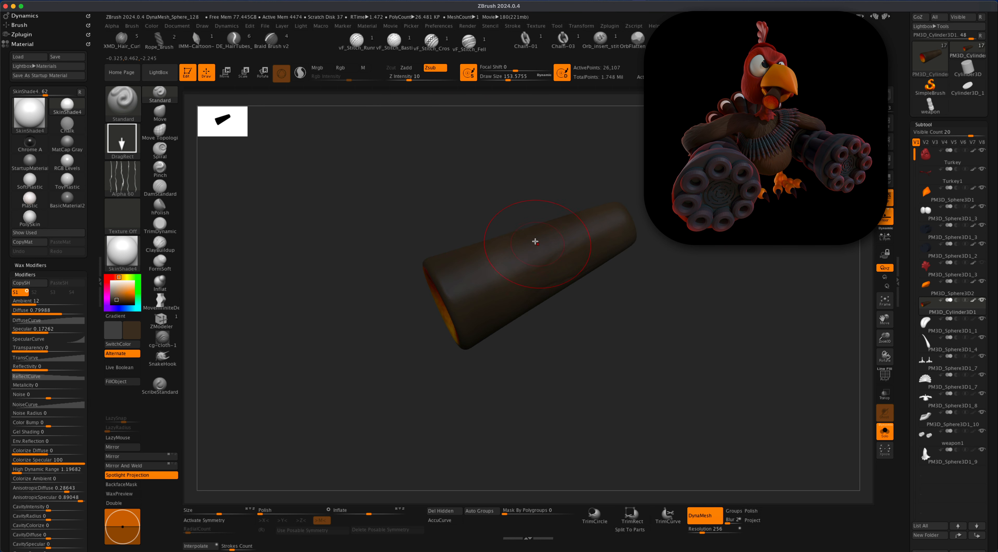
pyautogui.moveTo(610, 290); pyautogui.dragTo(486, 223)
pyautogui.keyDown('shift'); pyautogui.moveTo(561, 183); pyautogui.dragTo(648, 289); pyautogui.keyUp('shift')
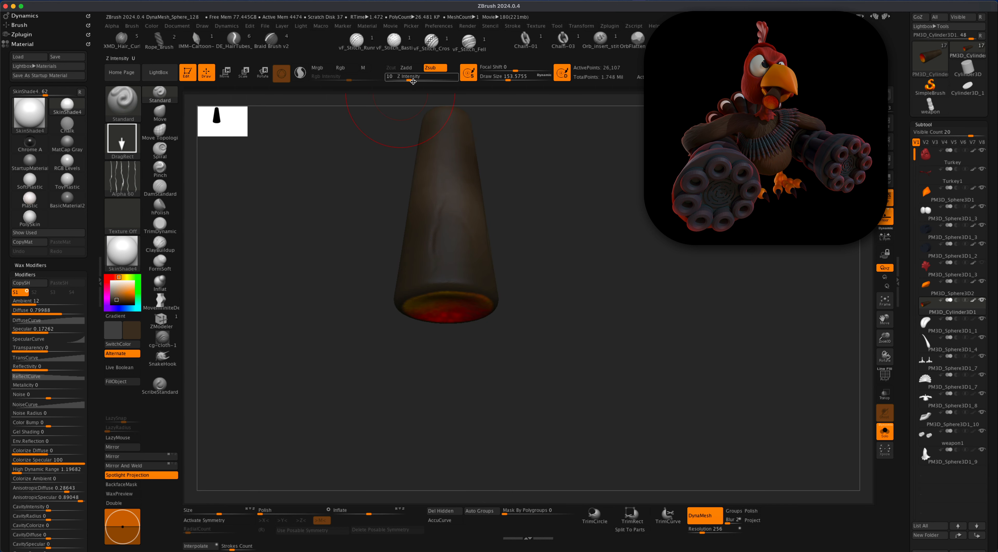
pyautogui.moveTo(562, 174); pyautogui.dragTo(574, 198)
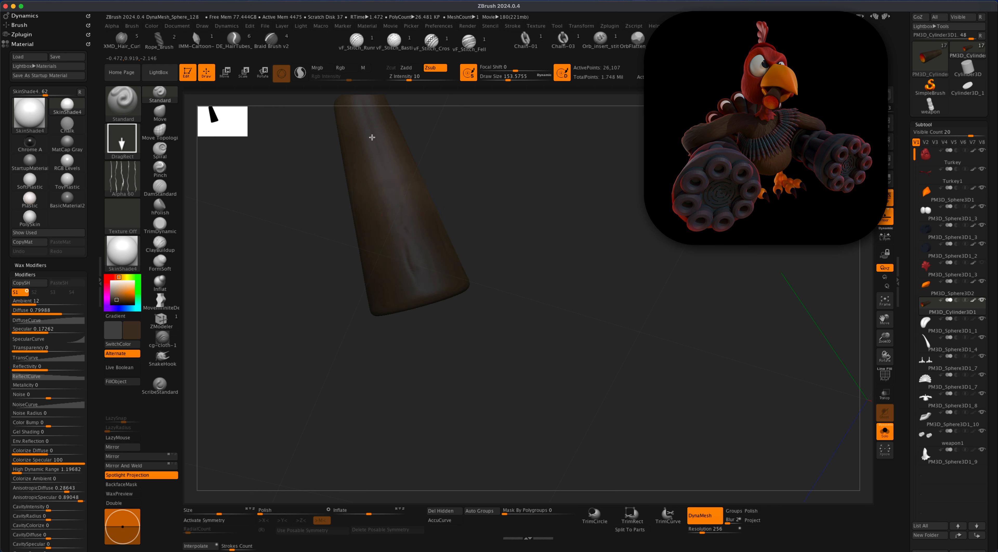
pyautogui.keyDown('alt'); pyautogui.moveTo(491, 208); pyautogui.dragTo(601, 306); pyautogui.keyUp('alt')
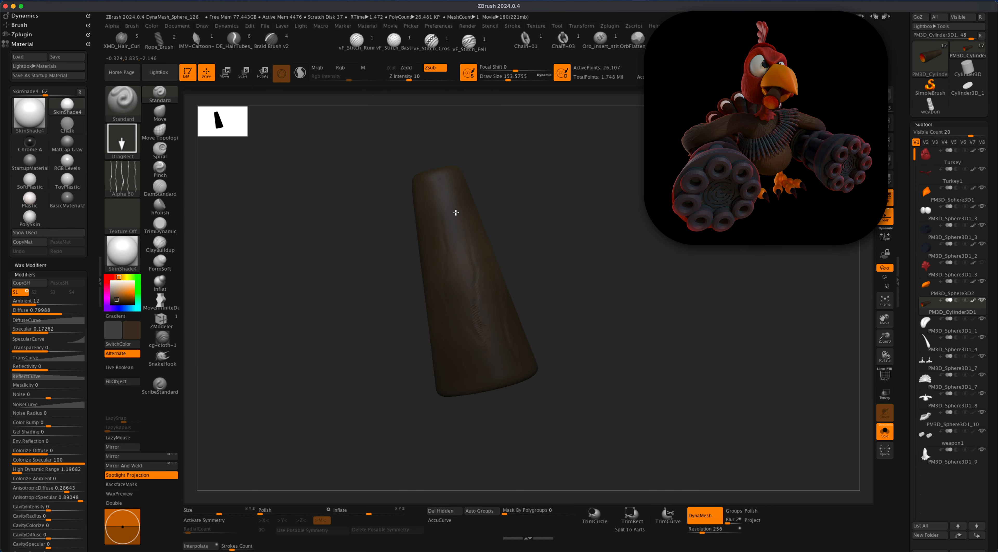
pyautogui.press('super+z')
pyautogui.press('super+z')
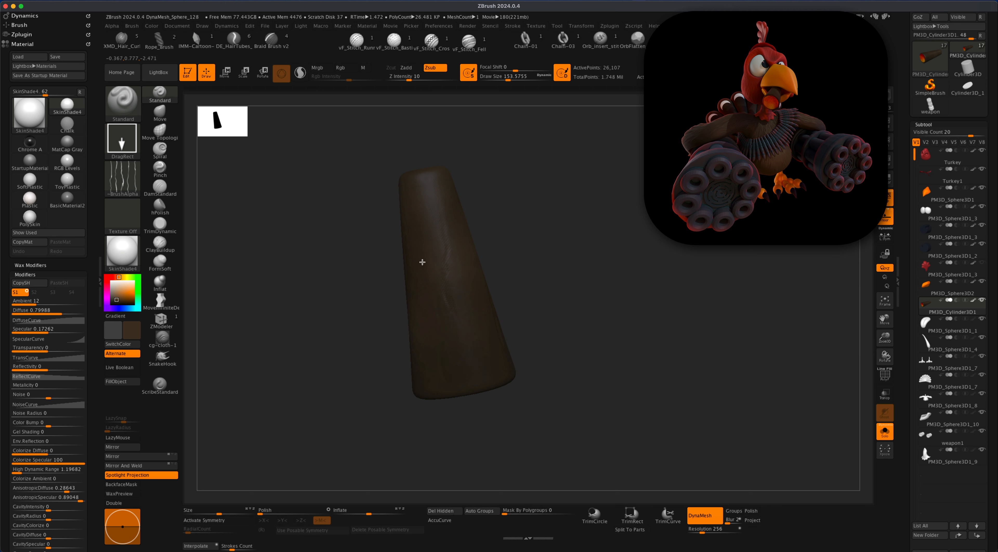
# Undo several of the latest crease stamps while checking around the cigar's body.
pyautogui.press('super+z')
pyautogui.moveTo(421, 171); pyautogui.dragTo(403, 210)
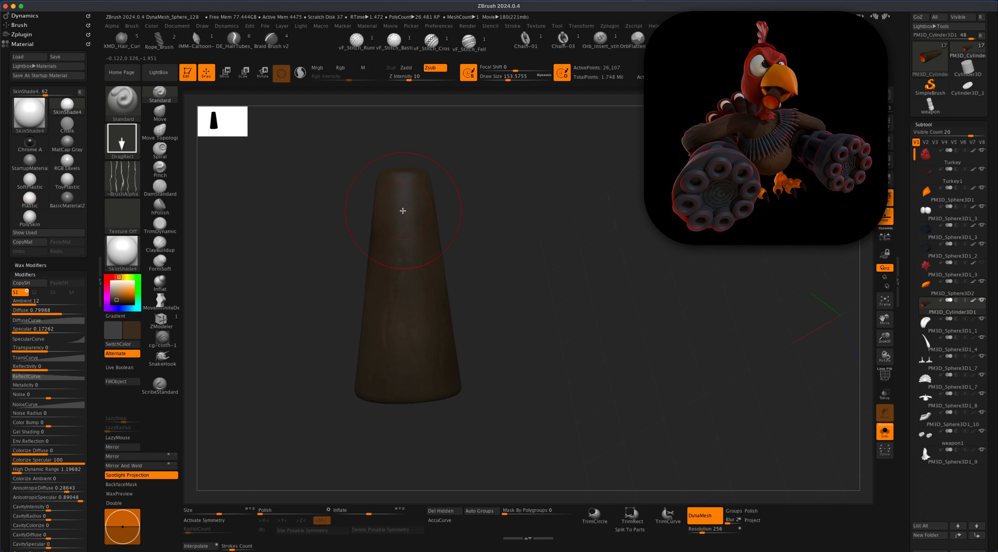
pyautogui.moveTo(499, 229); pyautogui.dragTo(406, 243)
pyautogui.press('super+z')
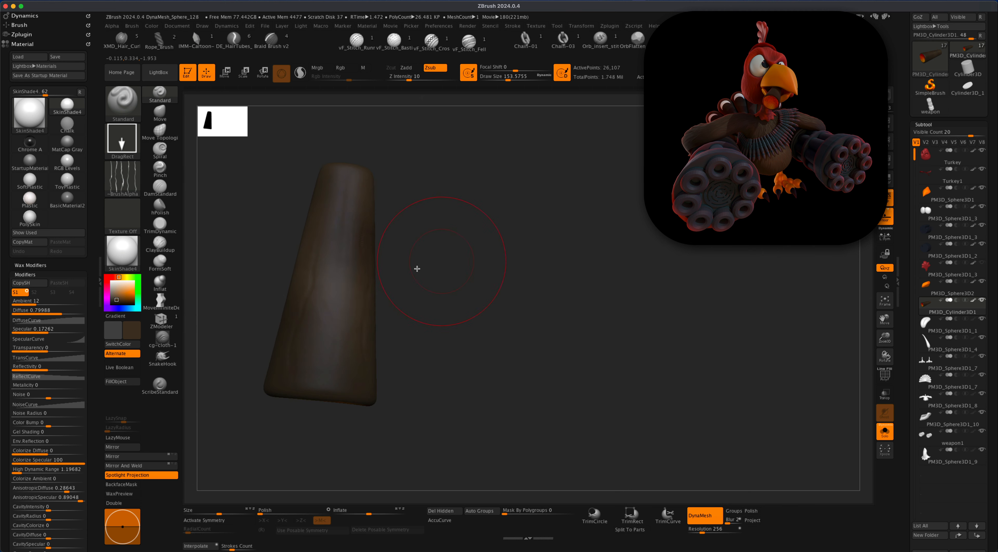
pyautogui.press('super+z')
pyautogui.press('super+z')
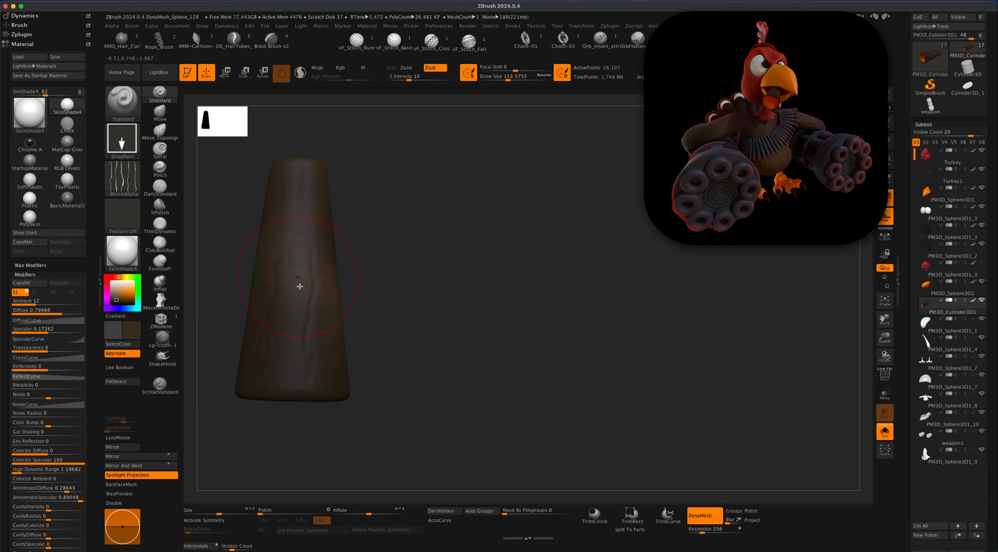
# Review the cigar's body and ember tip from several angles, and turn off Solo to show the whole turkey.
pyautogui.moveTo(292, 282); pyautogui.dragTo(560, 393)
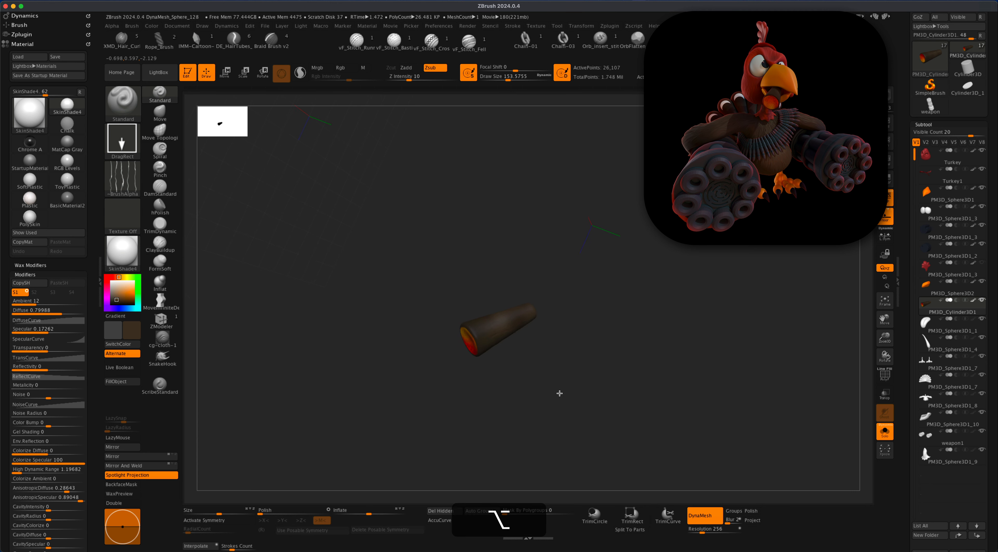
pyautogui.moveTo(529, 312); pyautogui.dragTo(619, 360)
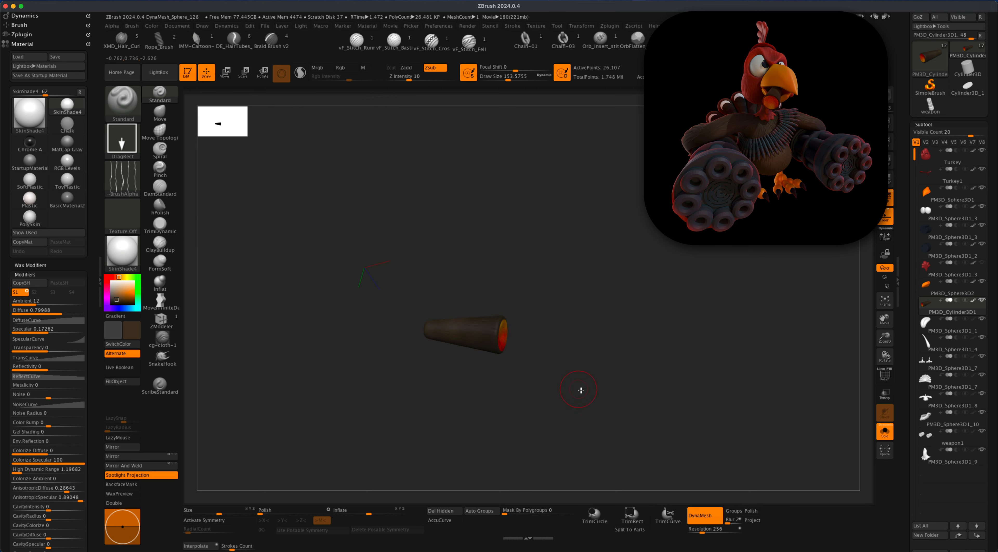
pyautogui.moveTo(581, 391); pyautogui.dragTo(680, 427)
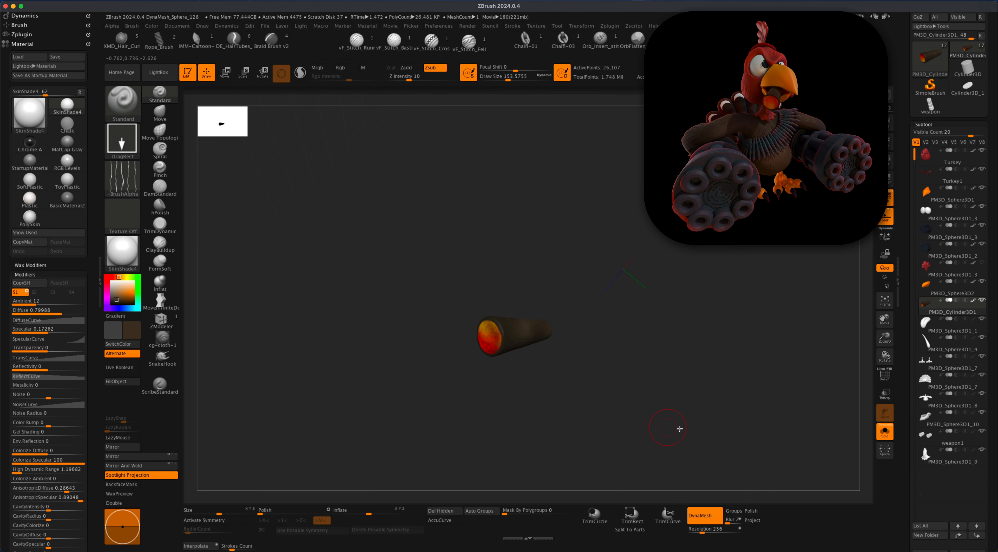
pyautogui.click(891, 433)
pyautogui.keyDown('alt'); pyautogui.moveTo(809, 430); pyautogui.dragTo(764, 377); pyautogui.keyUp('alt')
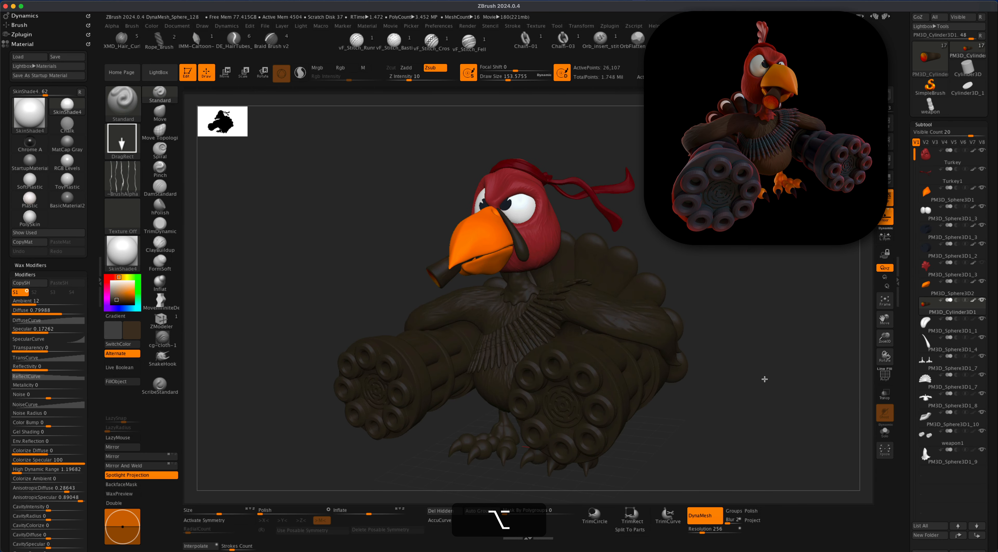
# Fill the PM3D_Sphere3D1_1 subtool with the head's red, using RGB at intensity 100 with Zsub off.
pyautogui.click(928, 324)
pyautogui.keyDown('alt'); pyautogui.moveTo(797, 296); pyautogui.dragTo(504, 279); pyautogui.keyUp('alt')
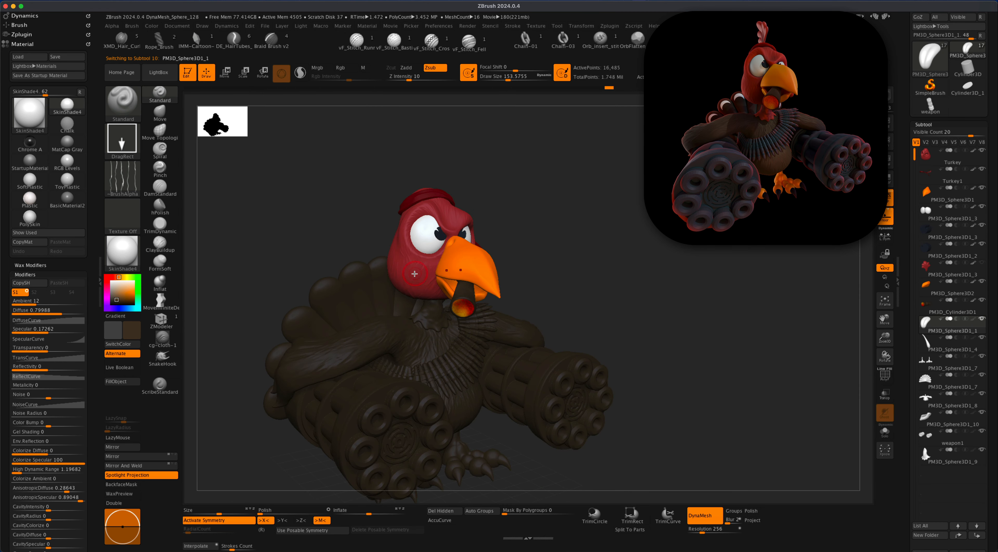
pyautogui.press('c')
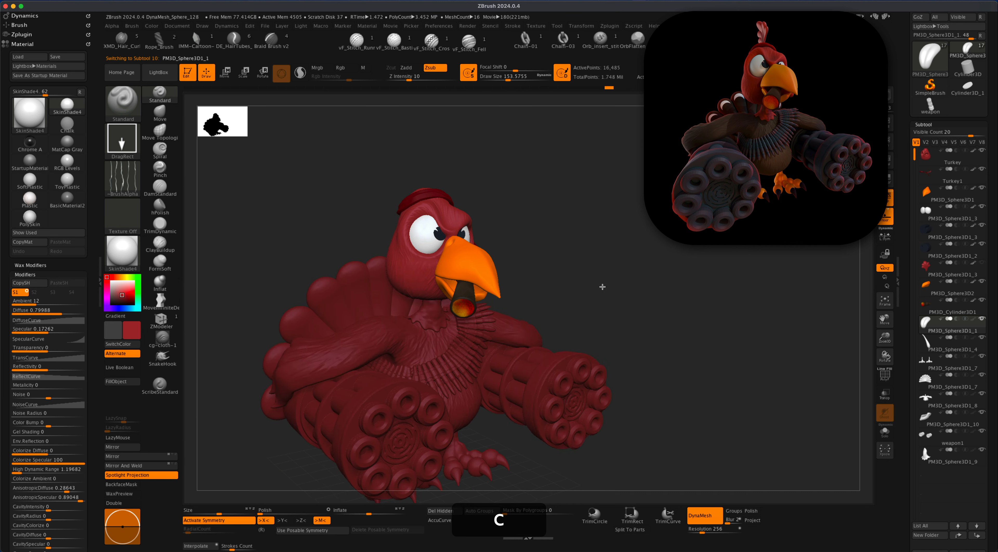
pyautogui.moveTo(601, 285); pyautogui.dragTo(299, 290)
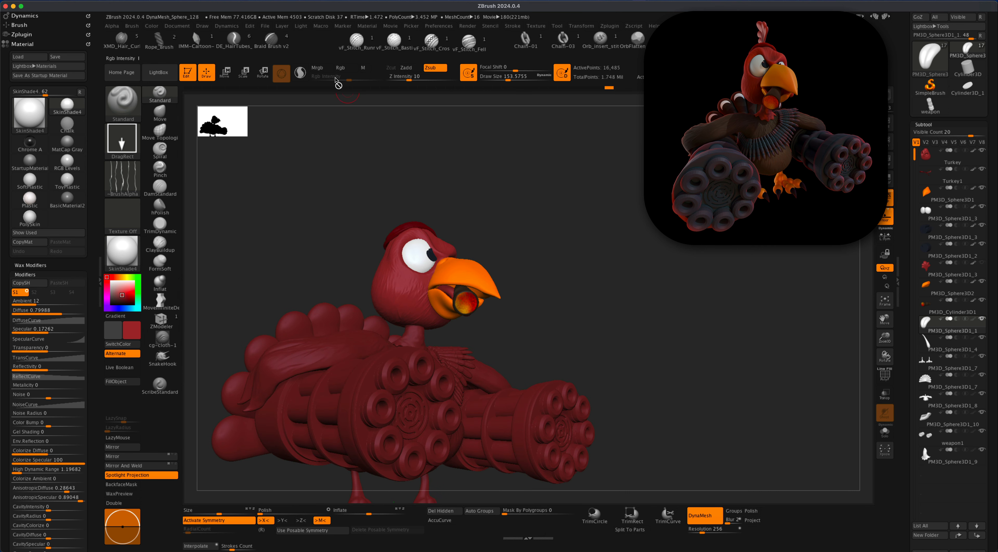
pyautogui.click(345, 68)
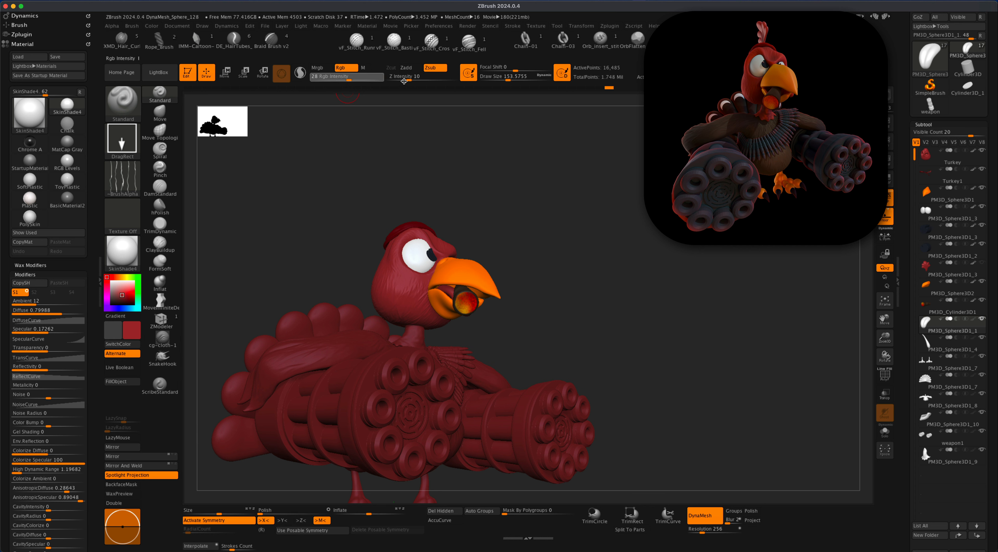
pyautogui.click(435, 68)
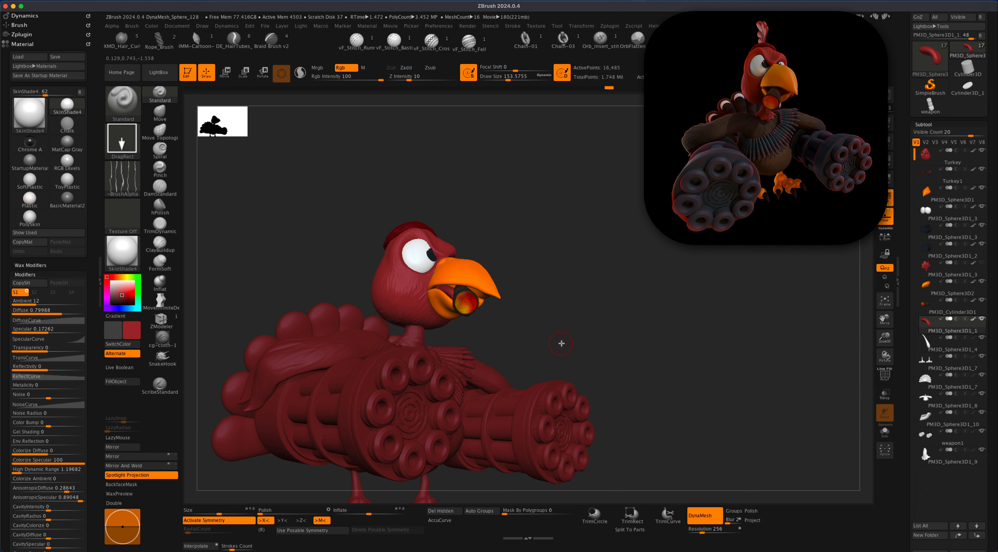
# Select the snood subtool PM3D_Sphere3D1_4 and fill it with the same red.
pyautogui.moveTo(561, 346); pyautogui.dragTo(558, 349)
pyautogui.press('Down')
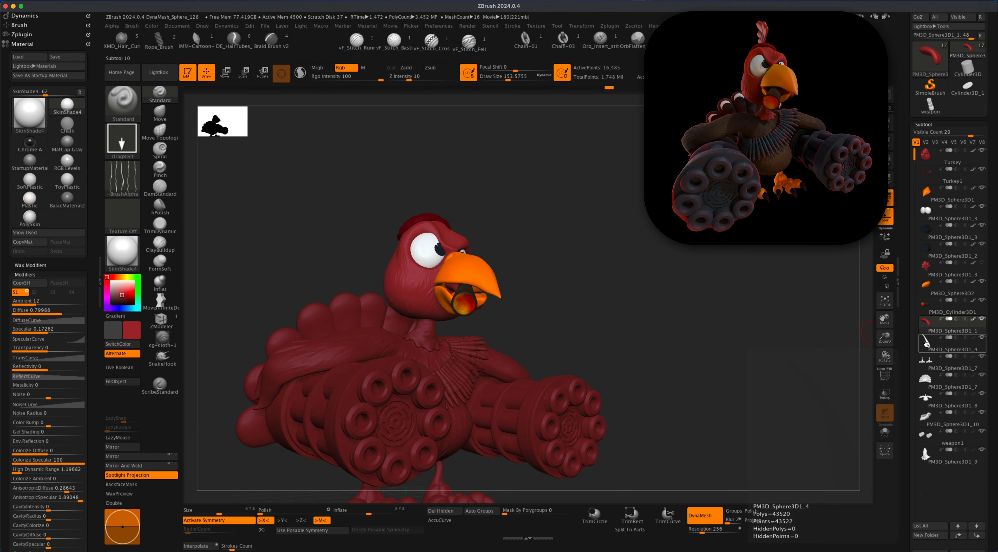
pyautogui.moveTo(619, 313); pyautogui.dragTo(542, 293)
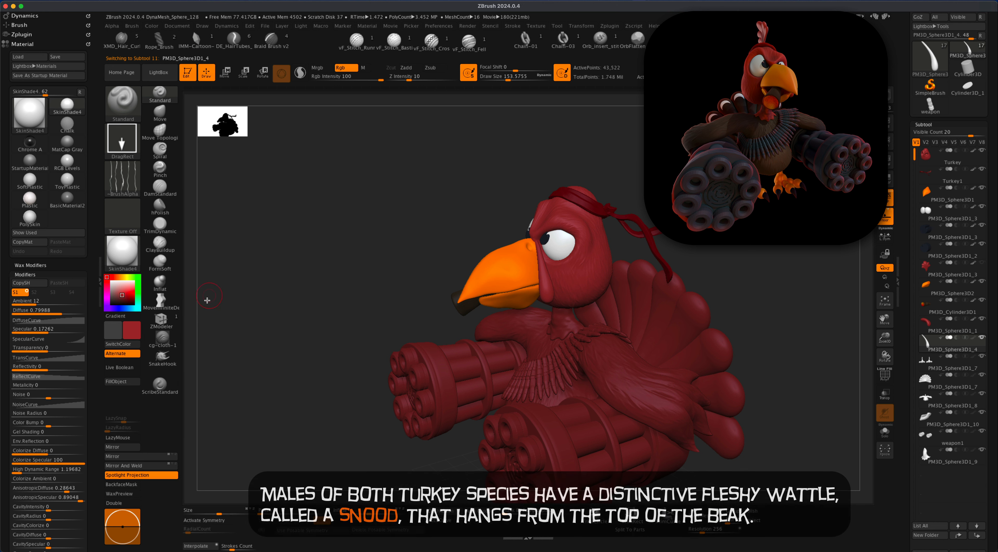
pyautogui.click(122, 382)
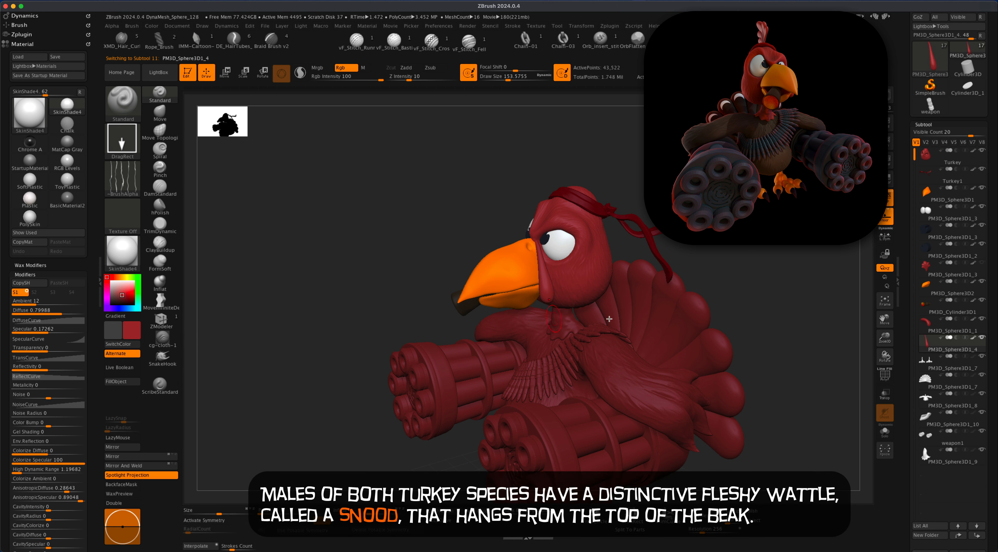
# Select the feet subtool PM3D_Sphere3D1_7, sample the beak's orange and fill the feet with it.
pyautogui.click(928, 361)
pyautogui.keyDown('alt'); pyautogui.moveTo(795, 342); pyautogui.dragTo(780, 314); pyautogui.keyUp('alt')
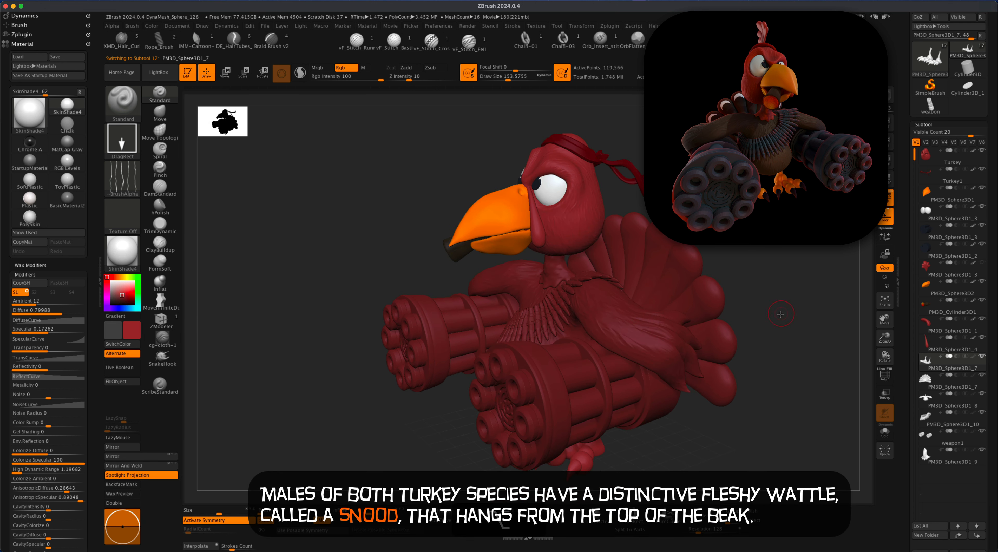
pyautogui.keyDown('alt'); pyautogui.moveTo(798, 391); pyautogui.dragTo(820, 388); pyautogui.keyUp('alt')
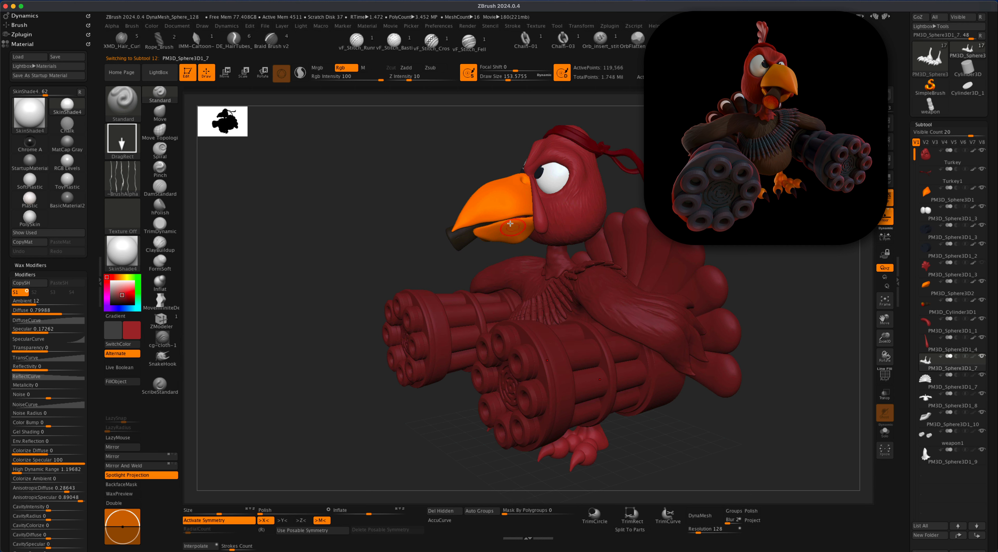
pyautogui.press('c')
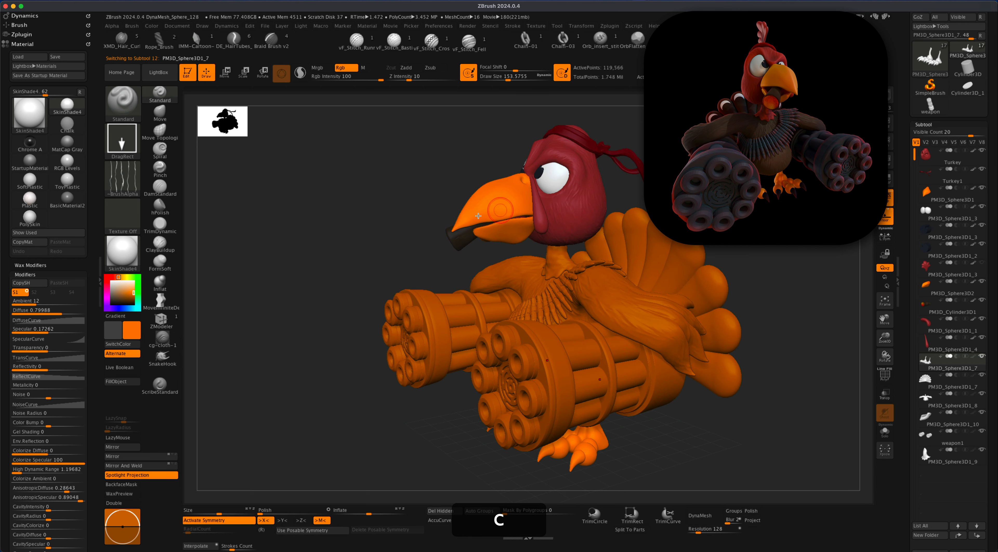
pyautogui.click(122, 382)
pyautogui.keyDown('alt'); pyautogui.moveTo(293, 417); pyautogui.dragTo(296, 412); pyautogui.keyUp('alt')
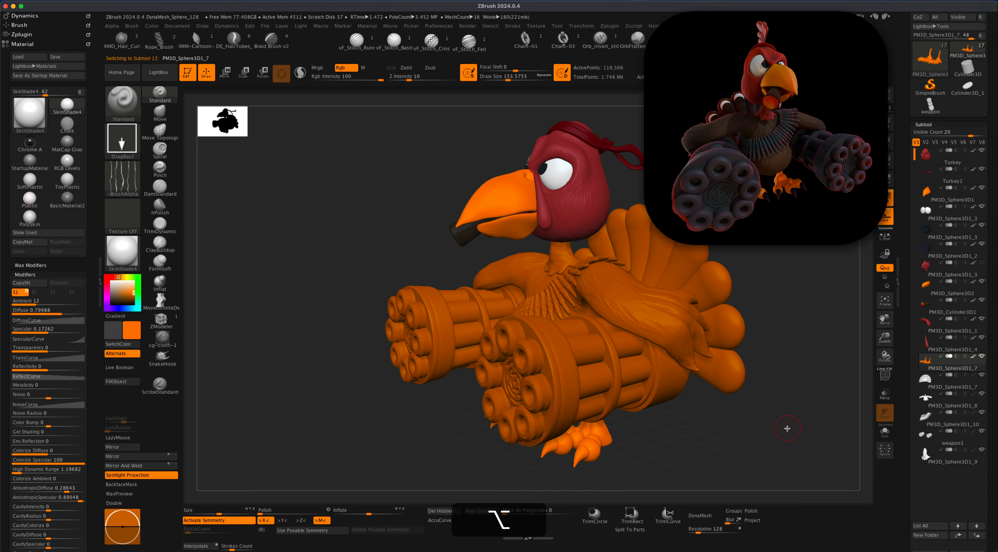
# Isolate the feet with Solo and turn on PolyFrame to display their polygroups.
pyautogui.moveTo(787, 428); pyautogui.dragTo(610, 418)
pyautogui.click(885, 431)
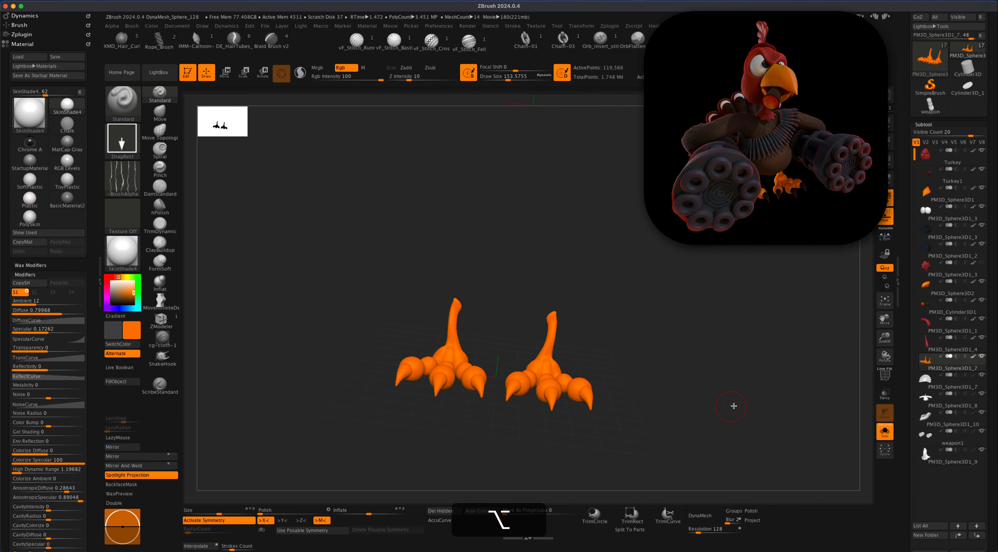
pyautogui.click(885, 374)
pyautogui.moveTo(748, 372); pyautogui.dragTo(699, 369)
pyautogui.press('super+shift')
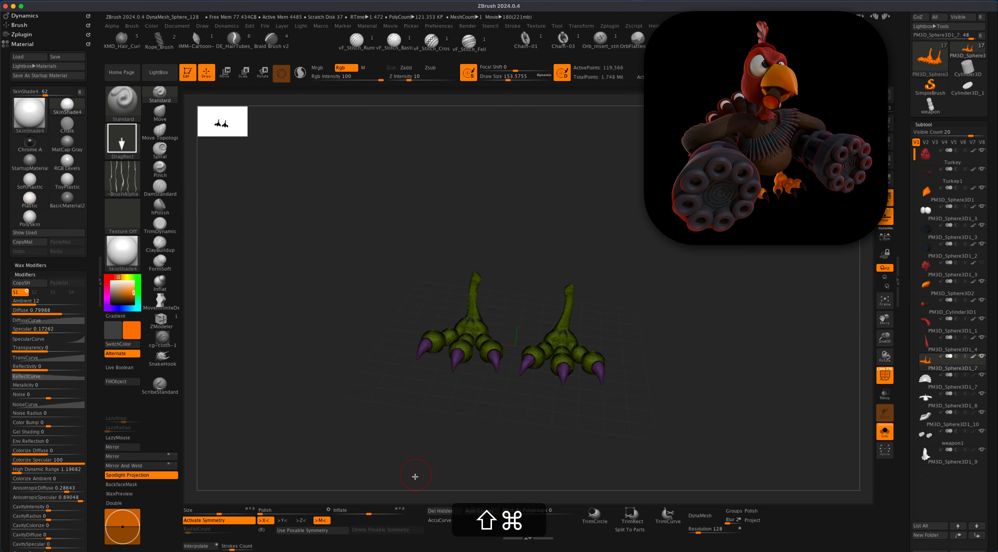
pyautogui.keyDown('alt'); pyautogui.moveTo(653, 361); pyautogui.dragTo(702, 337); pyautogui.keyUp('alt')
pyautogui.moveTo(699, 347); pyautogui.dragTo(668, 362)
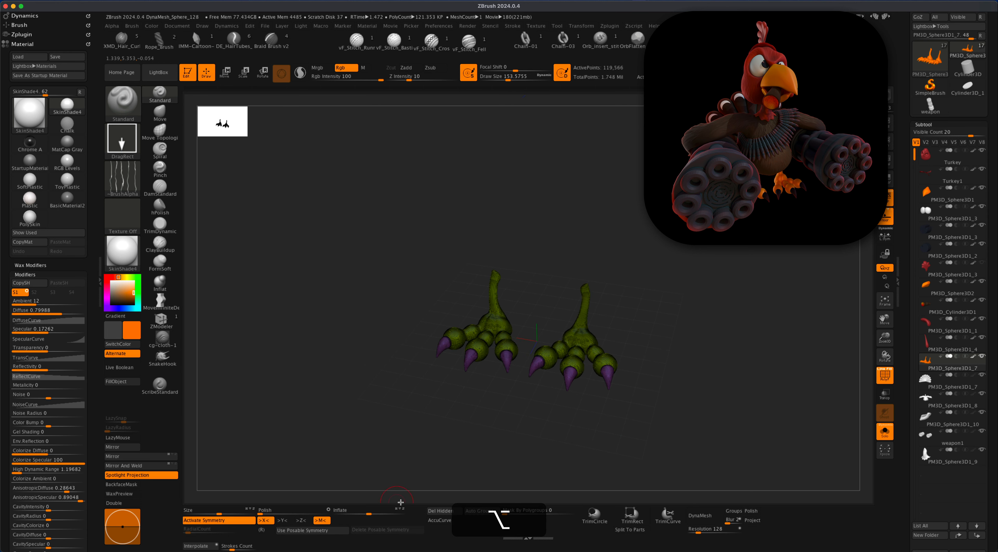
# Regroup the feet with Auto Groups, hide everything except the six claws and turn PolyFrame off.
pyautogui.click(484, 512)
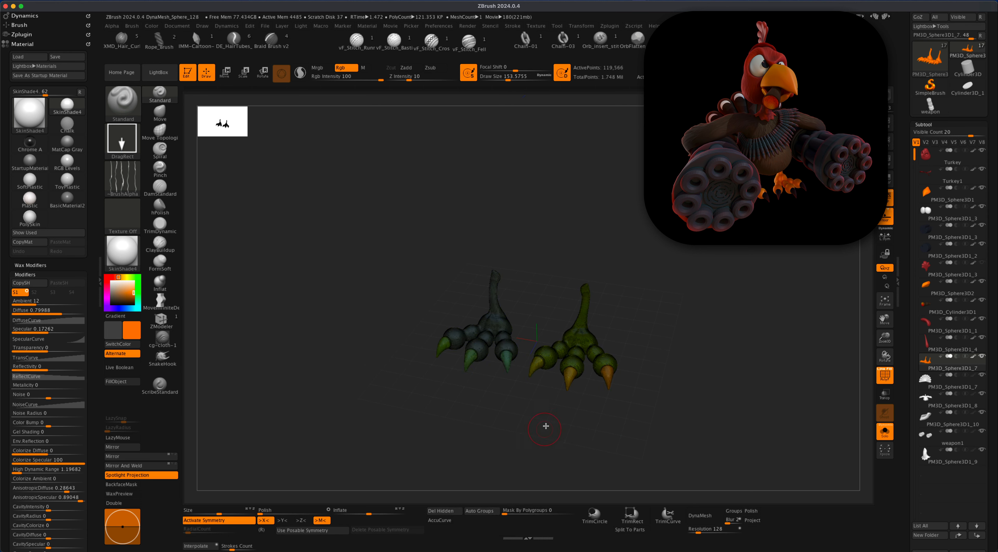
pyautogui.keyDown('ctrl'); pyautogui.keyDown('shift'); pyautogui.click(495, 322); pyautogui.keyUp('shift'); pyautogui.keyUp('ctrl')
pyautogui.keyDown('ctrl'); pyautogui.keyDown('shift'); pyautogui.click(495, 322); pyautogui.keyUp('shift'); pyautogui.keyUp('ctrl')
pyautogui.keyDown('ctrl'); pyautogui.keyDown('shift'); pyautogui.click(580, 340); pyautogui.keyUp('shift'); pyautogui.keyUp('ctrl')
pyautogui.hotkey('shift', 'f')
# Choose a dark navy blue and fill the isolated claws with it.
pyautogui.click(119, 309)
pyautogui.click(114, 301)
pyautogui.click(130, 386)
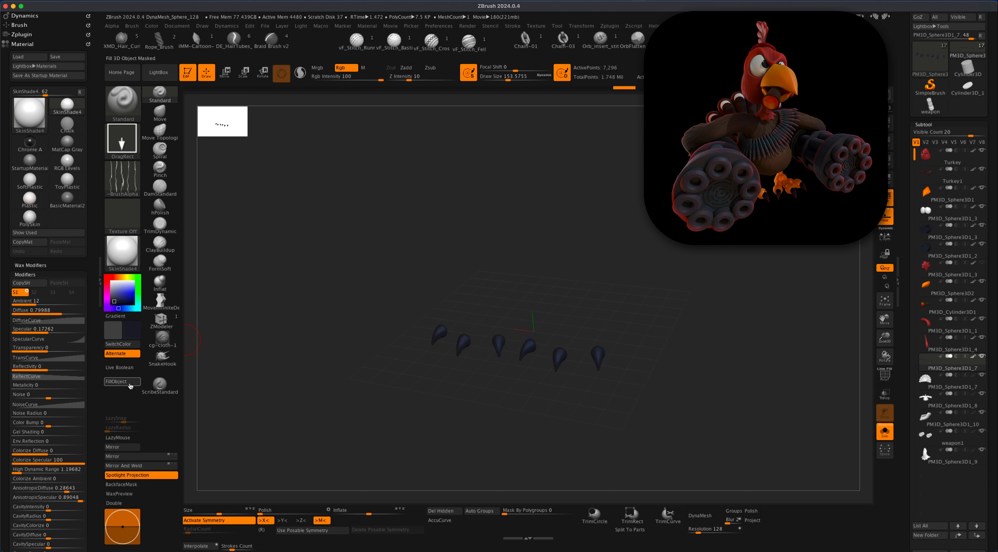
pyautogui.moveTo(455, 416)
pyautogui.mouseDown()
pyautogui.moveTo(449, 423)
pyautogui.moveTo(457, 422)
pyautogui.mouseUp()
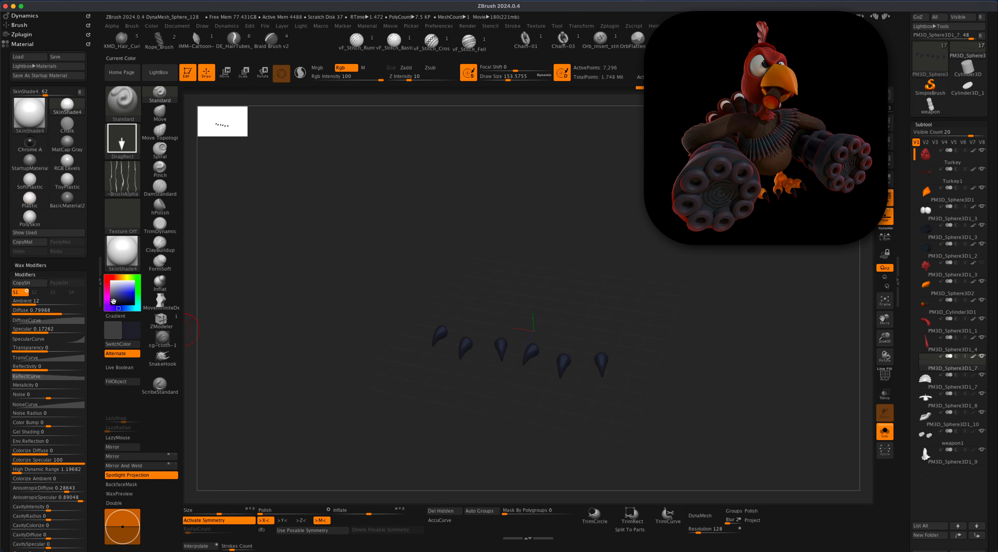
pyautogui.click(114, 385)
pyautogui.keyDown('alt'); pyautogui.moveTo(316, 400); pyautogui.dragTo(317, 399); pyautogui.keyUp('alt')
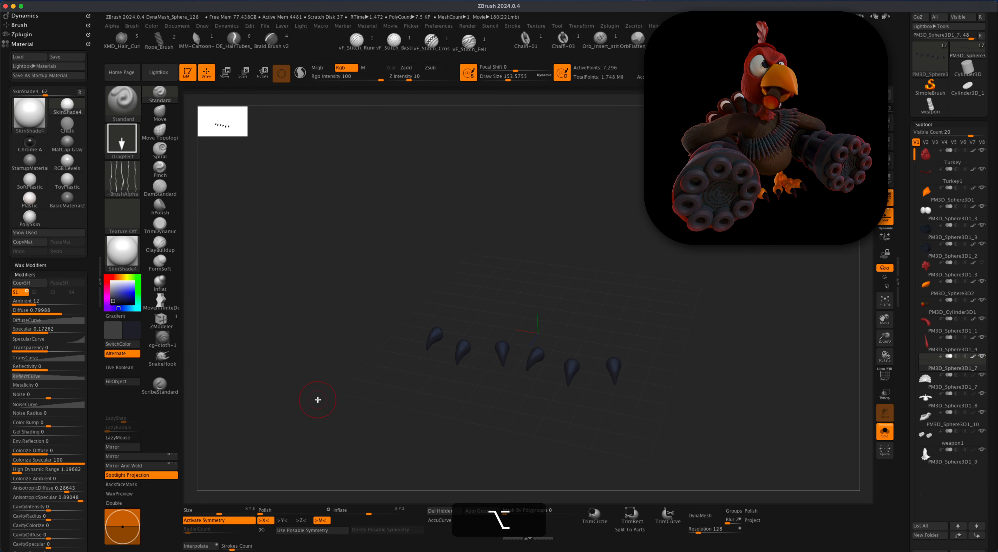
# Unhide the rest of the feet and turn off Solo to show the whole turkey.
pyautogui.keyDown('shift'); pyautogui.keyDown('super'); pyautogui.click(751, 367); pyautogui.keyUp('super'); pyautogui.keyUp('shift')
pyautogui.moveTo(751, 412); pyautogui.dragTo(715, 442)
pyautogui.click(885, 433)
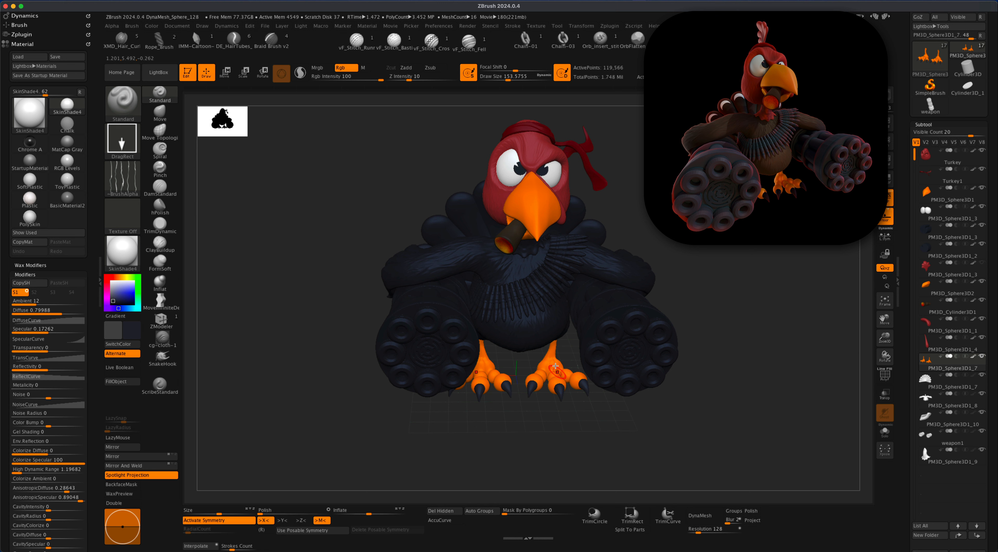
pyautogui.keyDown('alt'); pyautogui.moveTo(601, 421); pyautogui.dragTo(627, 435); pyautogui.keyUp('alt')
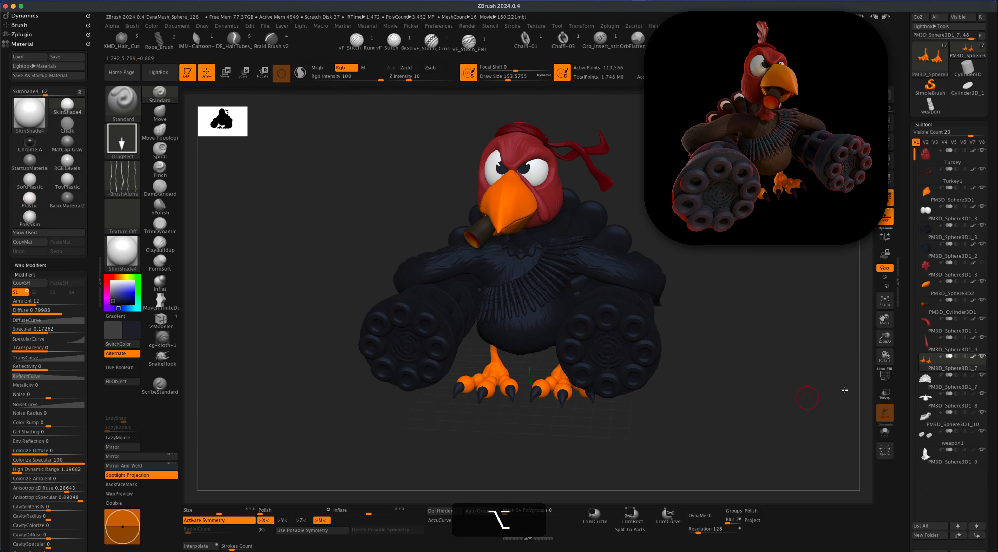
# Select the neck subtool PM3D_Sphere3D1_9, sample the head's red and fill the neck with it.
pyautogui.keyDown('alt'); pyautogui.click(524, 272); pyautogui.keyUp('alt')
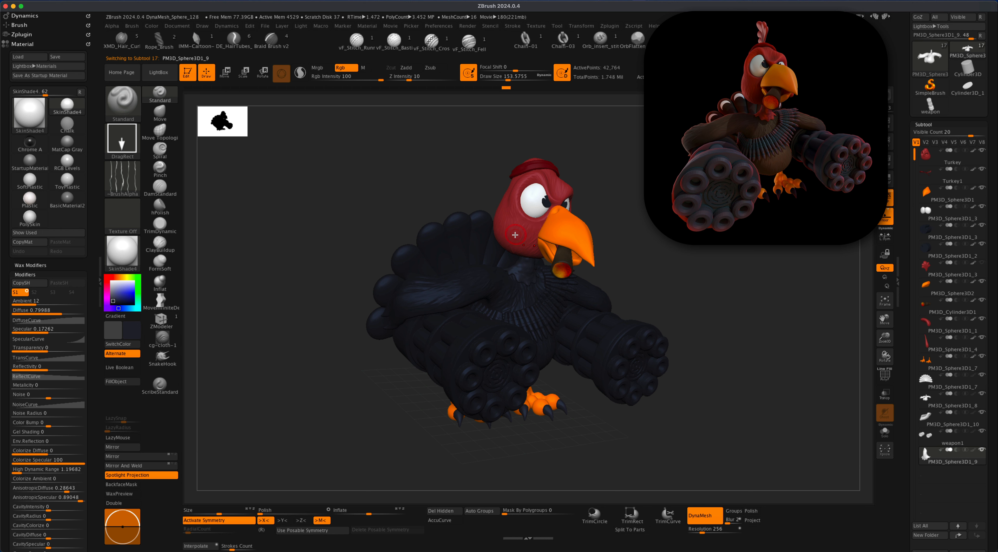
pyautogui.press('c')
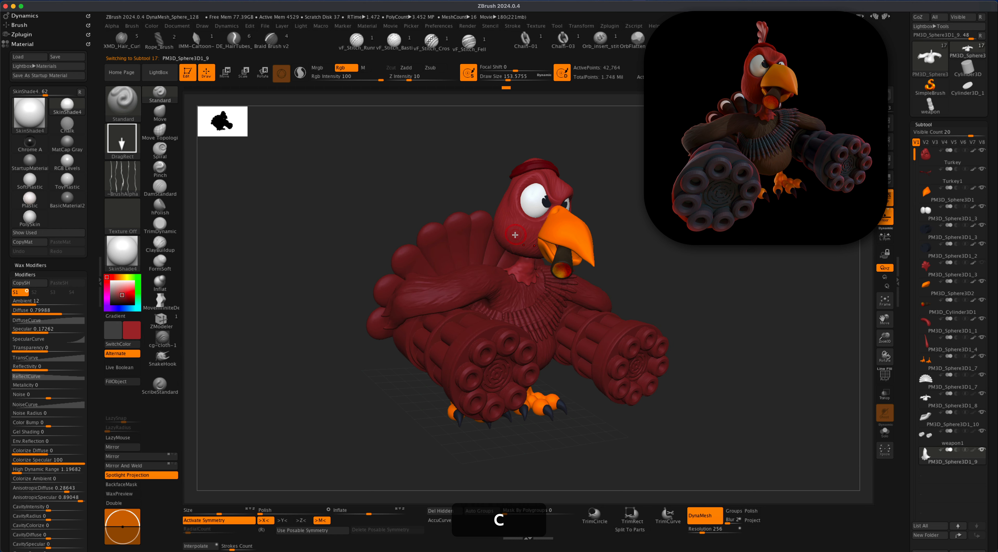
pyautogui.click(125, 382)
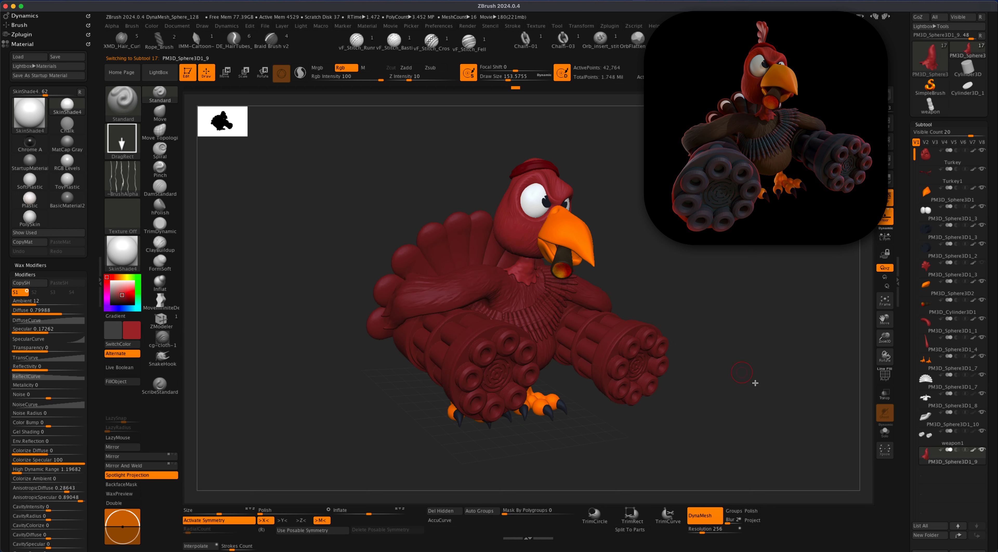
# Select the body subtool PM3D_Sphere3D1_8, choose a very dark brown and fill the body with it.
pyautogui.click(928, 401)
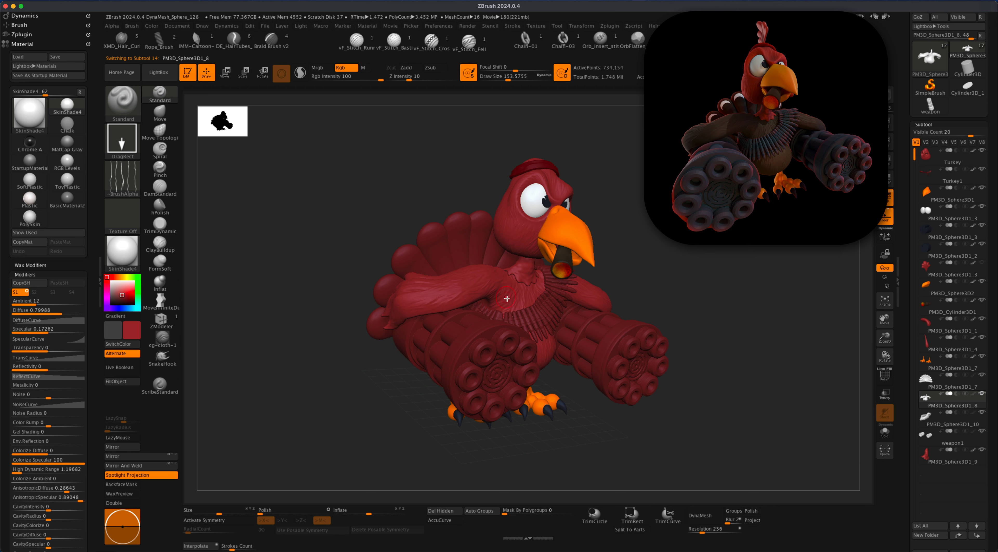
pyautogui.click(118, 300)
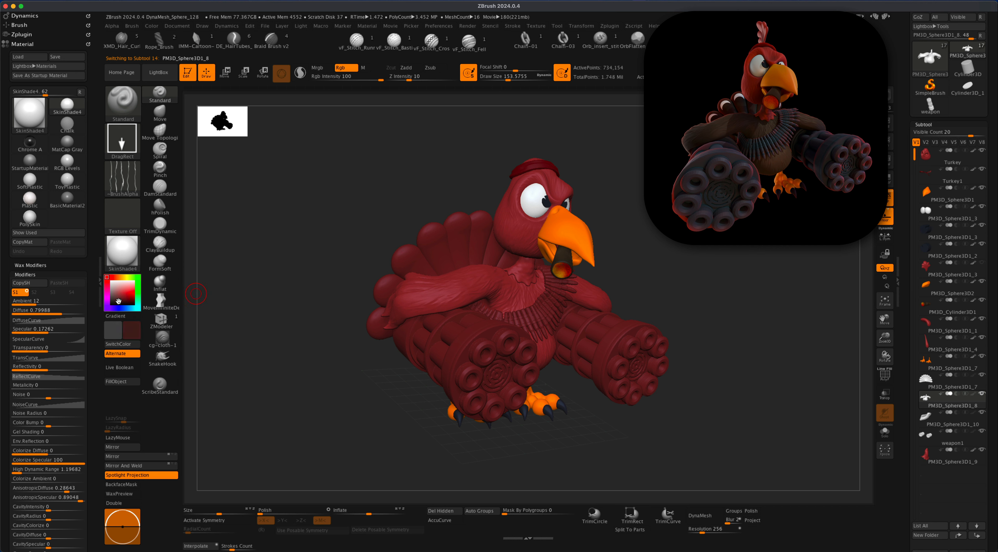
pyautogui.moveTo(111, 278); pyautogui.dragTo(119, 277)
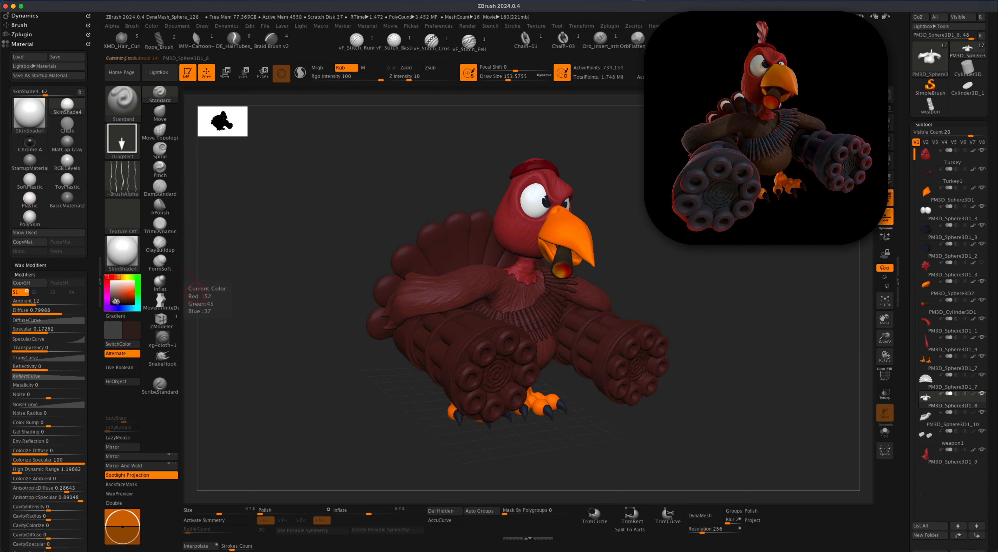
pyautogui.click(114, 300)
pyautogui.moveTo(364, 392); pyautogui.dragTo(368, 414)
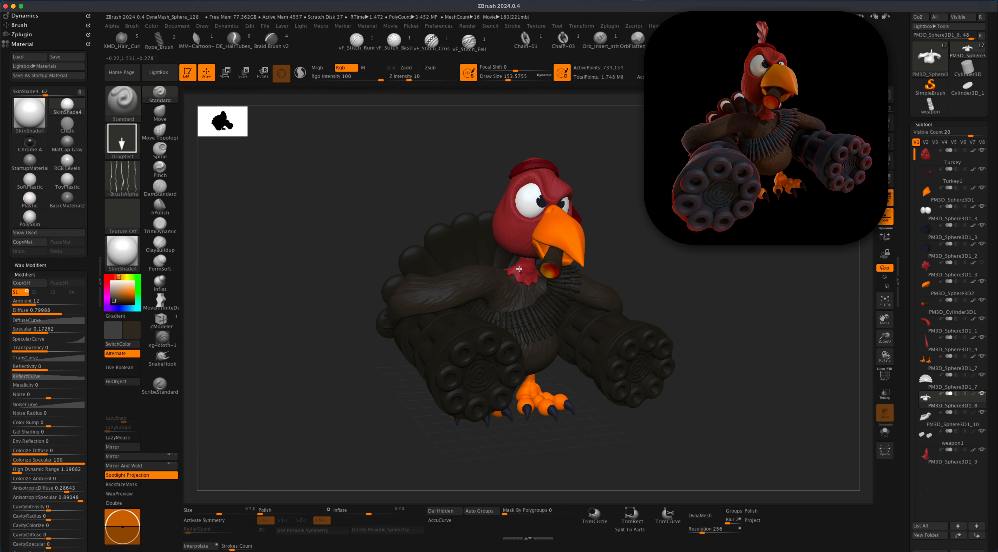
pyautogui.moveTo(673, 272); pyautogui.dragTo(573, 234)
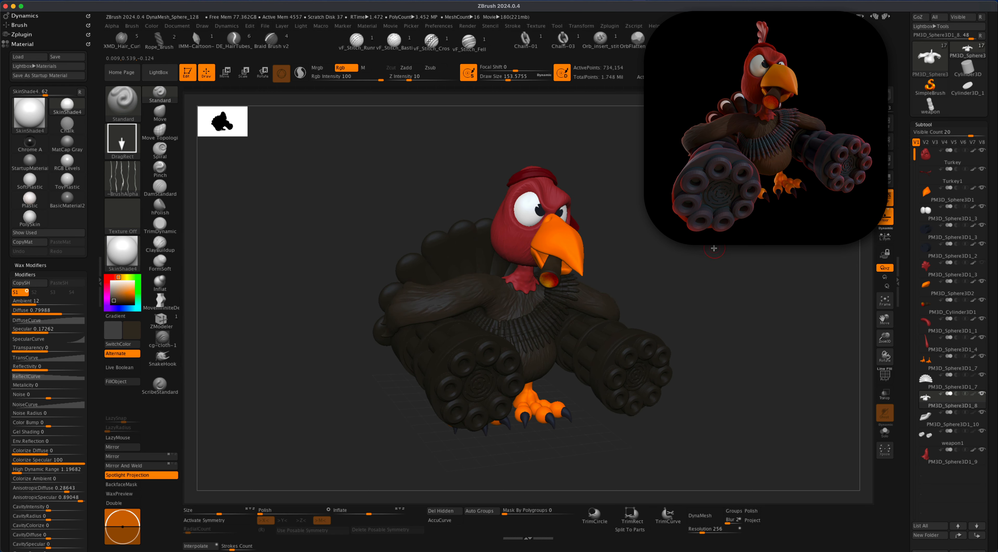
pyautogui.moveTo(700, 329); pyautogui.dragTo(678, 306)
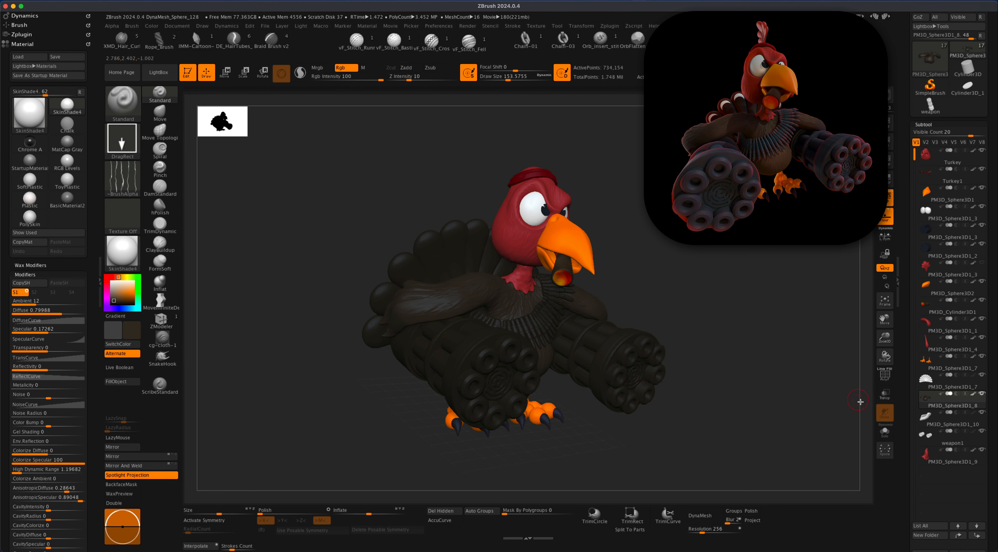
# Select the tail fan subtool PM3D_Sphere3D1_7 and fill it with the same dark brown.
pyautogui.click(926, 381)
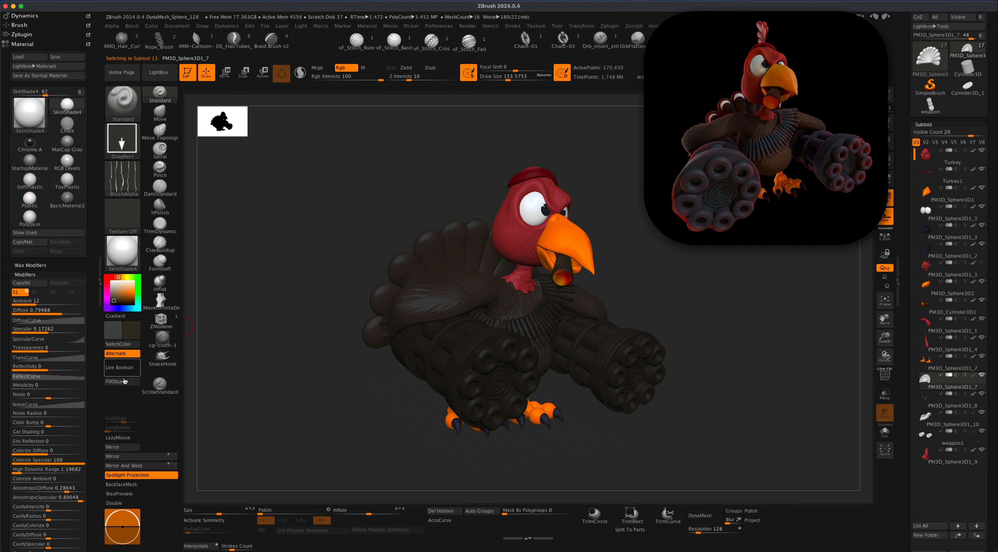
pyautogui.moveTo(273, 368); pyautogui.dragTo(256, 362)
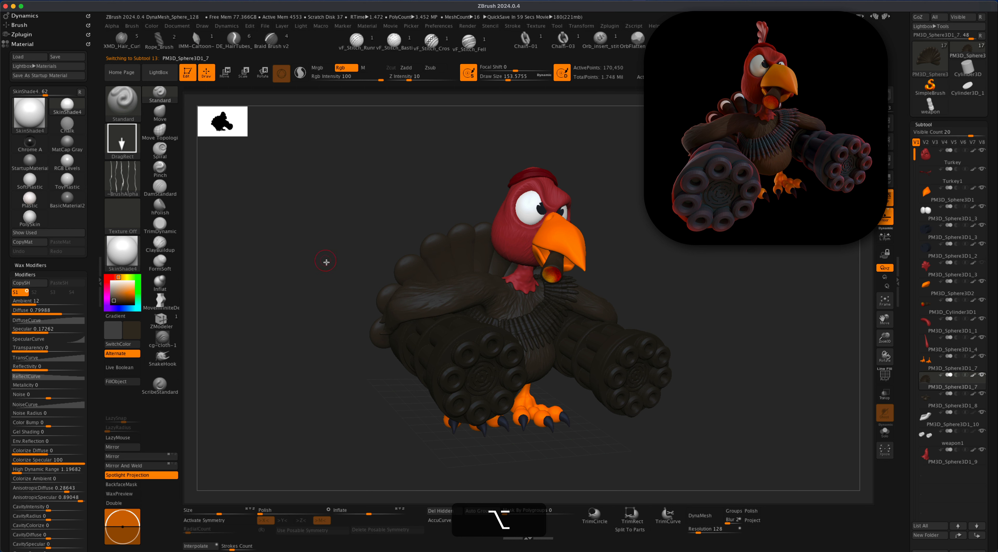
pyautogui.keyDown('alt'); pyautogui.moveTo(325, 262); pyautogui.dragTo(330, 269); pyautogui.keyUp('alt')
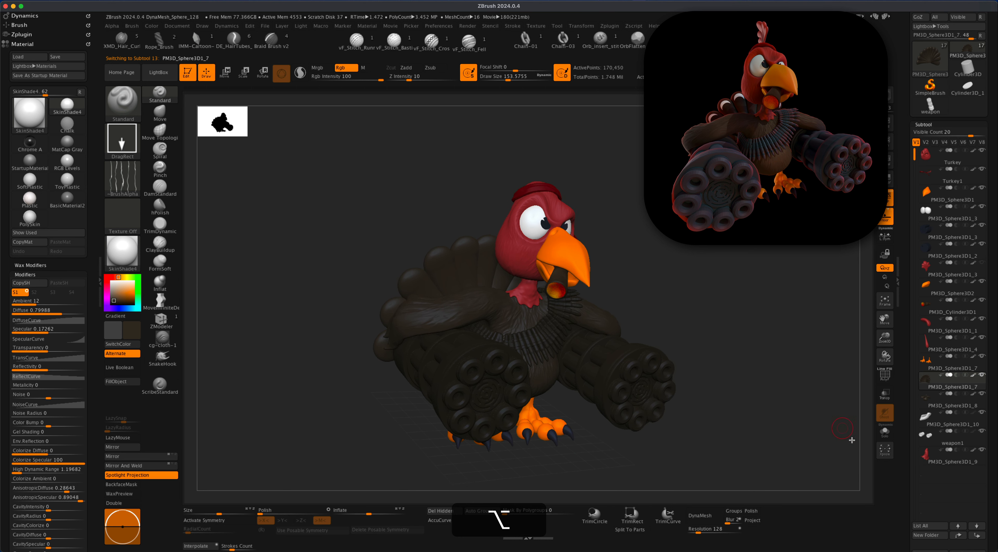
# Isolate the tail fan with Solo, view it straight from the front without perspective and choose white as the paint color.
pyautogui.click(885, 431)
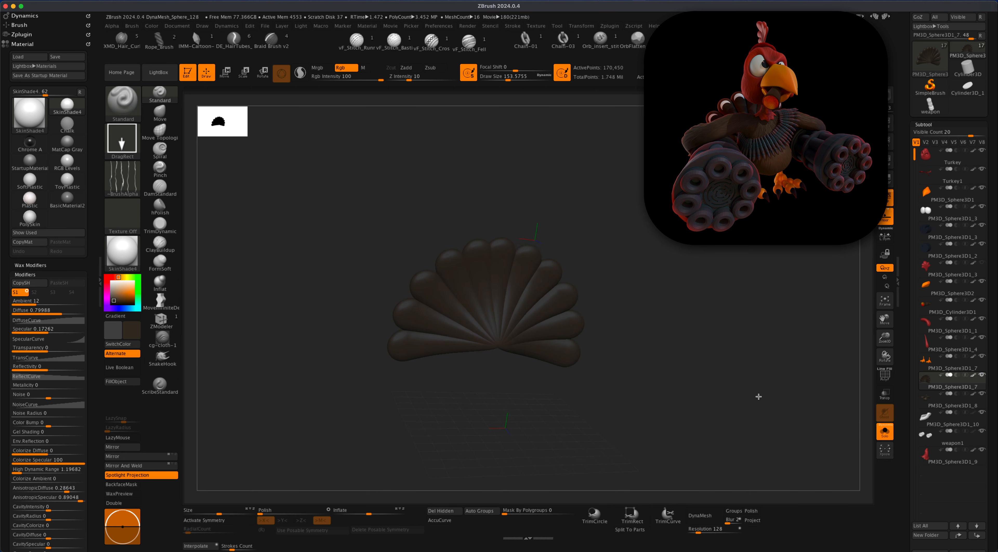
pyautogui.keyDown('shift'); pyautogui.moveTo(750, 380); pyautogui.dragTo(747, 377); pyautogui.keyUp('shift')
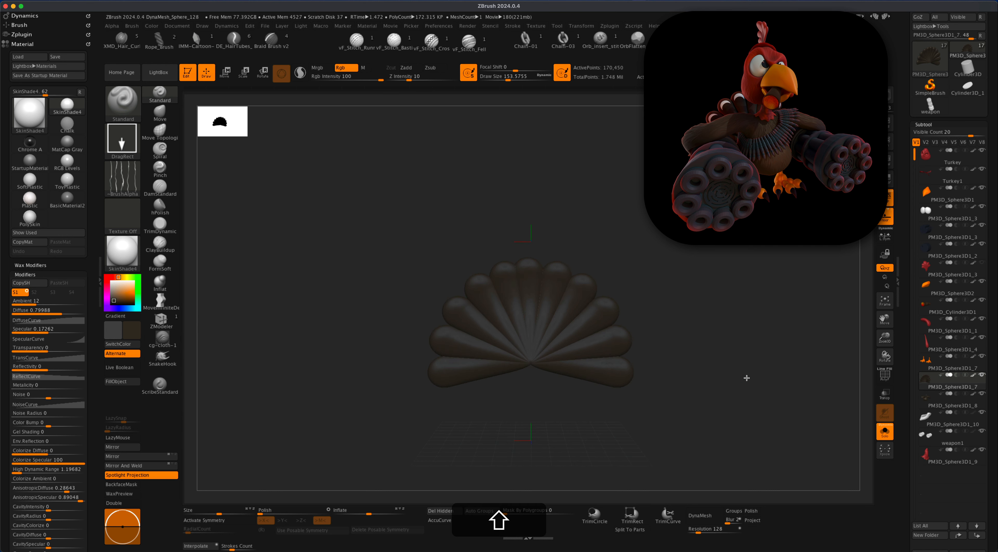
pyautogui.click(888, 198)
pyautogui.moveTo(745, 313); pyautogui.dragTo(721, 321)
pyautogui.keyDown('alt'); pyautogui.moveTo(550, 354); pyautogui.dragTo(422, 348); pyautogui.keyUp('alt')
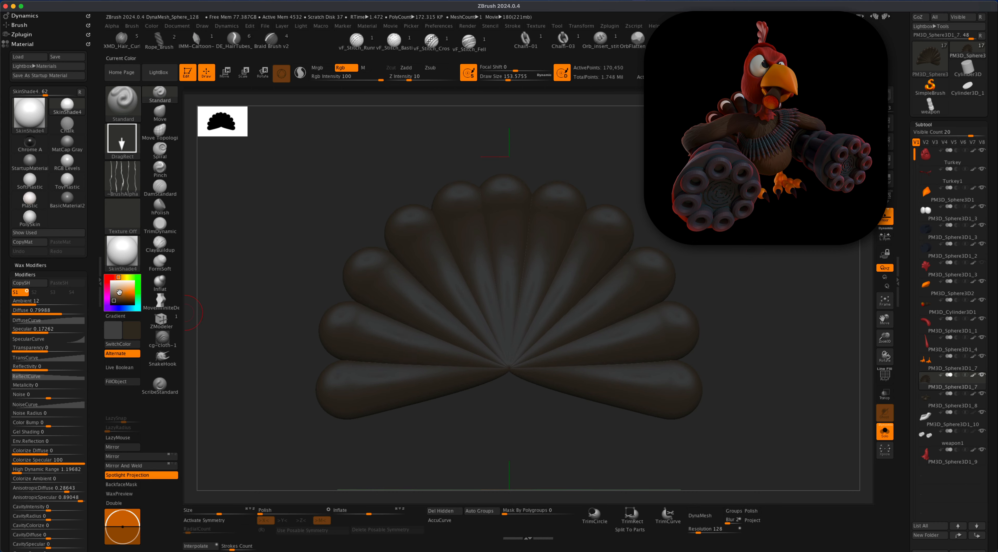
pyautogui.moveTo(113, 285); pyautogui.dragTo(105, 274)
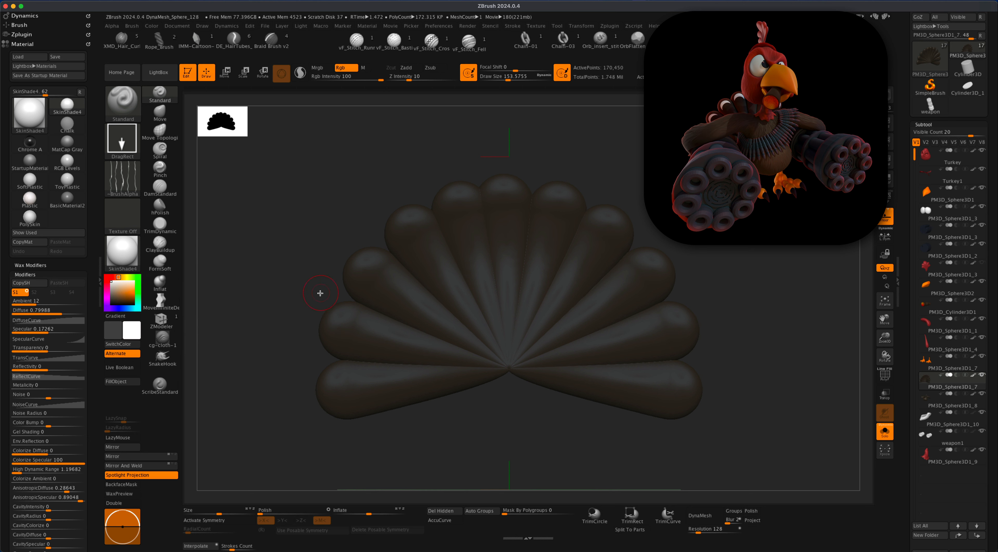
# Give the Standard brush the hard round Alpha 14 and the DragDot stroke.
pyautogui.click(122, 178)
pyautogui.moveTo(209, 185)
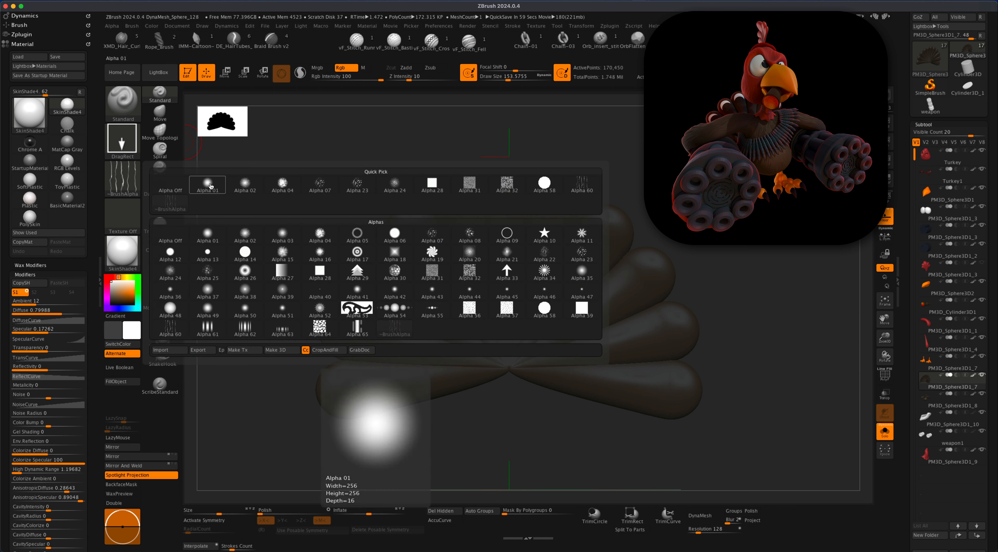
pyautogui.moveTo(244, 255)
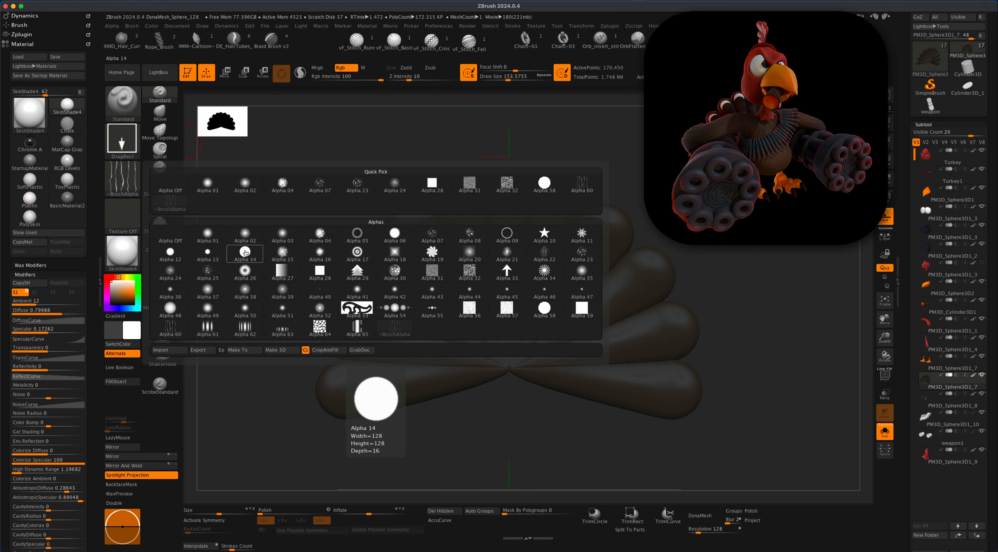
pyautogui.click(245, 253)
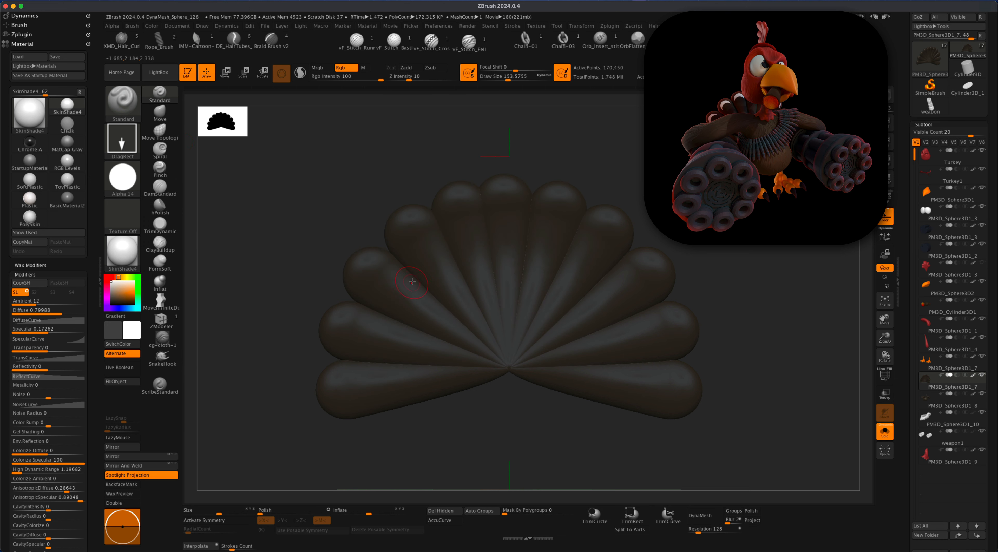
pyautogui.click(123, 140)
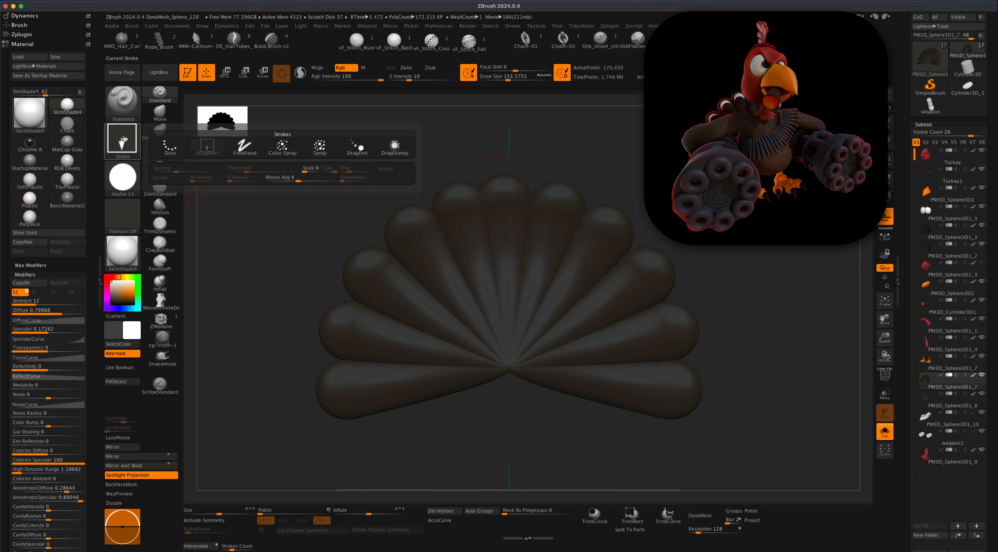
pyautogui.click(357, 147)
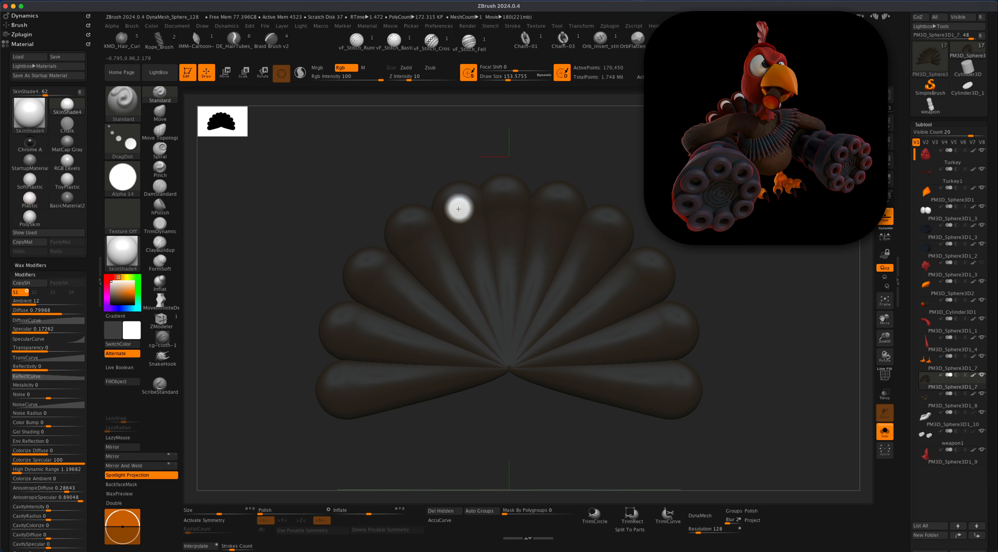
# Undo the test dots, set the brush's Focal Shift to -100 and Draw Size to about 257, and subdivide the tail fan once.
pyautogui.press('super+z')
pyautogui.moveTo(516, 69); pyautogui.dragTo(475, 70)
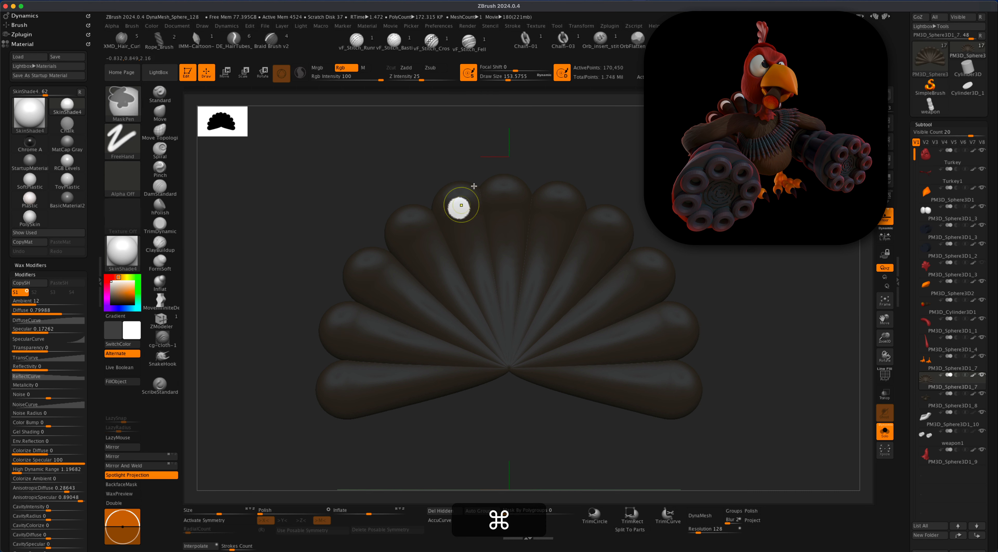
pyautogui.press('super+z')
pyautogui.moveTo(506, 79); pyautogui.dragTo(516, 80)
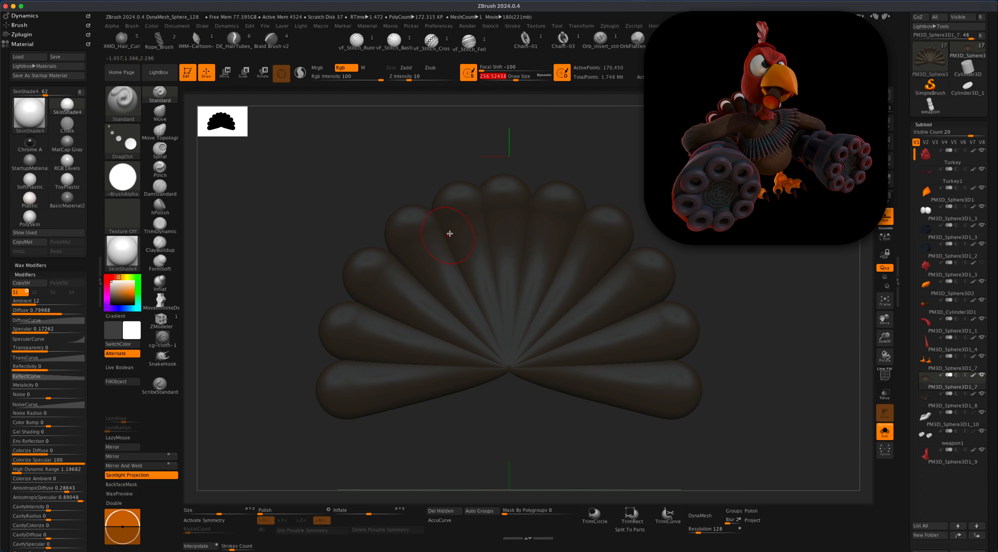
pyautogui.moveTo(461, 220); pyautogui.dragTo(459, 208)
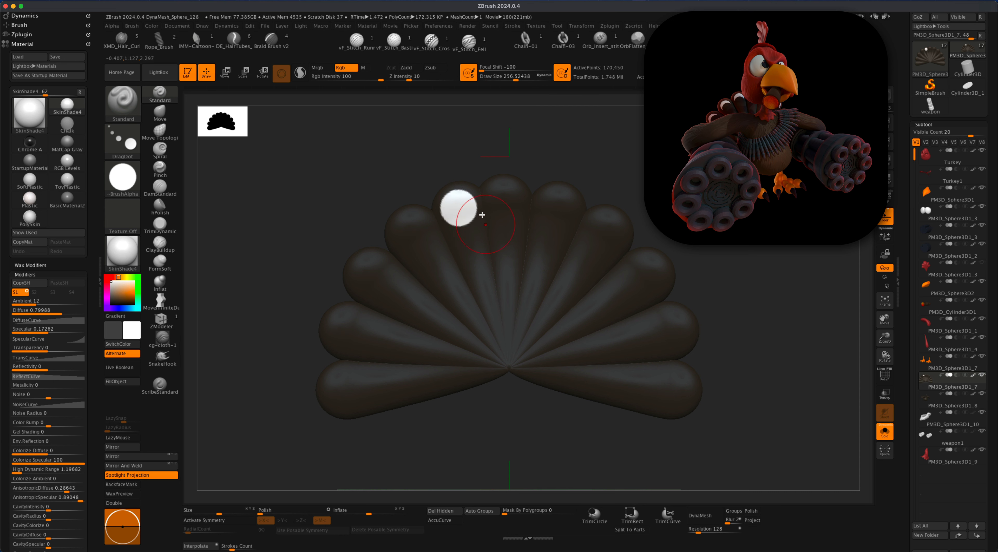
pyautogui.press('super+z')
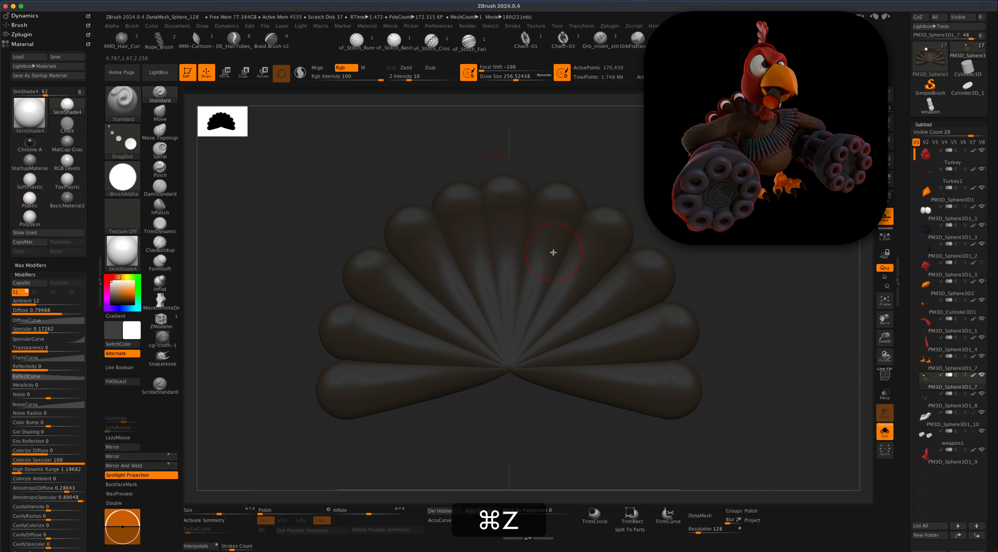
pyautogui.press('super+d')
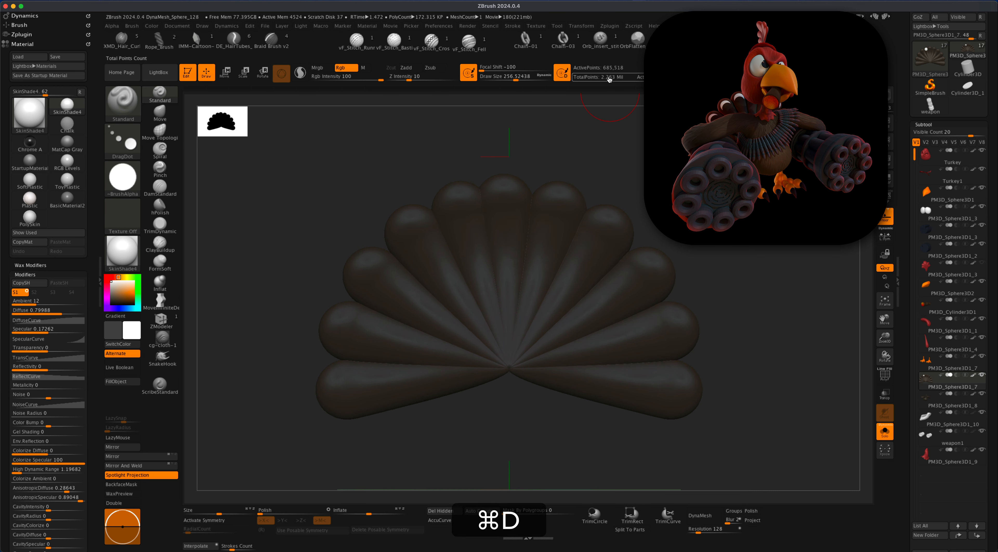
pyautogui.moveTo(461, 222); pyautogui.dragTo(458, 208)
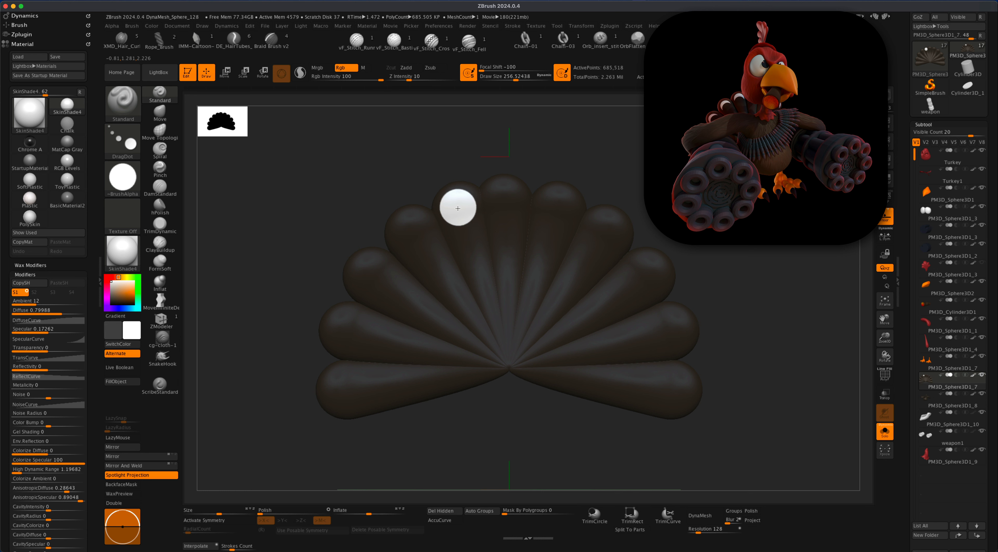
pyautogui.moveTo(458, 209); pyautogui.dragTo(458, 209)
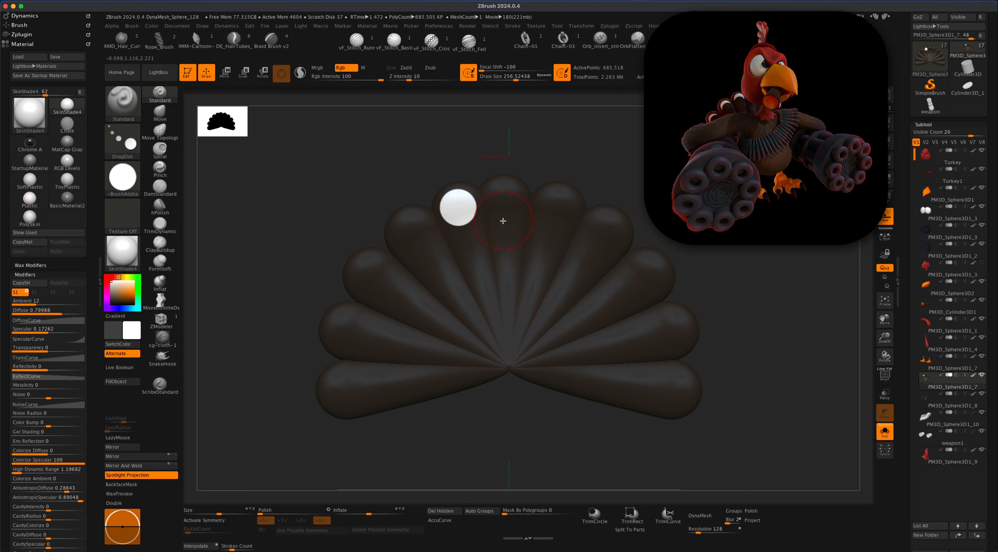
pyautogui.moveTo(504, 218)
pyautogui.mouseDown()
pyautogui.moveTo(503, 202)
pyautogui.moveTo(557, 211)
pyautogui.mouseUp()
pyautogui.moveTo(602, 244); pyautogui.dragTo(604, 234)
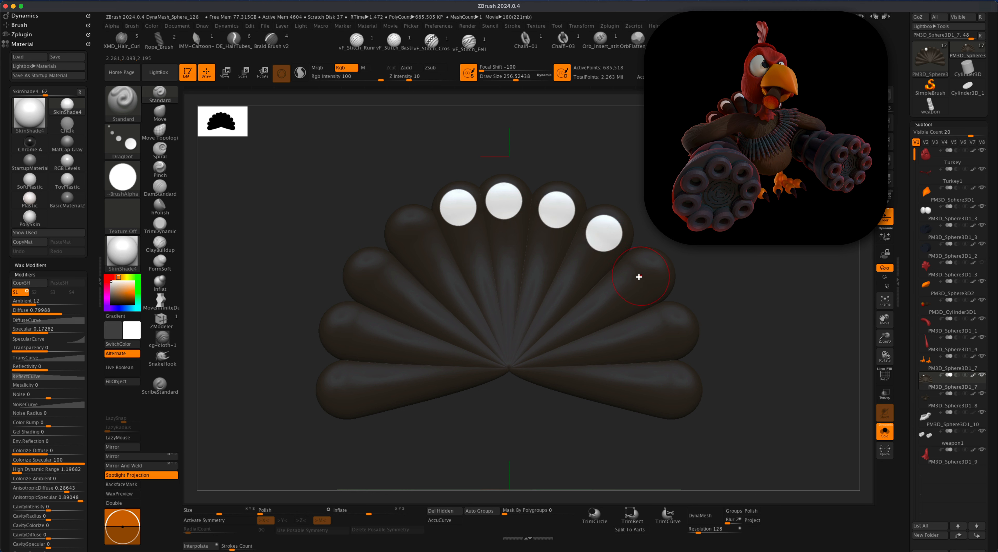
pyautogui.press('super+z')
pyautogui.press('super+z')
pyautogui.press('super+z')
pyautogui.press('super+z')
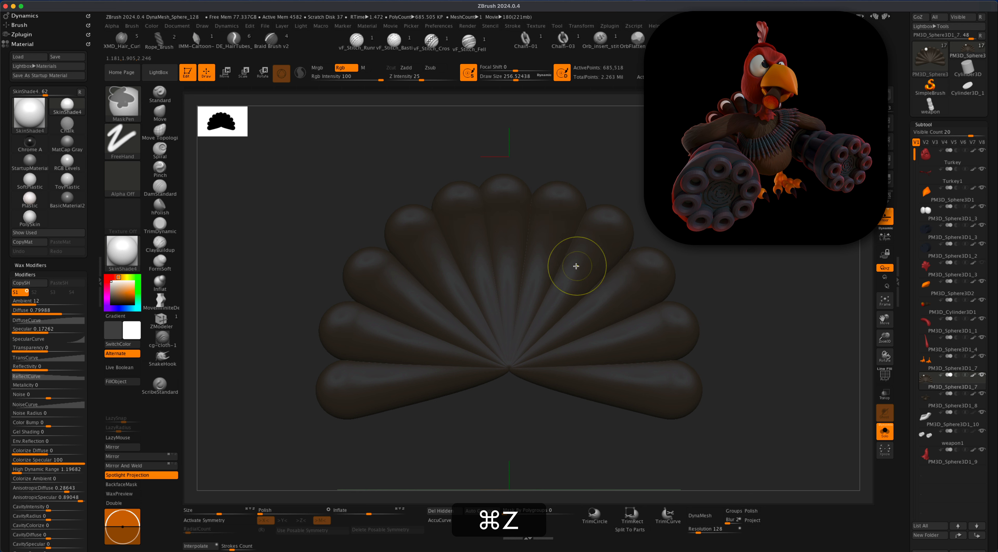
# Stamp a white dot on the middle feather's tip and, with X symmetry on, on the tips of all the other tail feathers.
pyautogui.moveTo(504, 201); pyautogui.dragTo(505, 199)
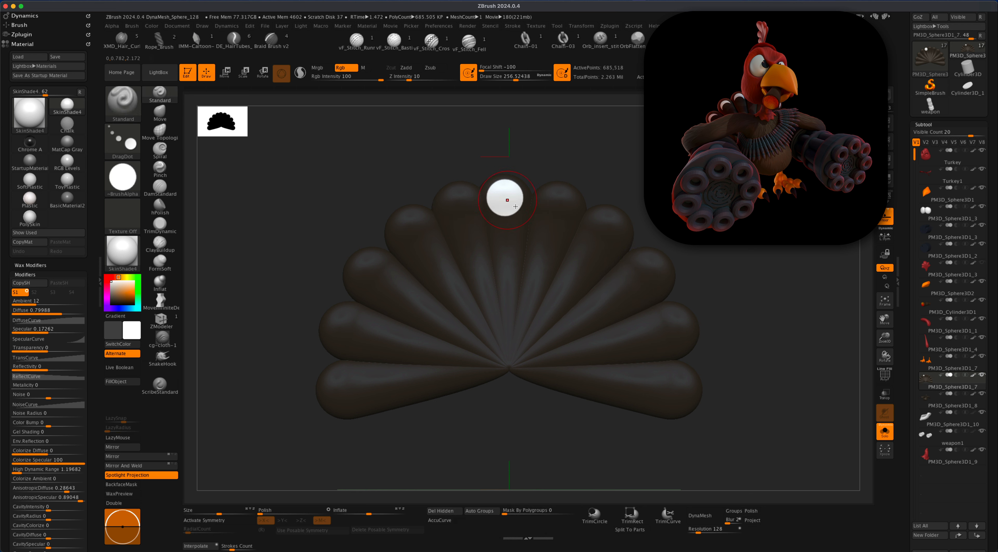
pyautogui.press('x')
pyautogui.moveTo(561, 216); pyautogui.dragTo(606, 230)
pyautogui.moveTo(643, 268); pyautogui.dragTo(648, 275)
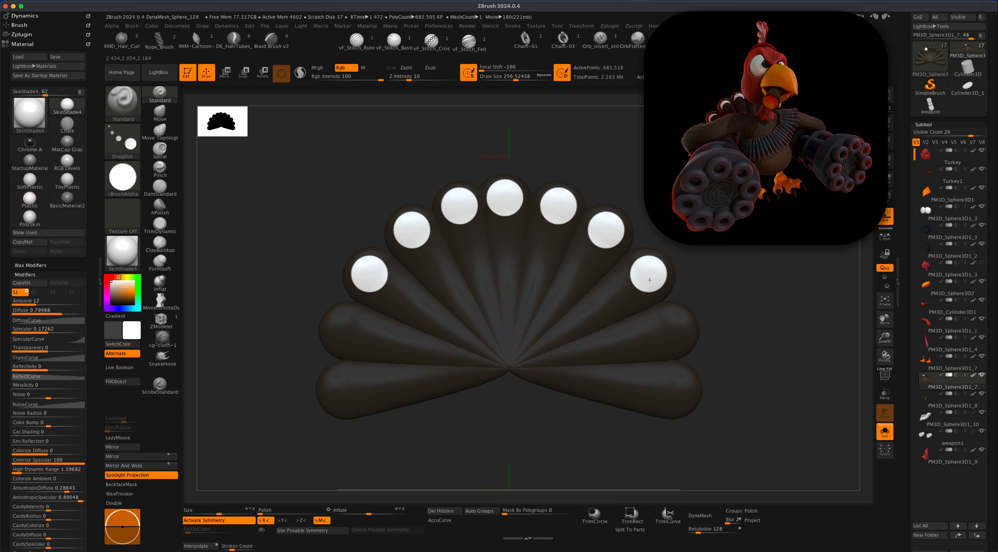
pyautogui.moveTo(671, 326); pyautogui.dragTo(675, 329)
pyautogui.moveTo(669, 377); pyautogui.dragTo(677, 389)
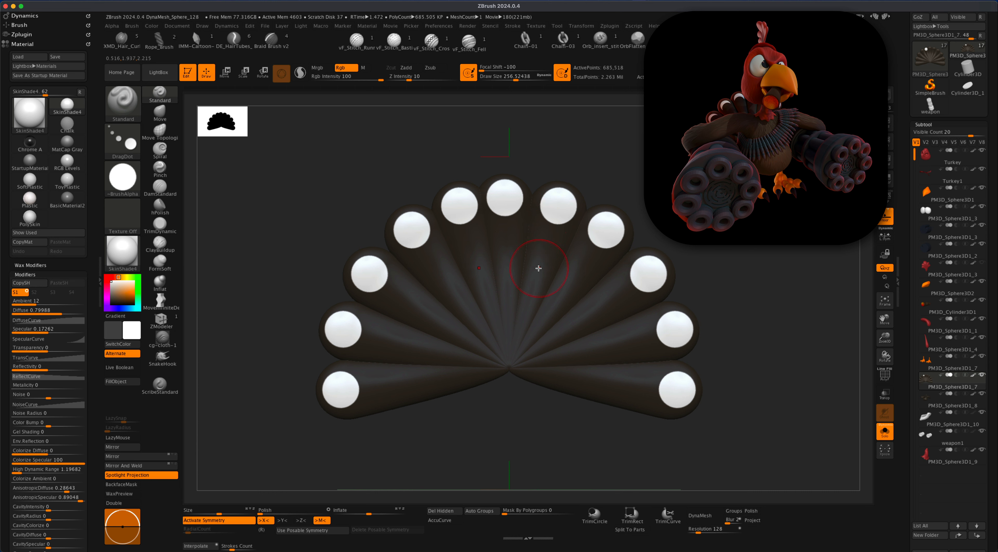
# Sample the feathers' dark brown and stamp it slightly lower over the three uppermost white dots to leave crescents, with symmetry off for the middle one.
pyautogui.press('c')
pyautogui.moveTo(545, 238); pyautogui.dragTo(505, 212)
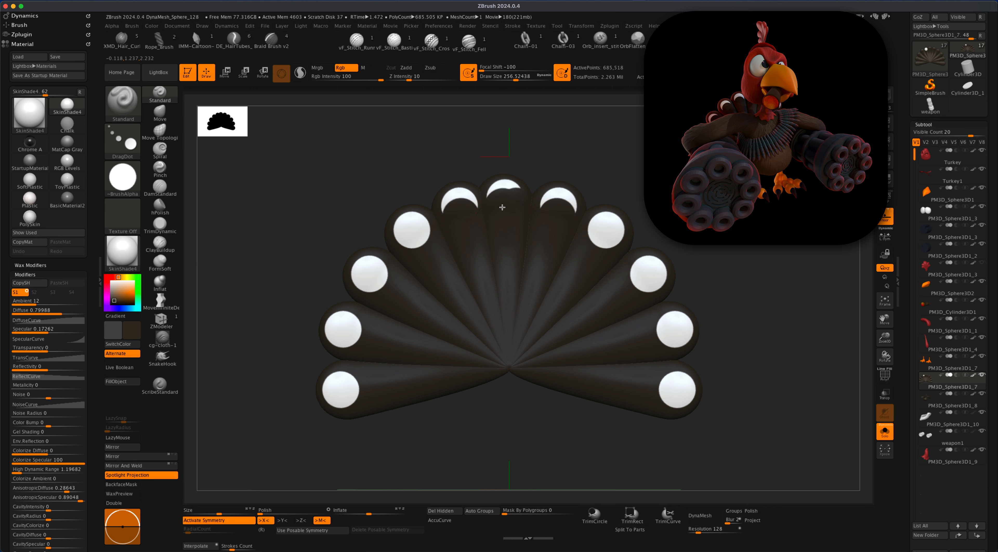
pyautogui.press('super+z')
pyautogui.press('x')
pyautogui.moveTo(505, 223); pyautogui.dragTo(504, 207)
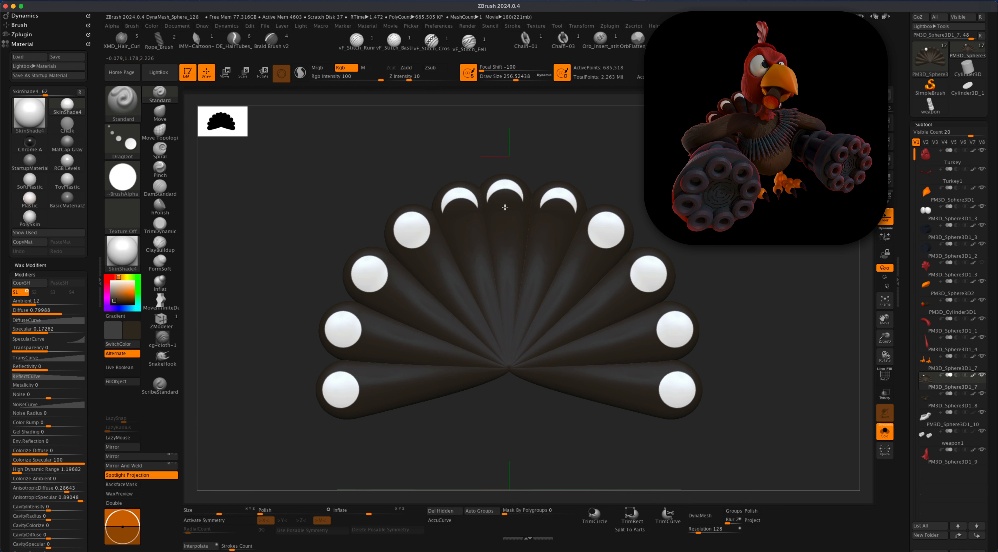
# With X symmetry on, stamp the dark brown over the remaining four pairs of white dots to leave outward-facing crescents.
pyautogui.press('x')
pyautogui.moveTo(599, 244); pyautogui.dragTo(600, 238)
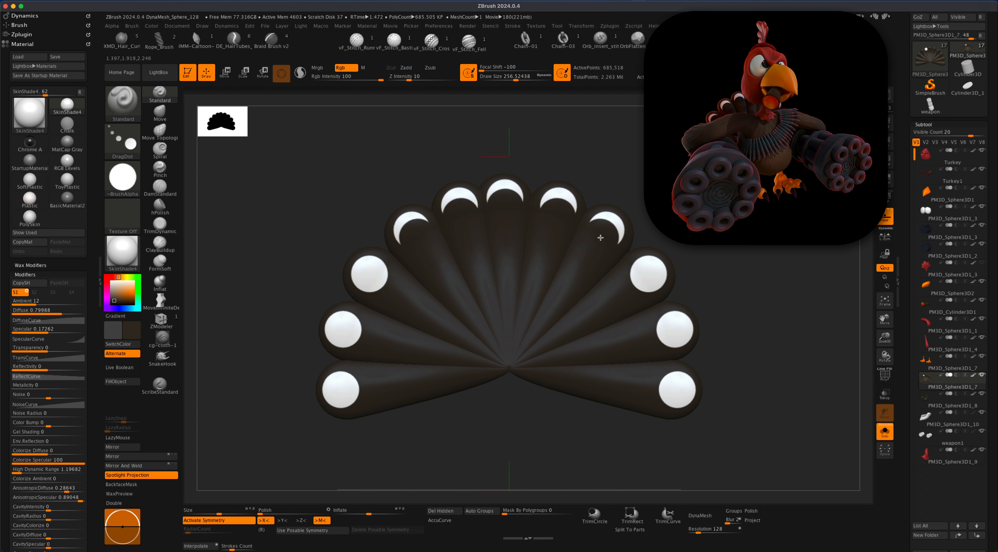
pyautogui.moveTo(636, 264); pyautogui.dragTo(642, 279)
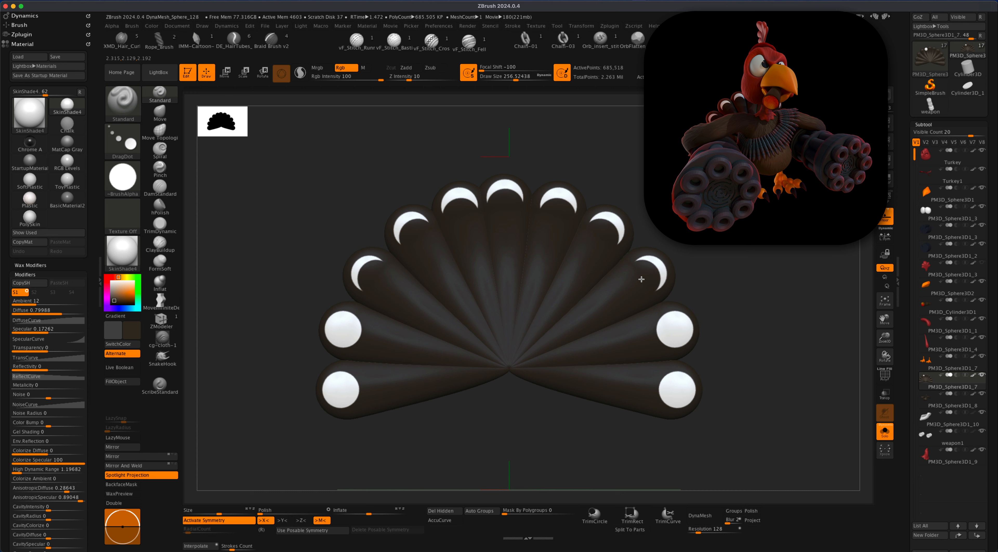
pyautogui.moveTo(655, 330); pyautogui.dragTo(666, 331)
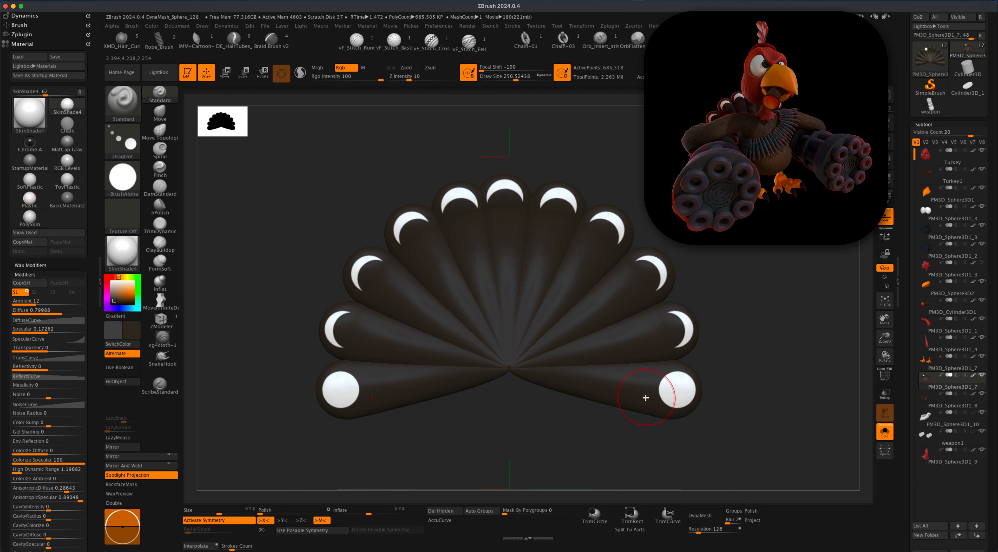
pyautogui.moveTo(646, 398); pyautogui.dragTo(668, 390)
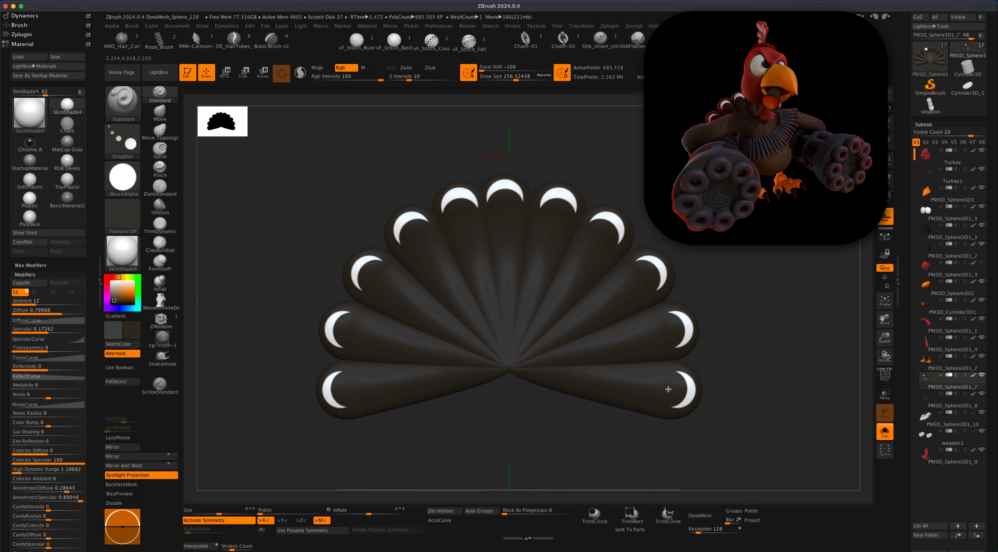
# Sample the feathers' brown and set the brush to Focal Shift 0 with the Dots stroke and the soft Alpha 01.
pyautogui.keyDown('alt'); pyautogui.moveTo(755, 359); pyautogui.dragTo(720, 307); pyautogui.keyUp('alt')
pyautogui.keyDown('alt'); pyautogui.moveTo(533, 403); pyautogui.dragTo(533, 421); pyautogui.keyUp('alt')
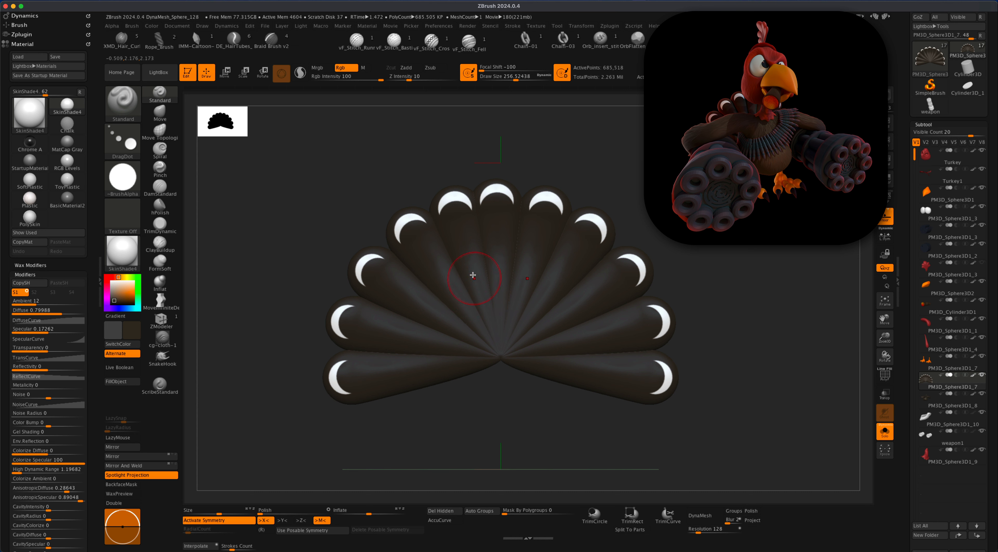
pyautogui.press('c')
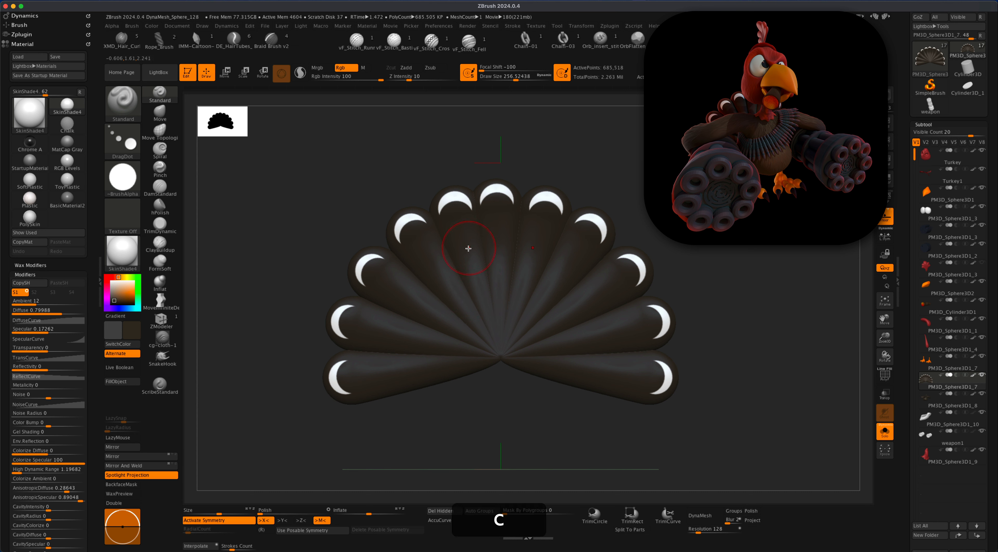
pyautogui.moveTo(483, 70); pyautogui.dragTo(508, 70)
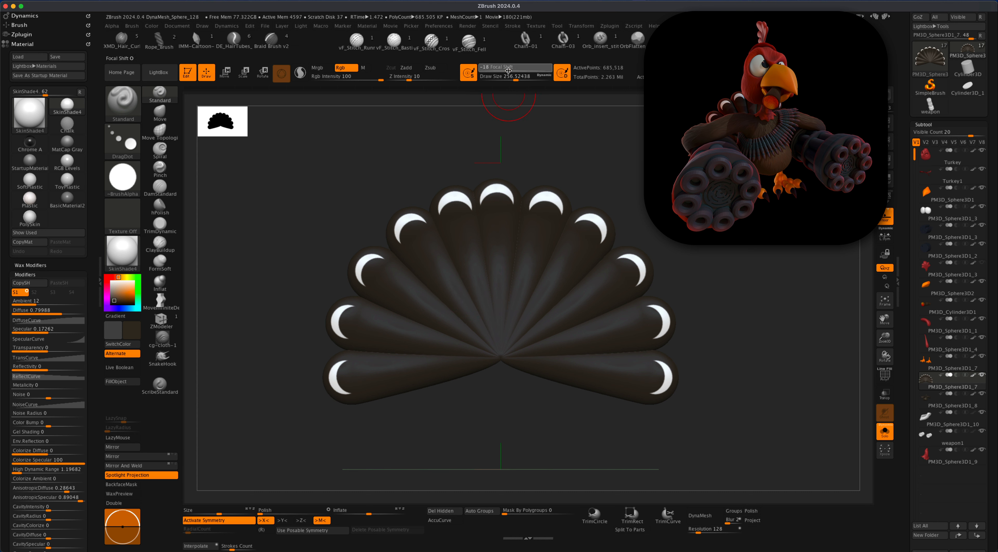
pyautogui.click(515, 70)
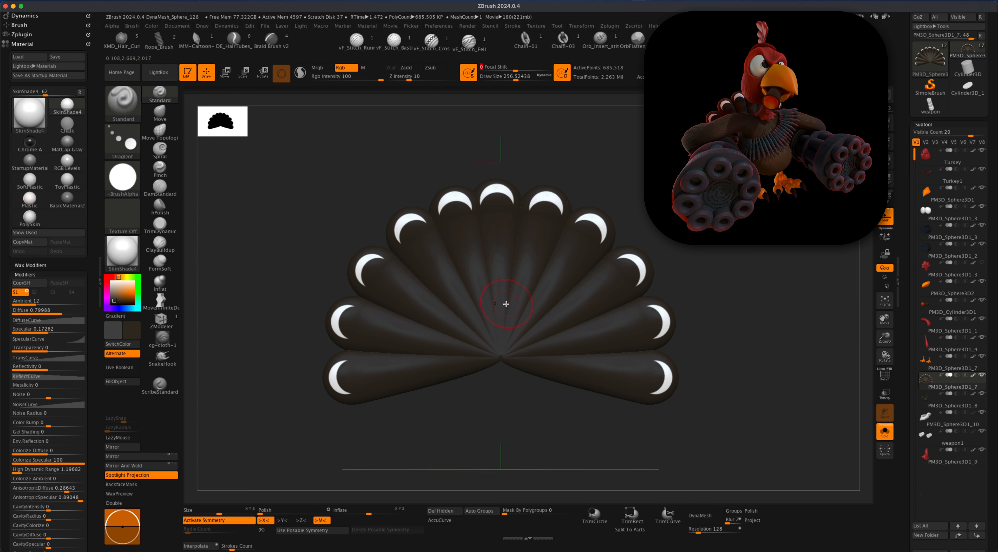
pyautogui.click(132, 145)
pyautogui.click(167, 152)
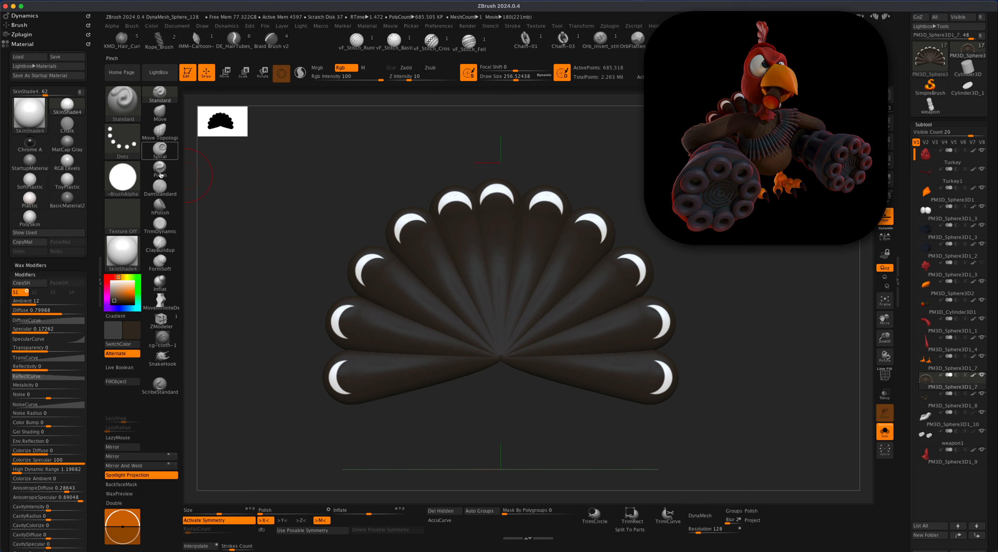
pyautogui.click(122, 178)
pyautogui.click(208, 191)
# Choose a slightly lighter brown, raise the Draw Size to 1000 and undo the test strokes at the base of the tail fan.
pyautogui.press('s')
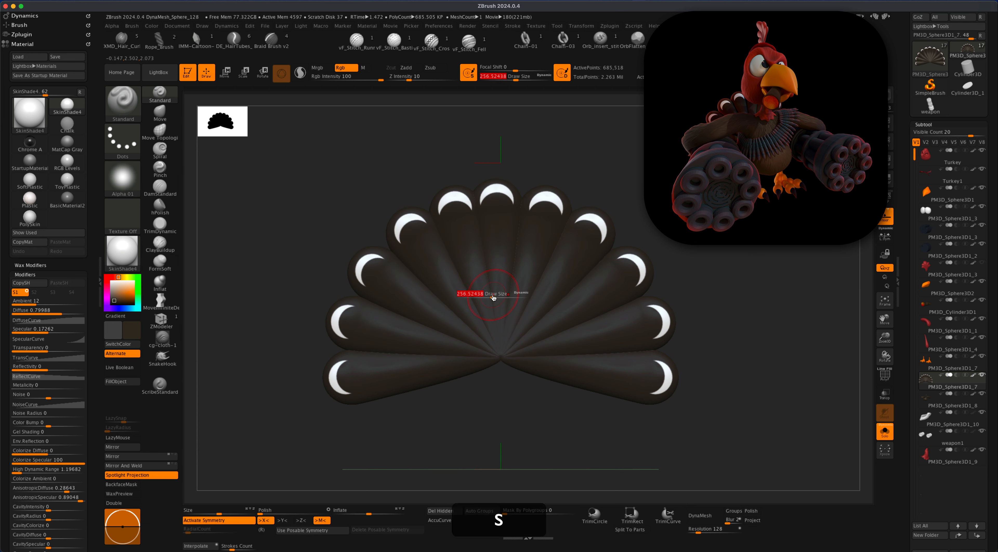
pyautogui.moveTo(493, 296); pyautogui.dragTo(515, 299)
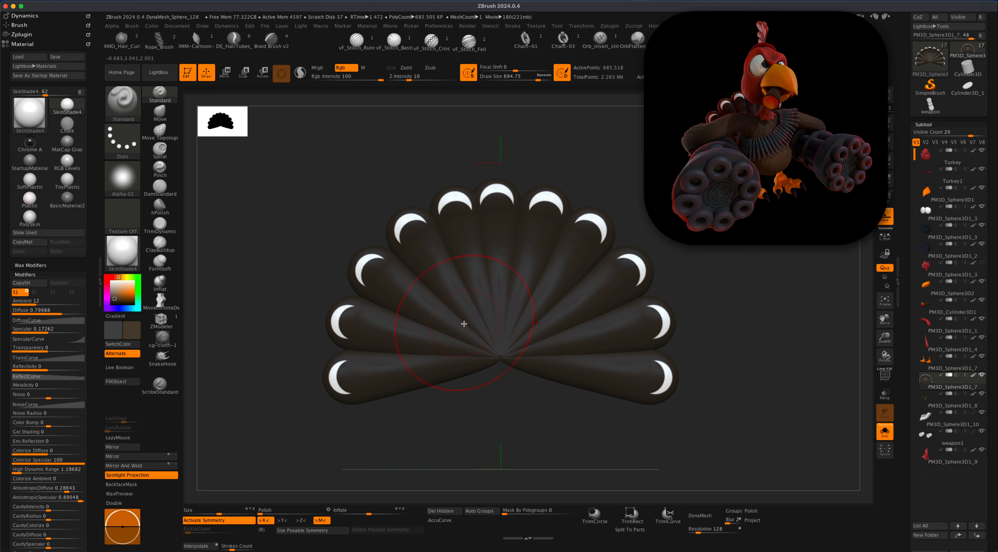
pyautogui.press('super+z')
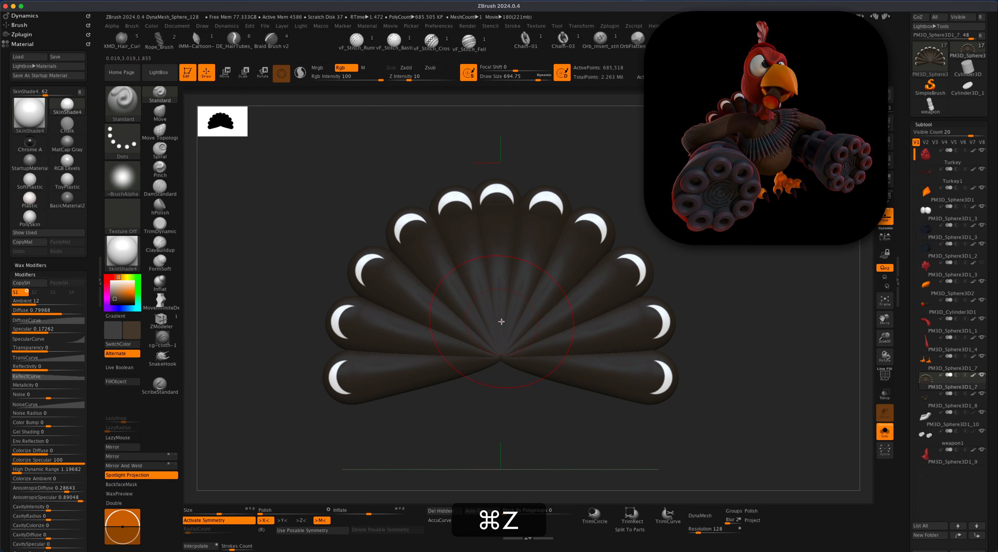
pyautogui.press('s')
pyautogui.moveTo(493, 321); pyautogui.dragTo(514, 321)
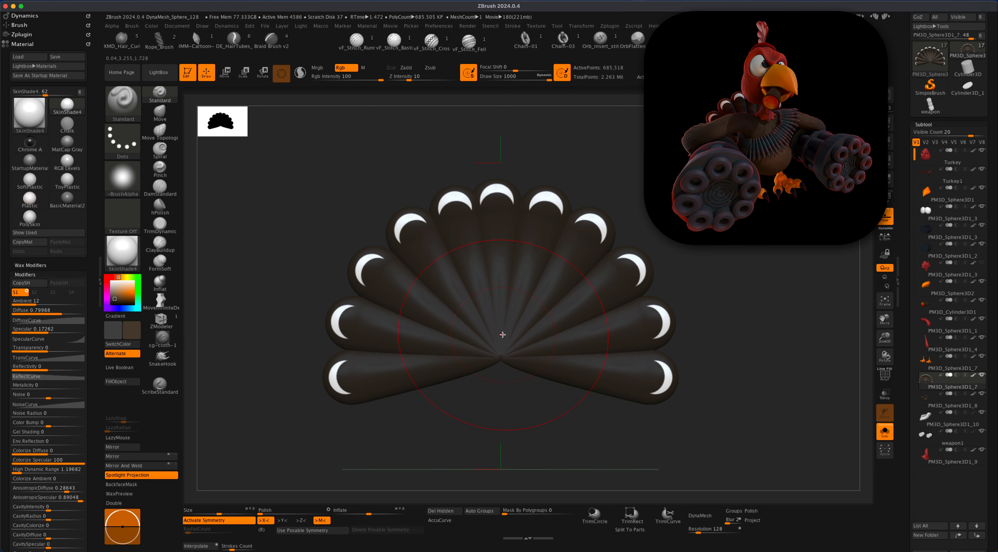
pyautogui.click(502, 334)
pyautogui.press('super+z')
# Paint the lighter brown softly outward from the fan's base on the front and over the feathers on the back, undoing unwanted strokes.
pyautogui.click(503, 324)
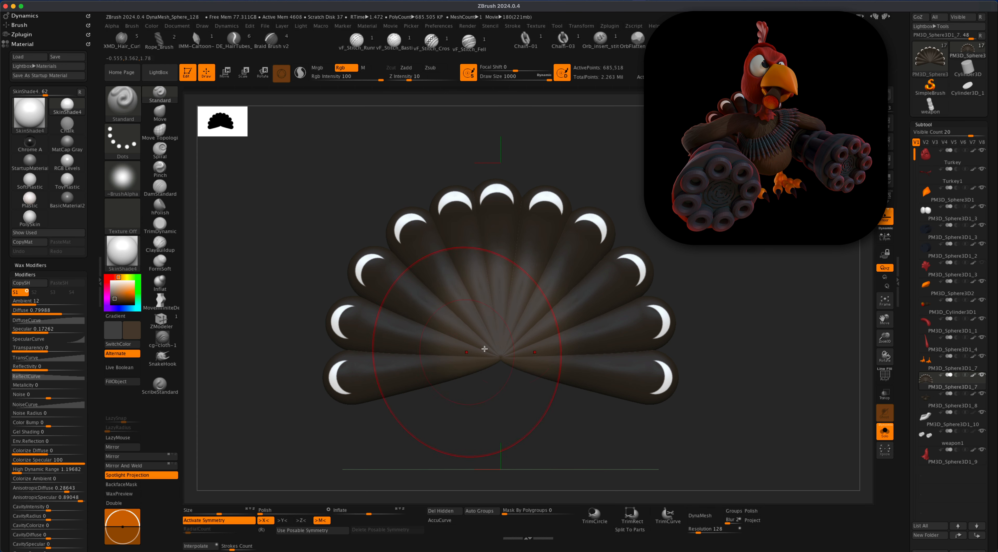
pyautogui.press('x')
pyautogui.press('x')
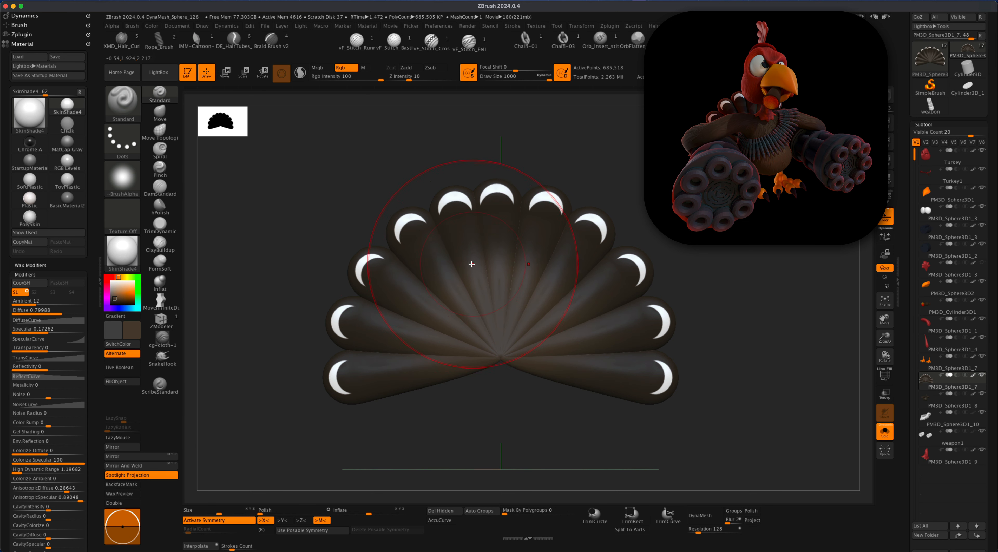
pyautogui.press('super+z')
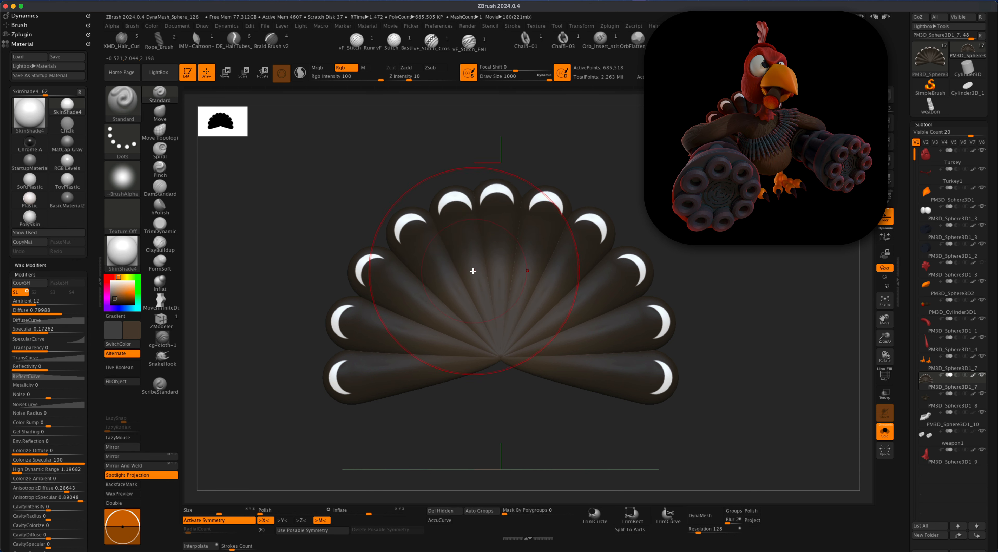
pyautogui.press('super+z')
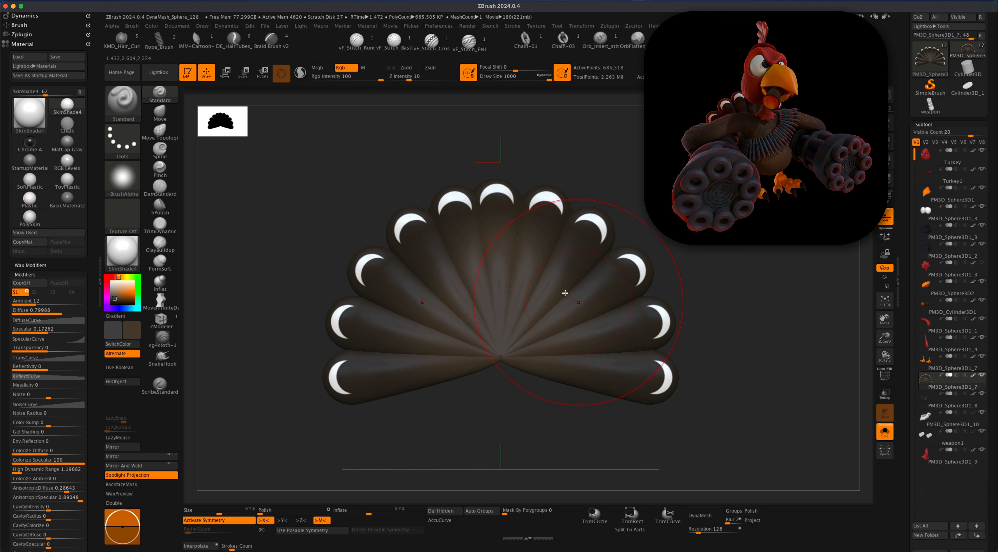
pyautogui.moveTo(687, 402)
pyautogui.mouseDown()
pyautogui.moveTo(735, 408)
pyautogui.moveTo(719, 394)
pyautogui.moveTo(650, 401)
pyautogui.mouseUp()
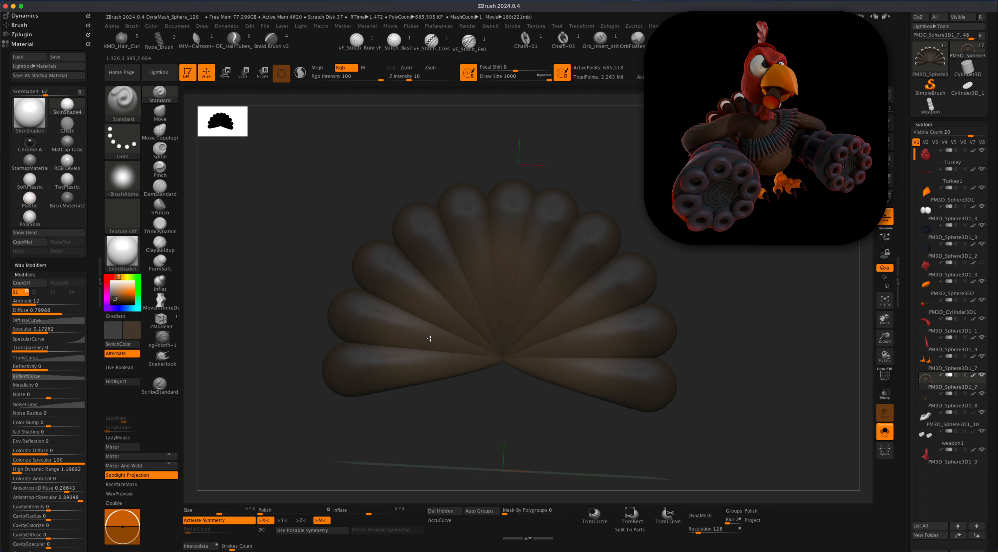
pyautogui.moveTo(730, 390)
pyautogui.mouseDown()
pyautogui.moveTo(662, 377)
pyautogui.moveTo(672, 376)
pyautogui.mouseUp()
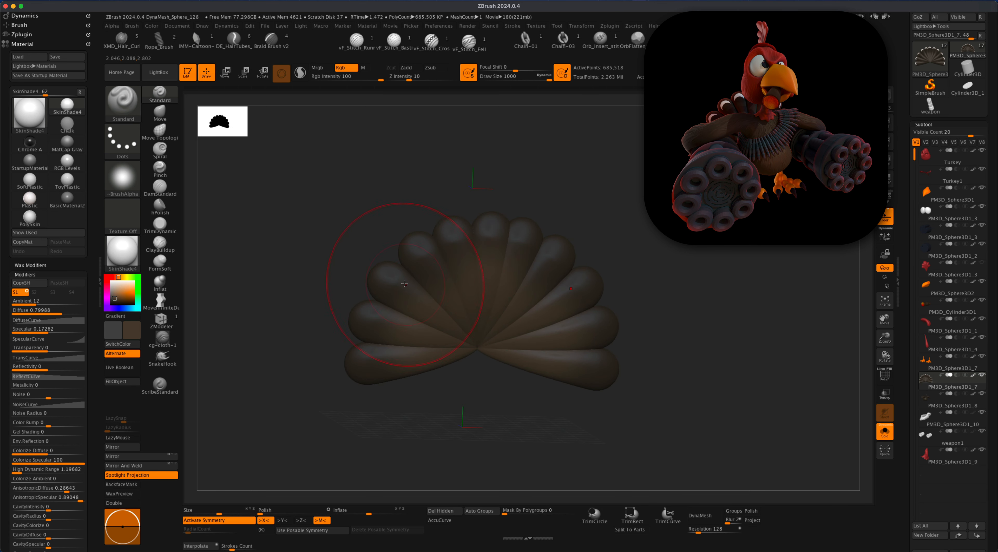
pyautogui.moveTo(637, 305)
pyautogui.mouseDown()
pyautogui.moveTo(717, 321)
pyautogui.moveTo(662, 315)
pyautogui.moveTo(684, 326)
pyautogui.moveTo(615, 332)
pyautogui.moveTo(724, 368)
pyautogui.mouseUp()
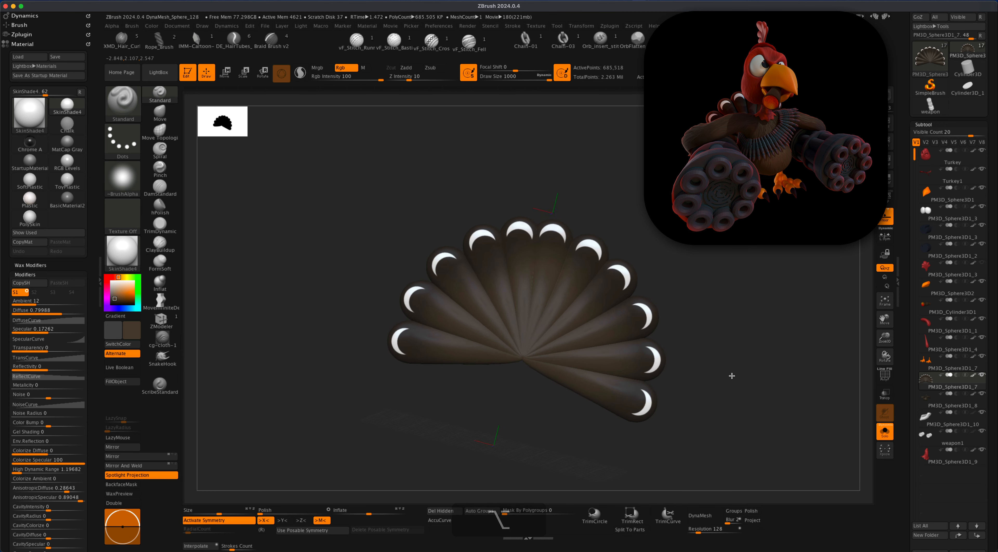
# Show the whole turkey again, select the body subtool with the wings and isolate it.
pyautogui.click(885, 430)
pyautogui.keyDown('alt'); pyautogui.moveTo(780, 427); pyautogui.dragTo(676, 388); pyautogui.keyUp('alt')
pyautogui.keyDown('alt'); pyautogui.moveTo(697, 327); pyautogui.dragTo(714, 369); pyautogui.keyUp('alt')
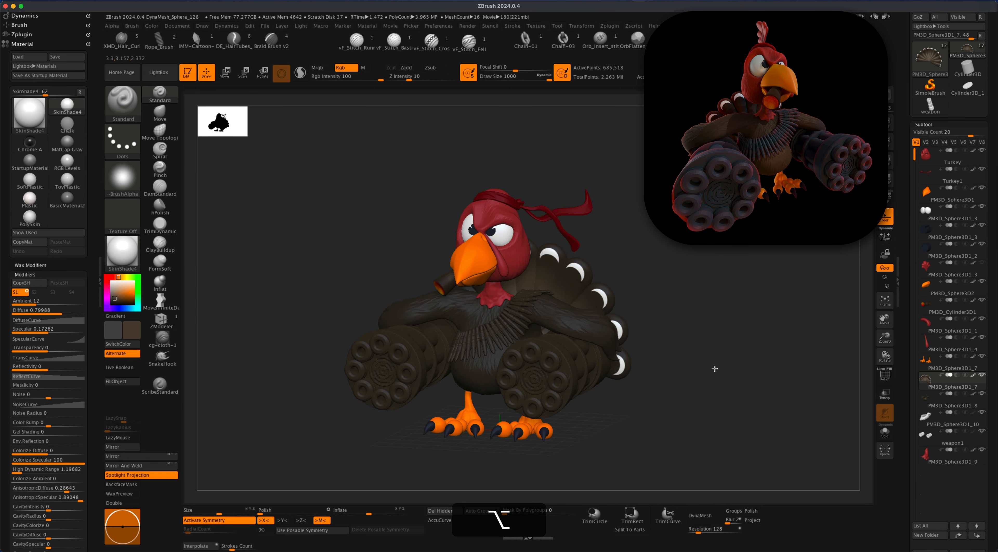
pyautogui.keyDown('alt'); pyautogui.click(578, 318); pyautogui.keyUp('alt')
pyautogui.click(885, 431)
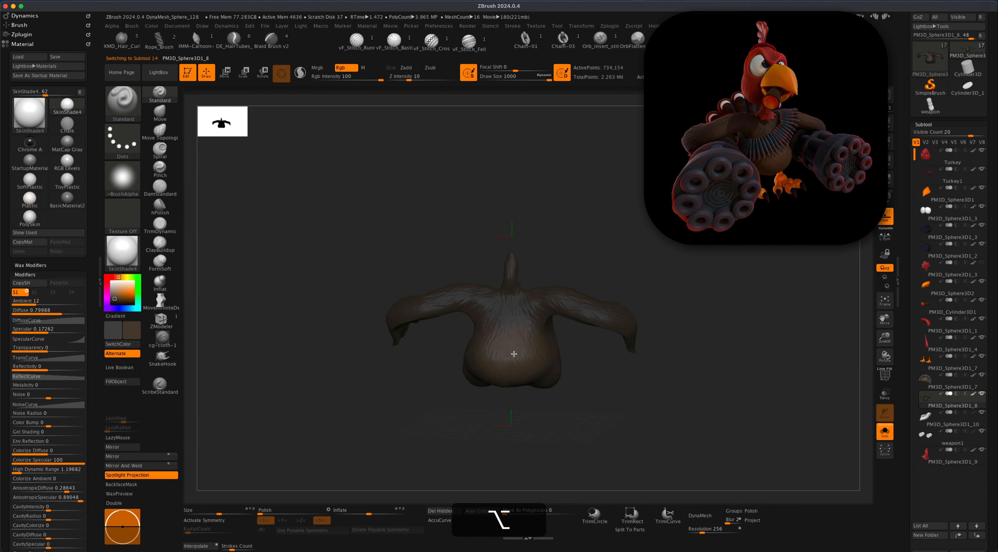
# Undo the one-sided strokes, turn on X symmetry and brush the lighter brown over the body and wings.
pyautogui.press('super+z')
pyautogui.moveTo(632, 377)
pyautogui.mouseDown()
pyautogui.moveTo(628, 389)
pyautogui.moveTo(544, 392)
pyautogui.moveTo(682, 363)
pyautogui.moveTo(658, 412)
pyautogui.mouseUp()
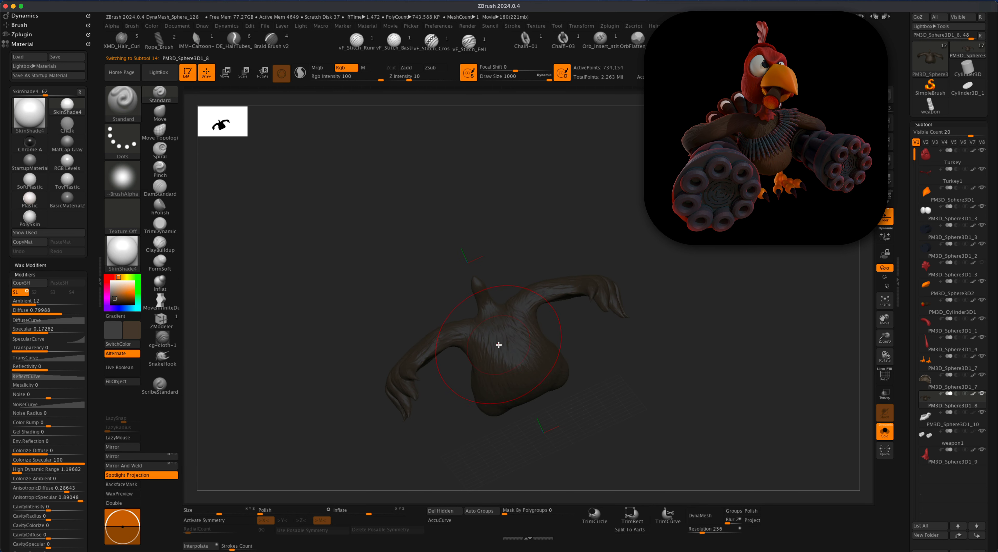
pyautogui.press('s')
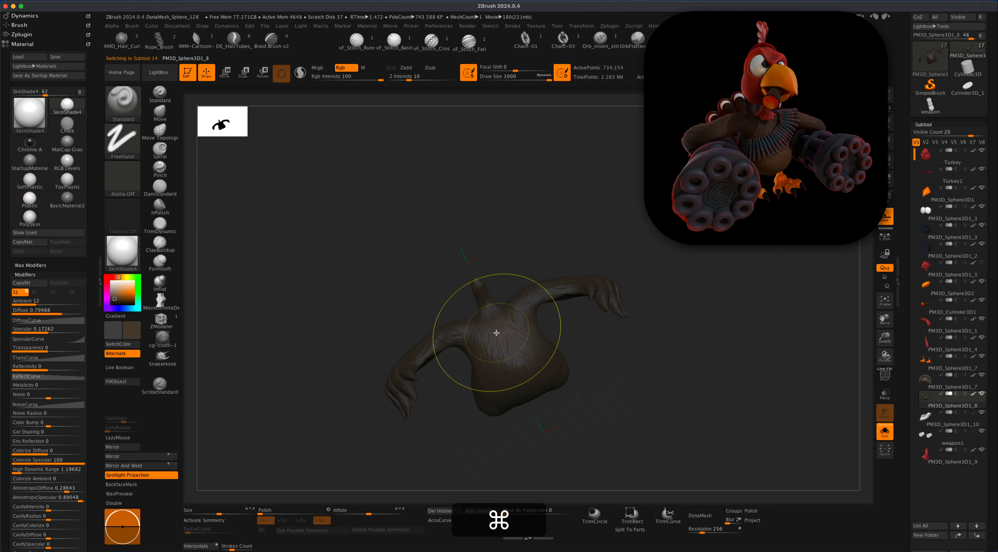
pyautogui.press('super+z')
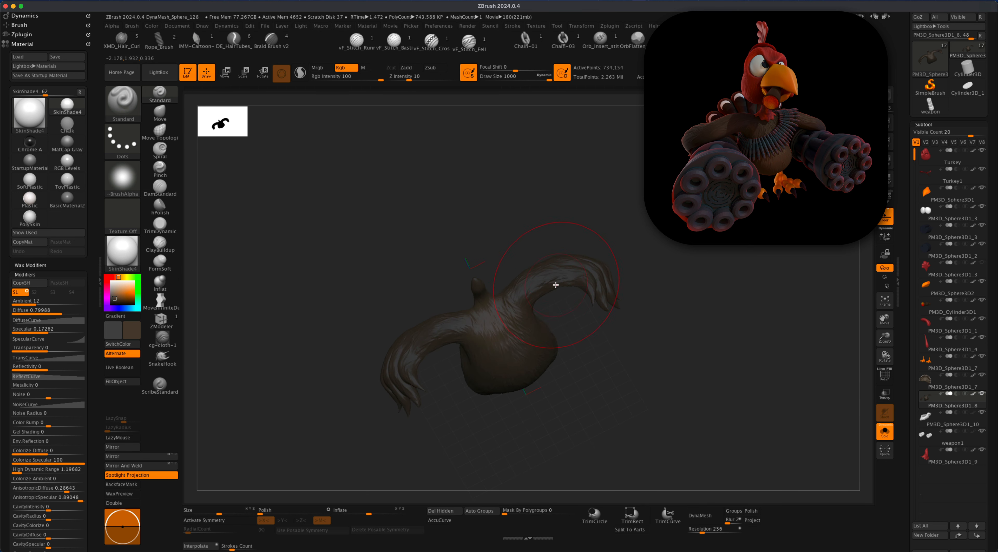
pyautogui.press('super+z')
pyautogui.press('super+x')
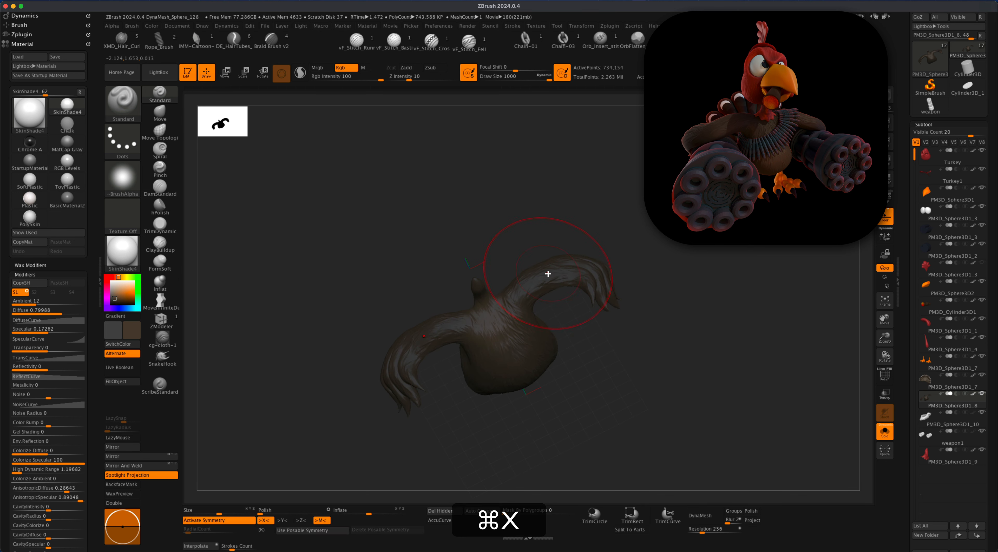
pyautogui.press('super+z')
pyautogui.press('super+z')
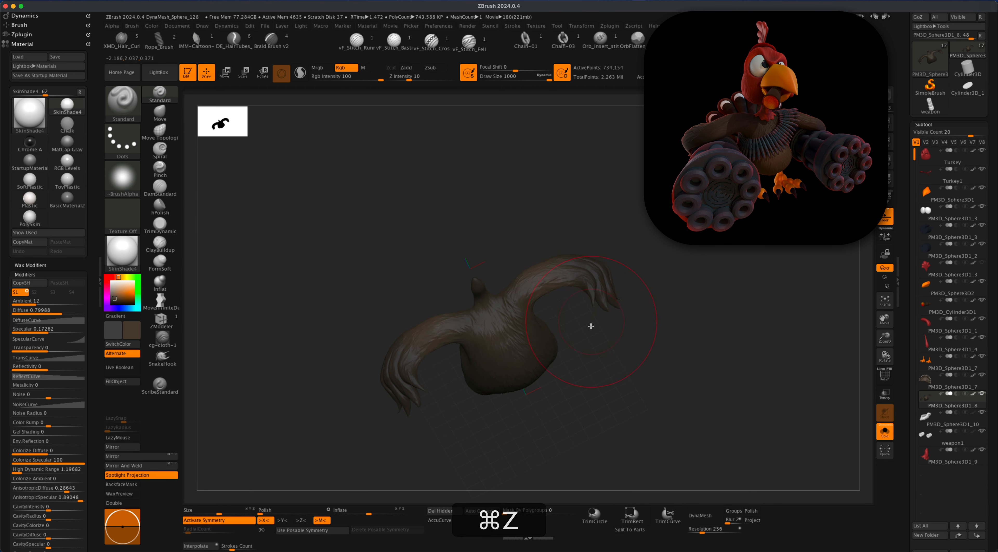
pyautogui.moveTo(621, 364)
pyautogui.mouseDown()
pyautogui.moveTo(613, 345)
pyautogui.moveTo(619, 358)
pyautogui.moveTo(621, 345)
pyautogui.moveTo(585, 368)
pyautogui.mouseUp()
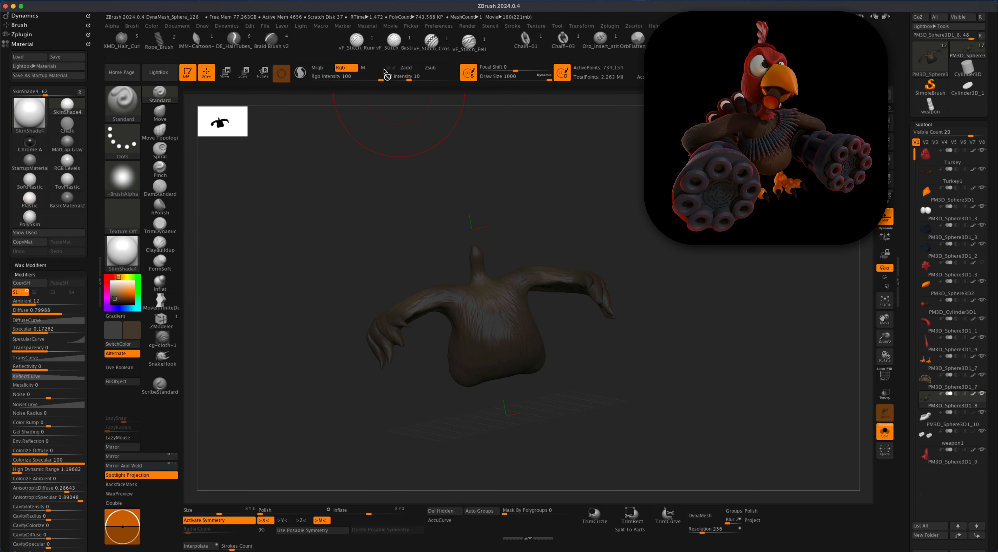
# Lower the Rgb Intensity to 38, softly shade the body and wings with brown, and show the whole turkey again.
pyautogui.moveTo(381, 78); pyautogui.dragTo(354, 78)
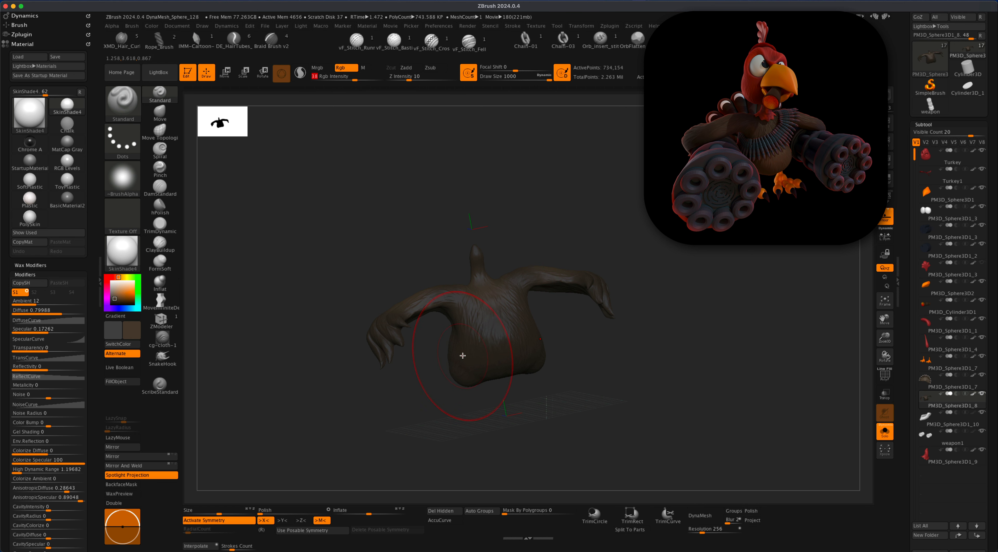
pyautogui.moveTo(558, 388)
pyautogui.mouseDown()
pyautogui.moveTo(586, 394)
pyautogui.moveTo(573, 403)
pyautogui.moveTo(606, 406)
pyautogui.moveTo(502, 399)
pyautogui.moveTo(572, 375)
pyautogui.moveTo(457, 345)
pyautogui.moveTo(473, 414)
pyautogui.moveTo(649, 396)
pyautogui.moveTo(769, 442)
pyautogui.mouseUp()
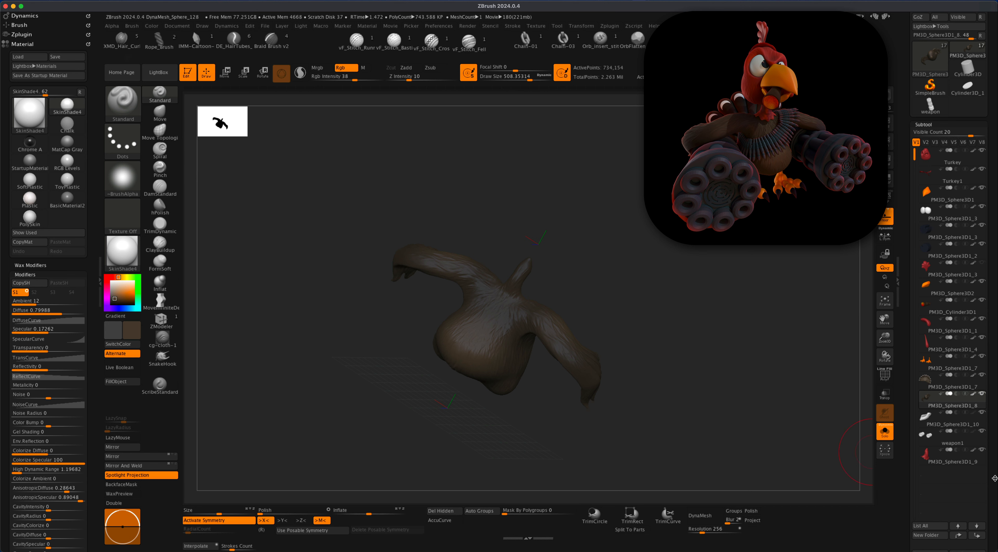
pyautogui.scroll(-10, 964, 451)
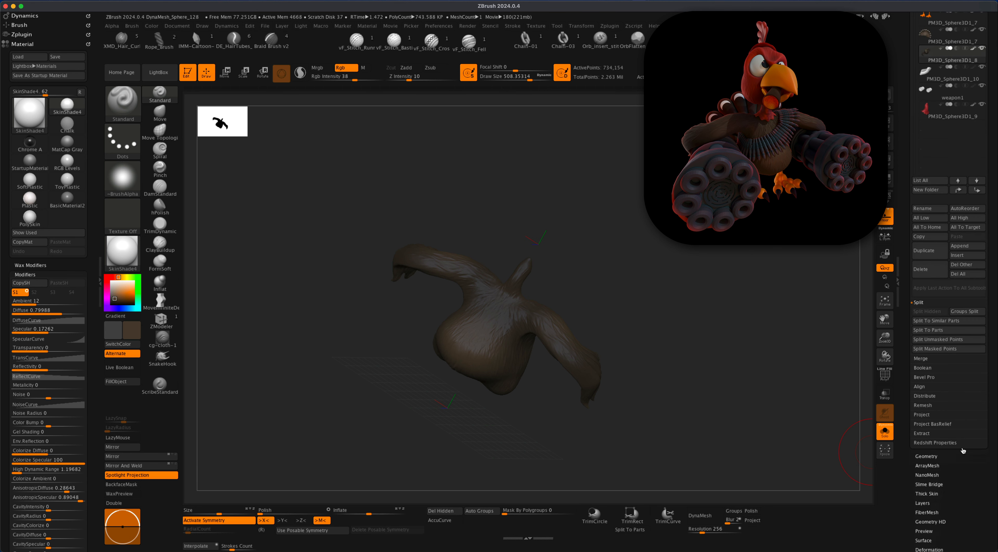
pyautogui.scroll(-1, 966, 511)
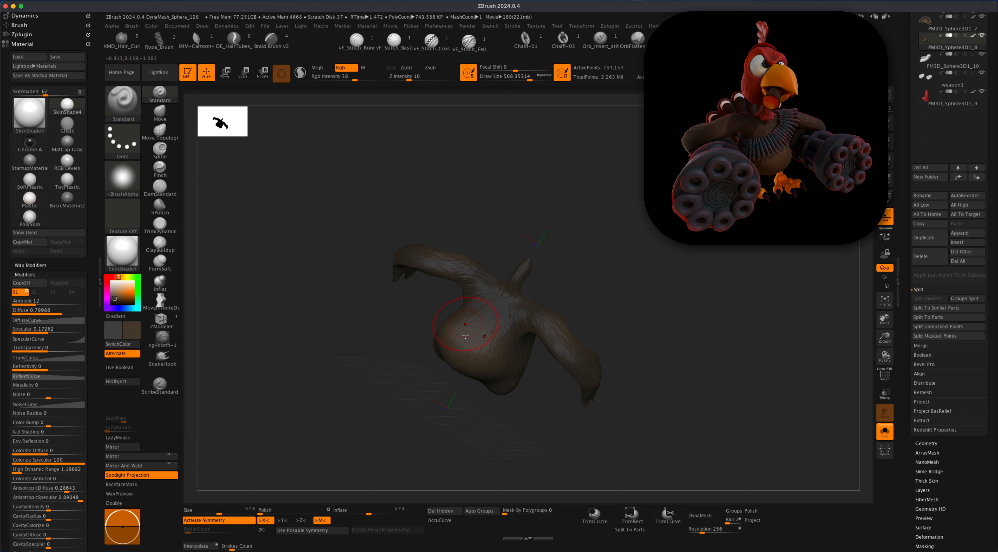
pyautogui.moveTo(631, 337)
pyautogui.mouseDown()
pyautogui.moveTo(653, 316)
pyautogui.moveTo(647, 348)
pyautogui.moveTo(692, 388)
pyautogui.moveTo(680, 390)
pyautogui.moveTo(705, 384)
pyautogui.moveTo(709, 404)
pyautogui.moveTo(702, 397)
pyautogui.moveTo(695, 411)
pyautogui.moveTo(627, 381)
pyautogui.mouseUp()
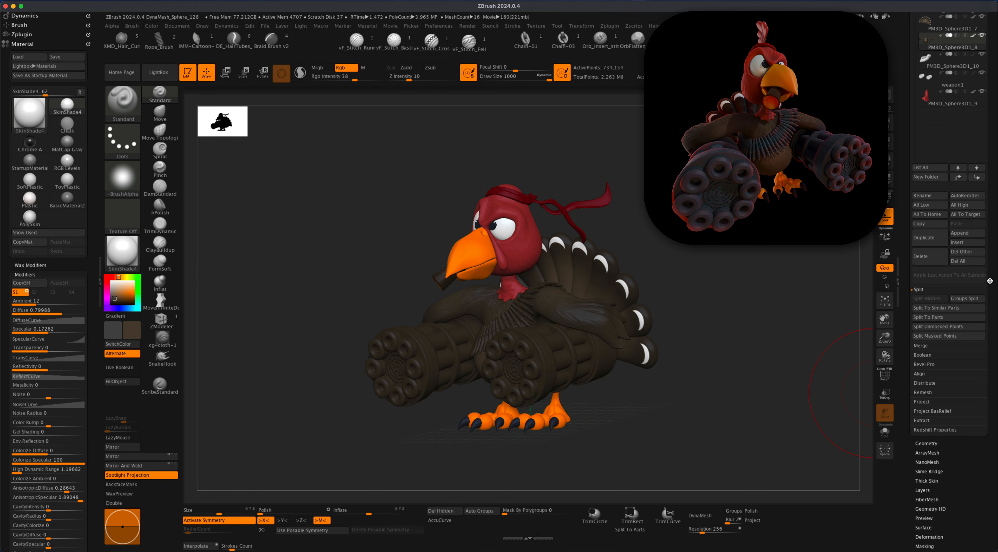
# Select the PM3D_Sphere3D1_10 subtool from the subtool list.
pyautogui.scroll(10, 930, 164)
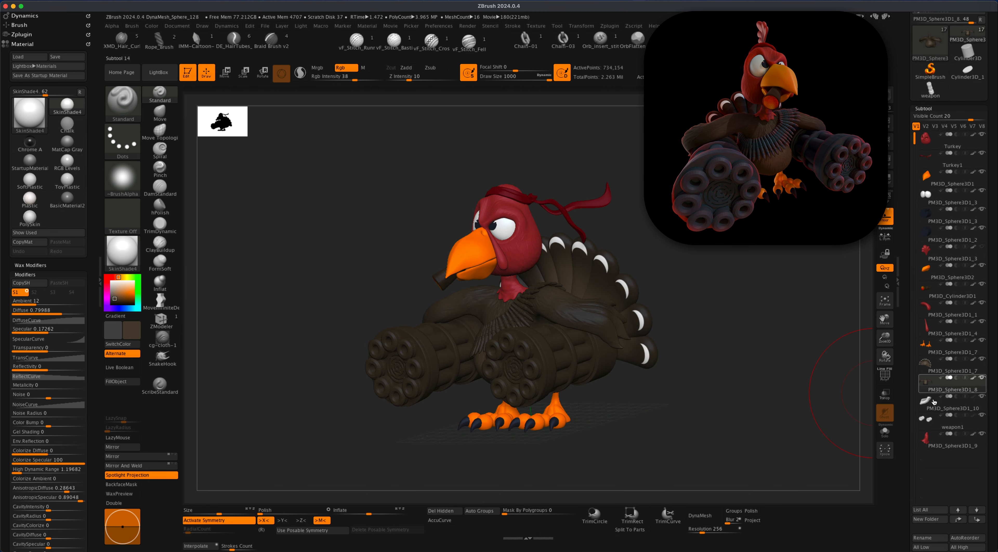
pyautogui.click(931, 402)
pyautogui.moveTo(751, 399); pyautogui.dragTo(771, 401)
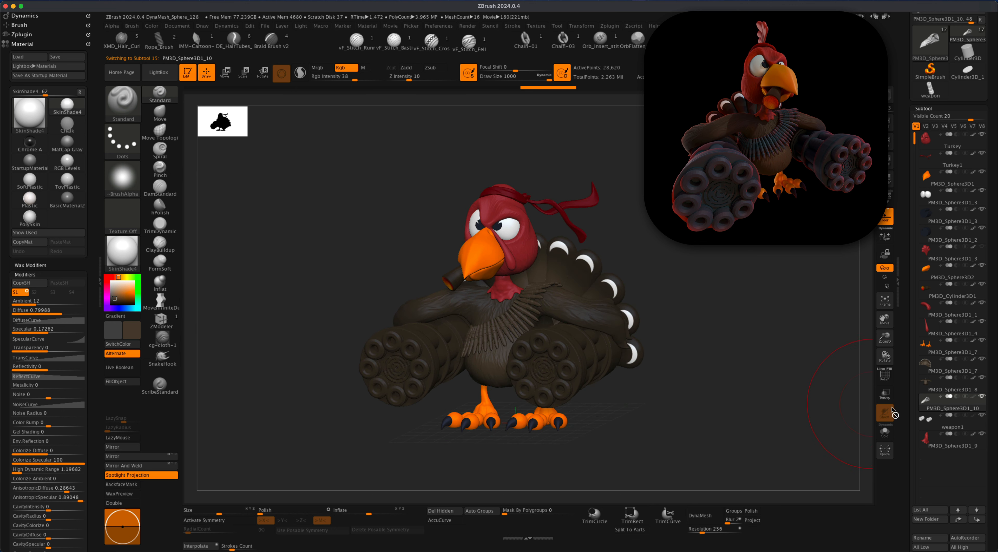
# Select the weapon1 subtool and pick a dark neutral grey as its colour.
pyautogui.click(924, 424)
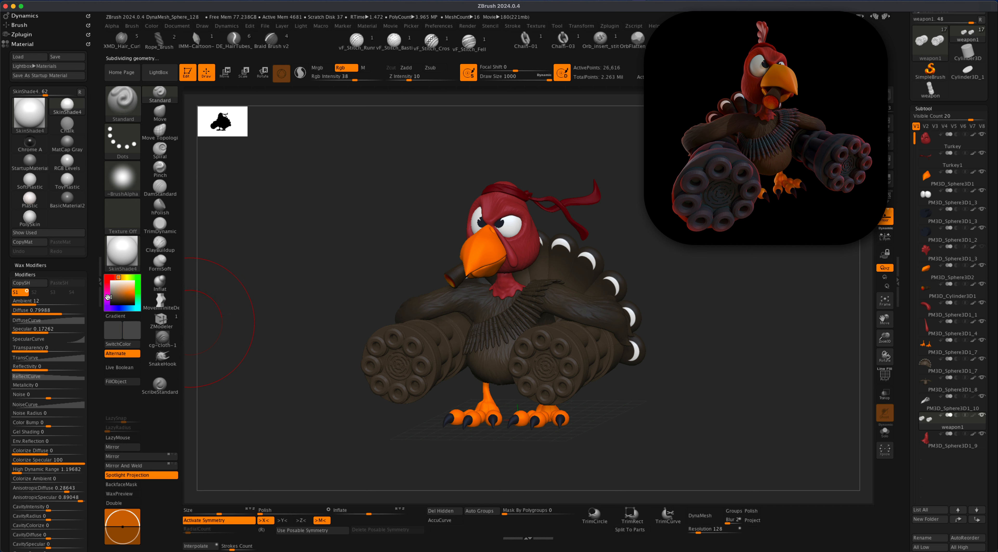
pyautogui.click(107, 296)
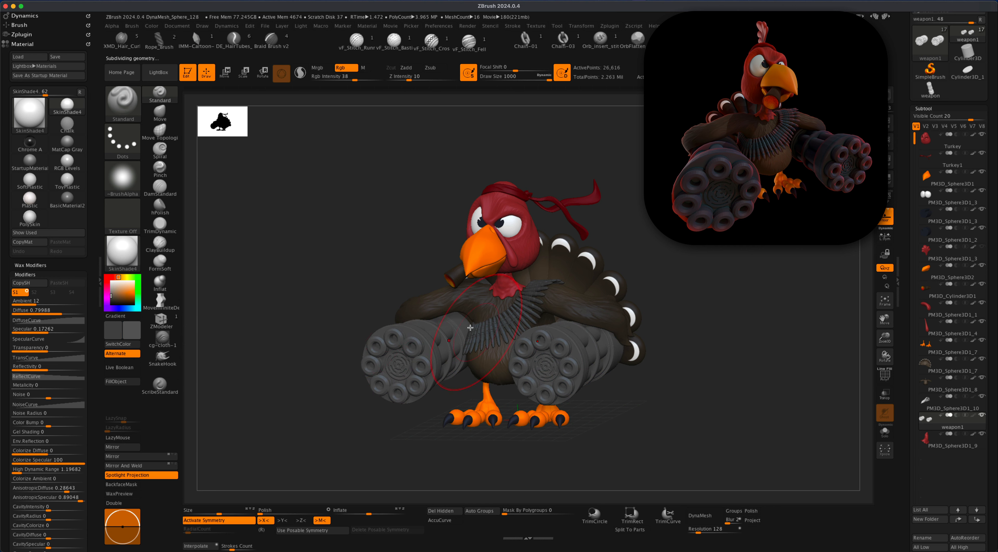
pyautogui.moveTo(792, 415); pyautogui.dragTo(785, 416)
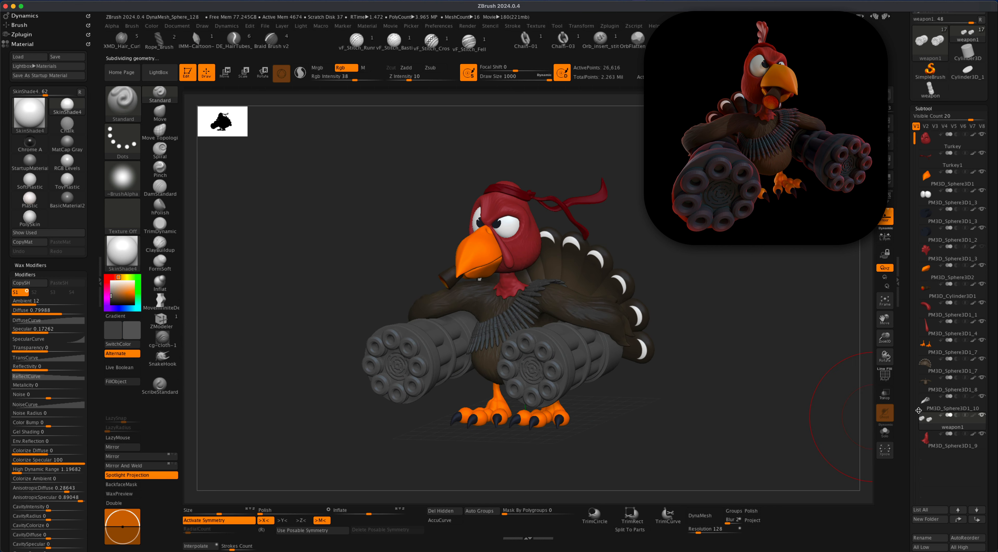
# Select the PM3D_Sphere3D1_10 ammo belt subtool and merge it down with weapon1.
pyautogui.scroll(-1, 993, 404)
pyautogui.scroll(-1, 993, 405)
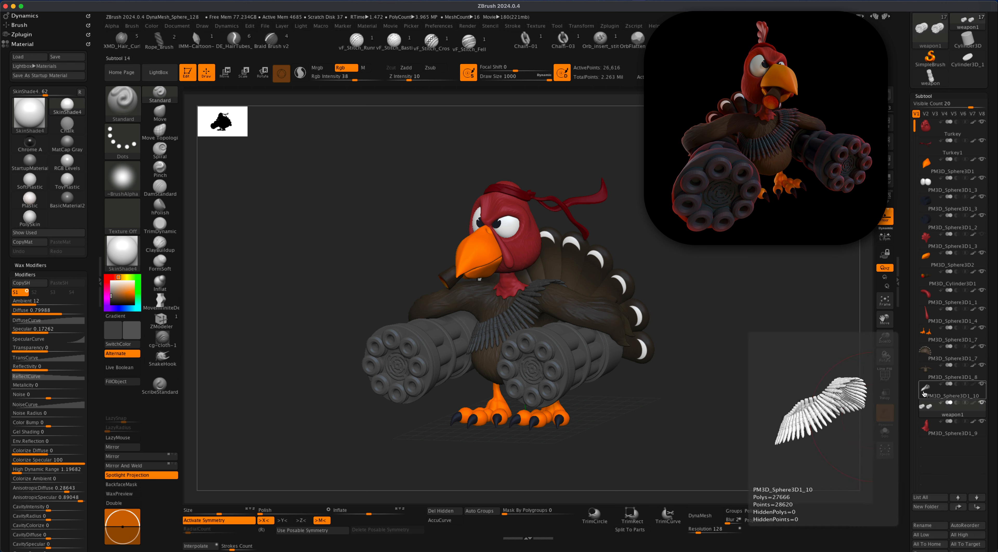
pyautogui.click(925, 394)
pyautogui.scroll(-5, 996, 384)
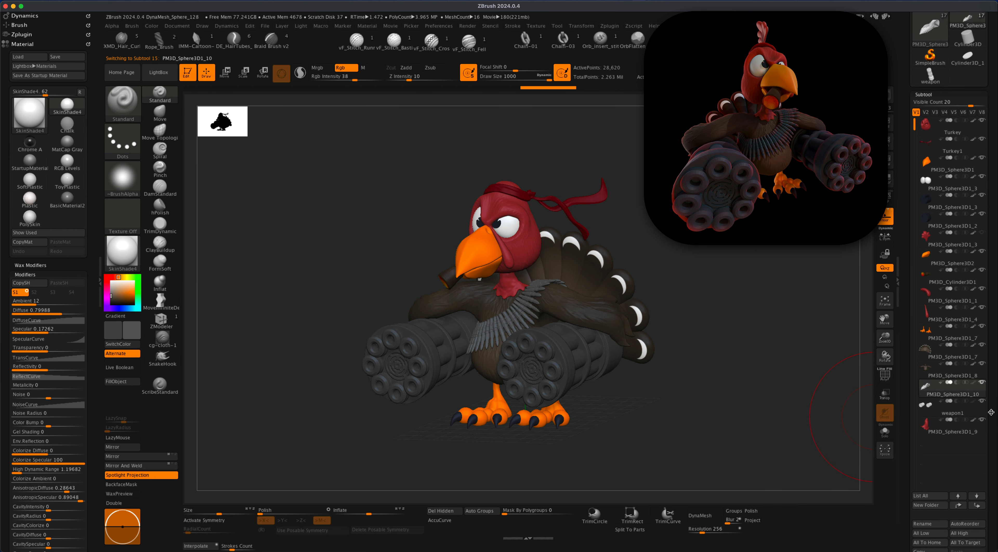
pyautogui.scroll(-9, 994, 449)
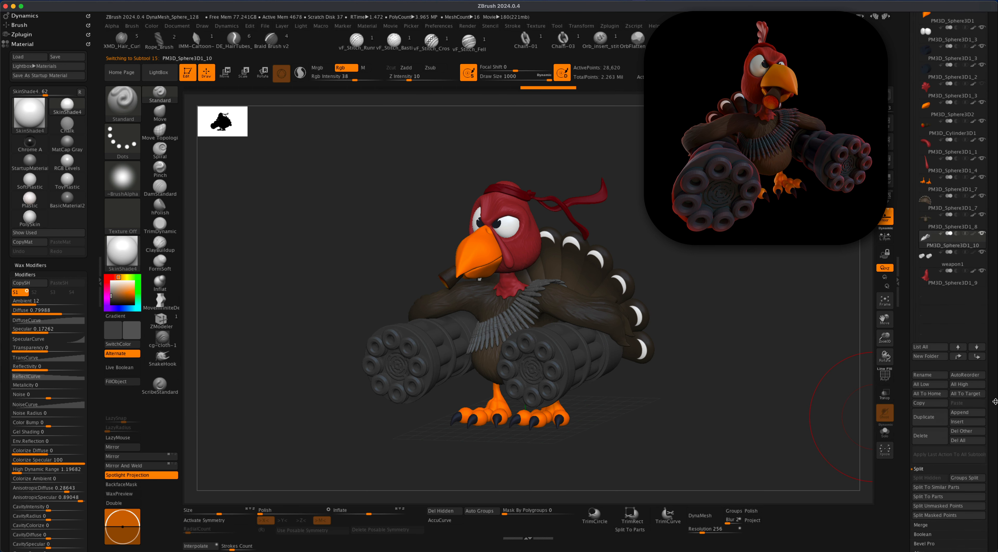
pyautogui.scroll(-10, 995, 401)
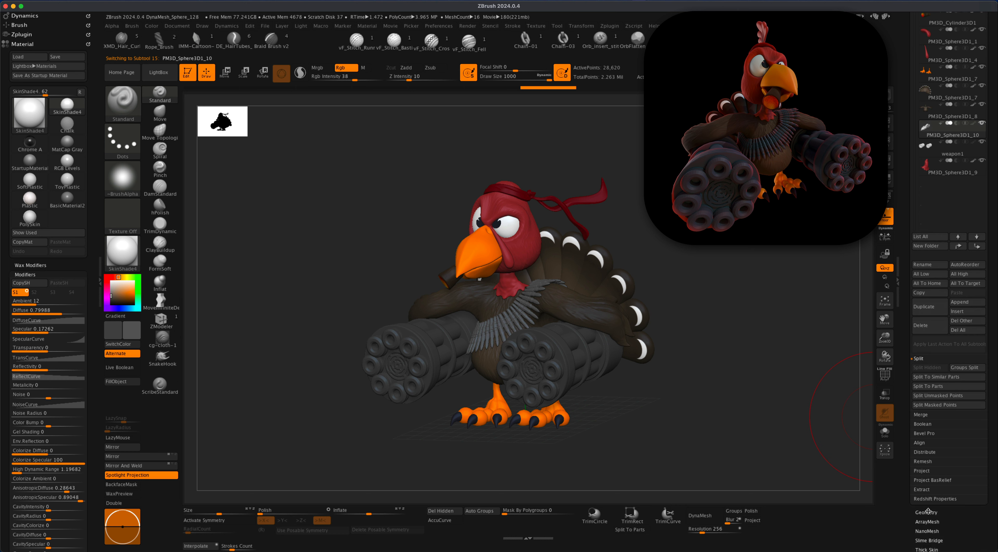
pyautogui.scroll(-1, 979, 514)
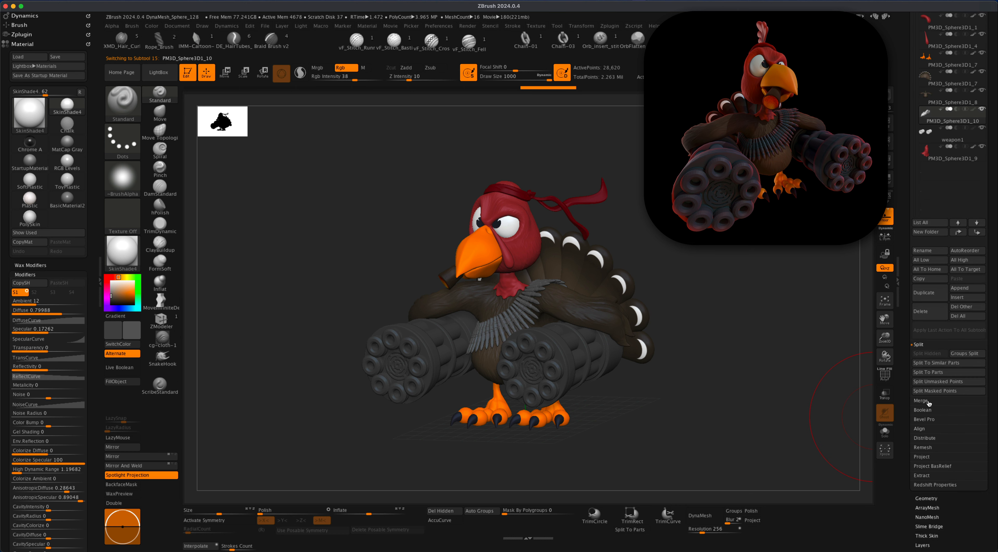
pyautogui.click(921, 401)
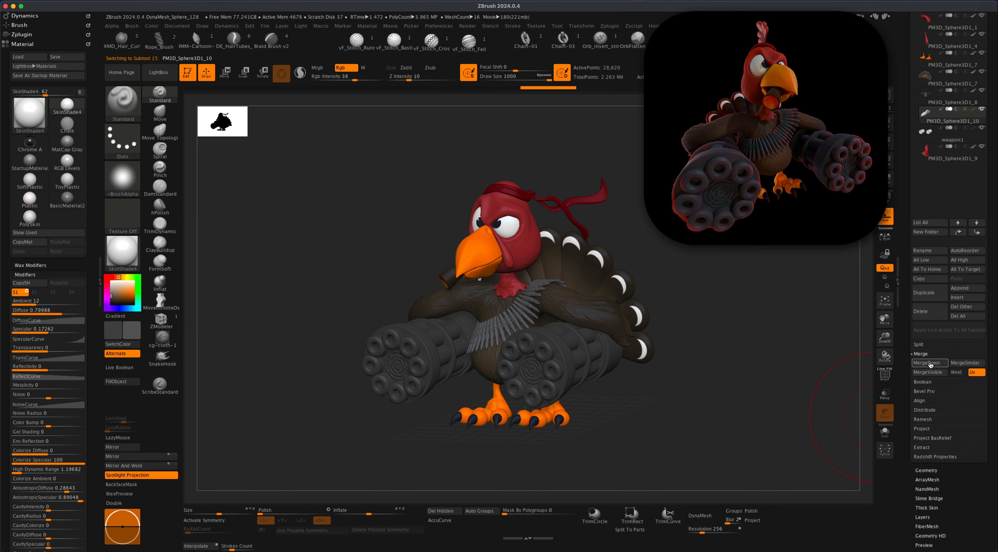
pyautogui.click(930, 363)
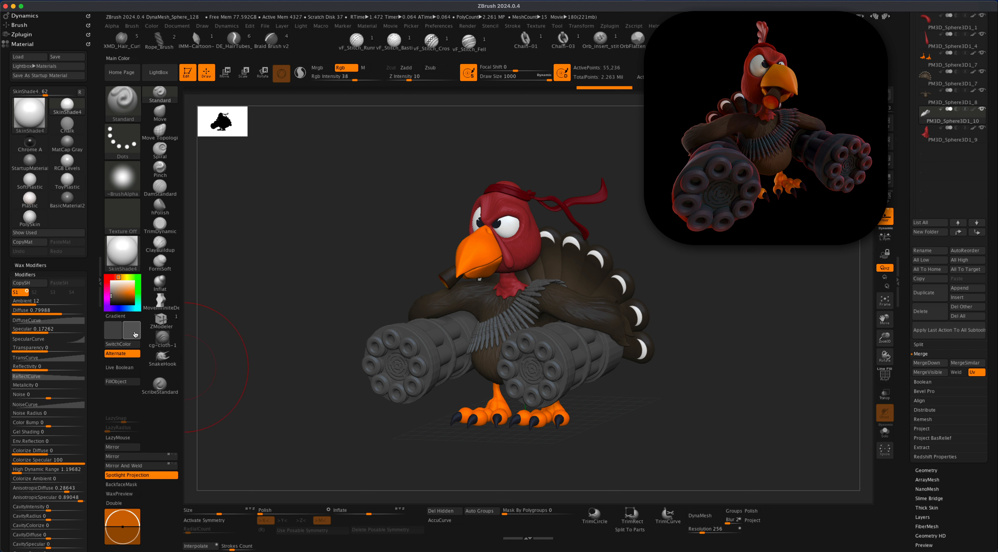
# Set the Rgb Intensity to 100 and fill the merged weapons and ammo belt with dark grey (73, 73, 73).
pyautogui.click(110, 298)
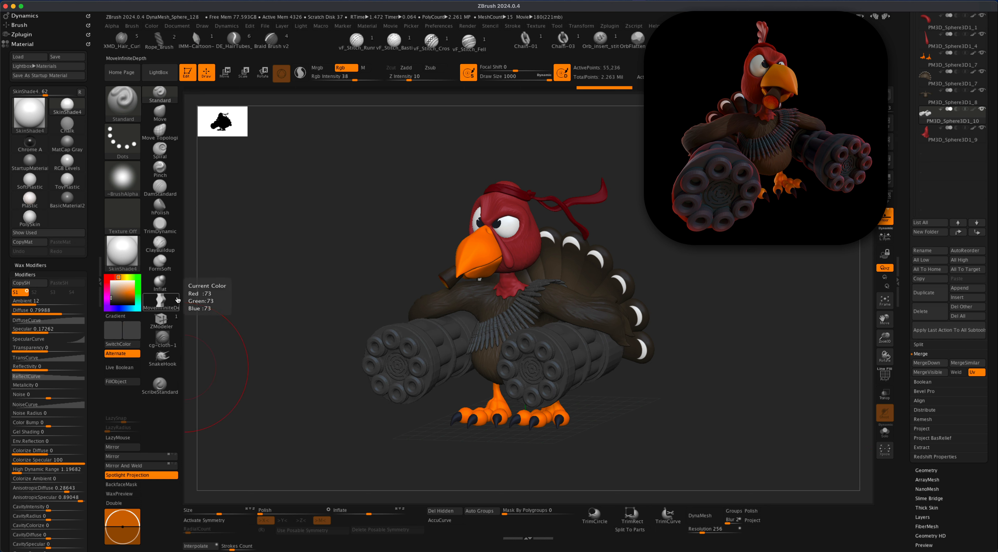
pyautogui.moveTo(284, 299)
pyautogui.keyDown('alt'); pyautogui.mouseDown()
pyautogui.moveTo(279, 308)
pyautogui.moveTo(292, 307)
pyautogui.mouseUp(); pyautogui.keyUp('alt')
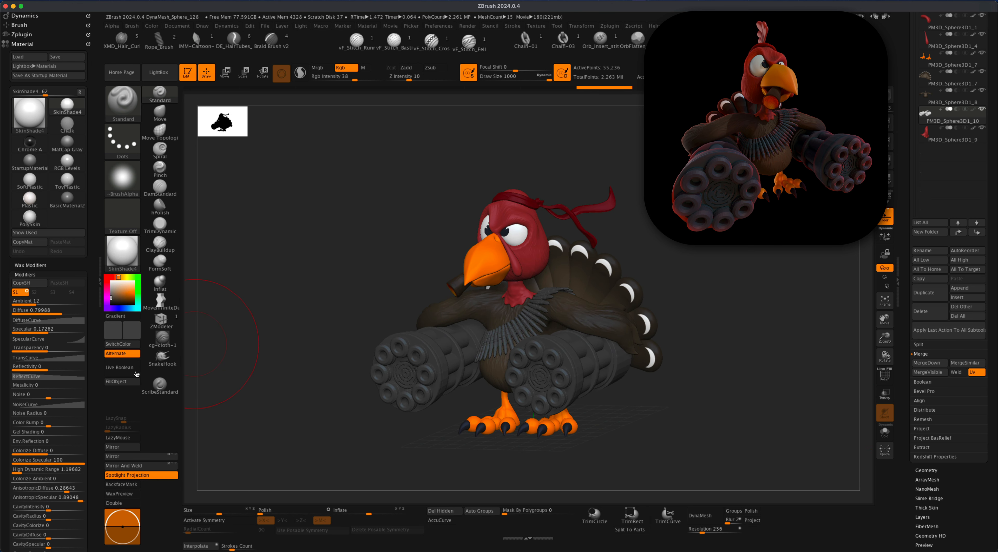
pyautogui.click(124, 383)
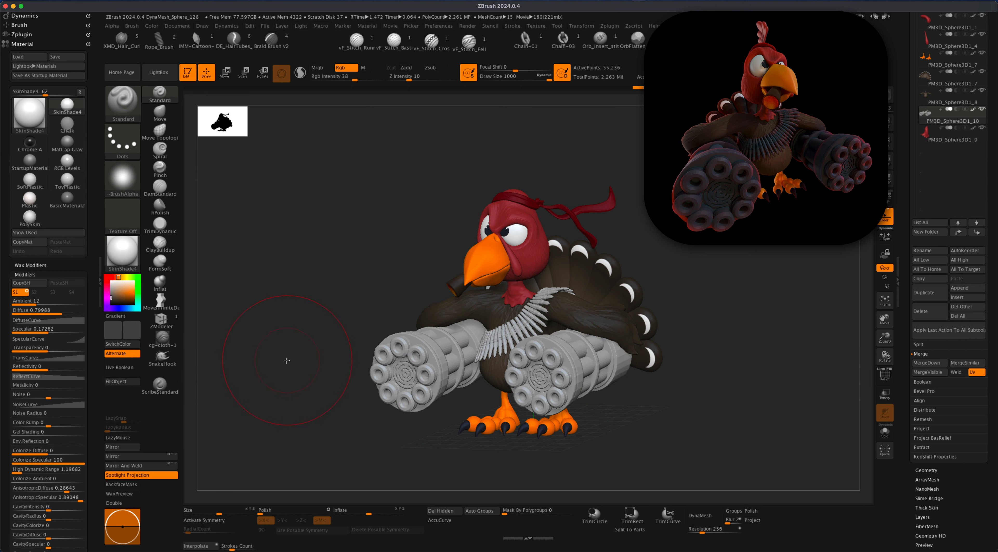
pyautogui.moveTo(355, 76); pyautogui.dragTo(386, 84)
pyautogui.click(125, 384)
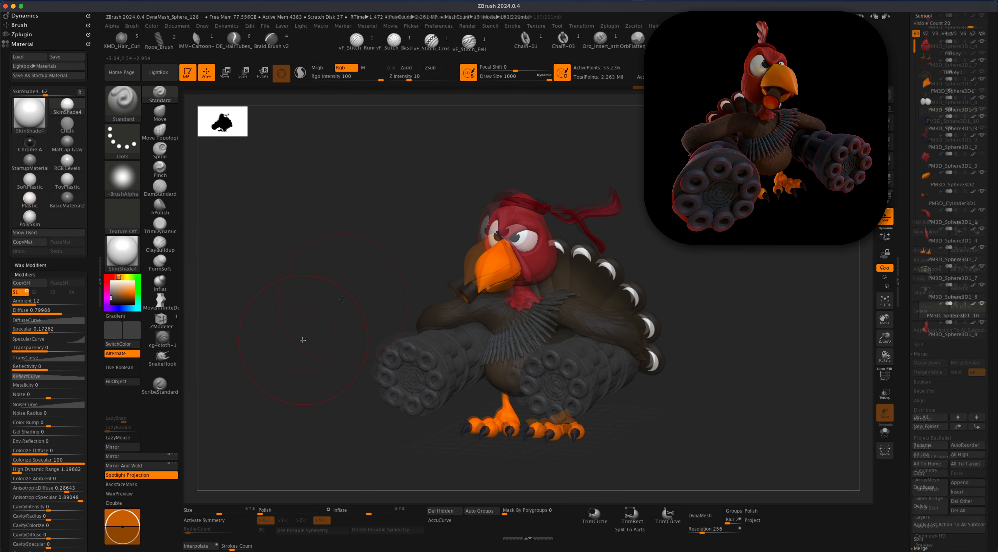
# Fill the weapons and ammo belt with a muted blue, then refill them with a darker blue-grey.
pyautogui.moveTo(113, 306)
pyautogui.mouseDown()
pyautogui.moveTo(124, 309)
pyautogui.moveTo(115, 297)
pyautogui.mouseUp()
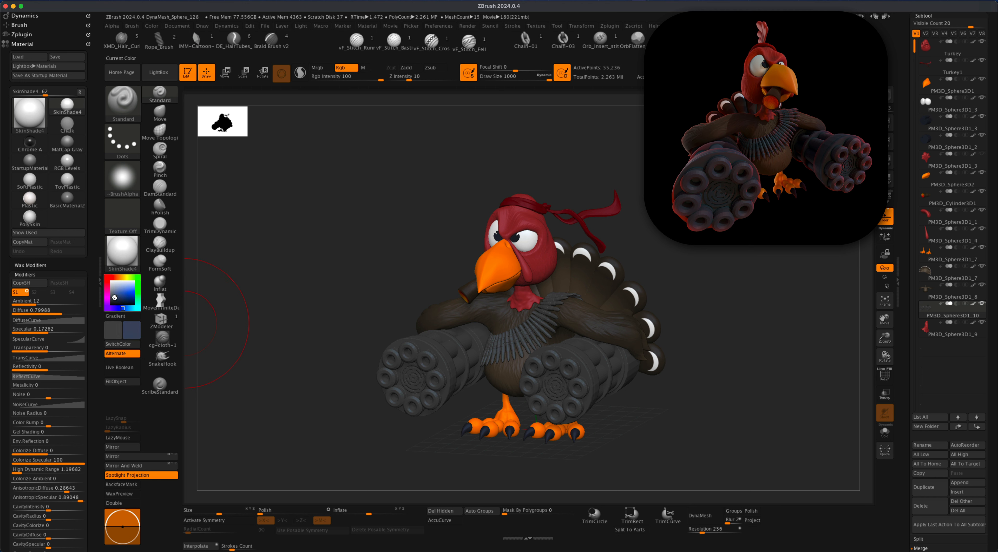
pyautogui.click(116, 381)
pyautogui.click(120, 382)
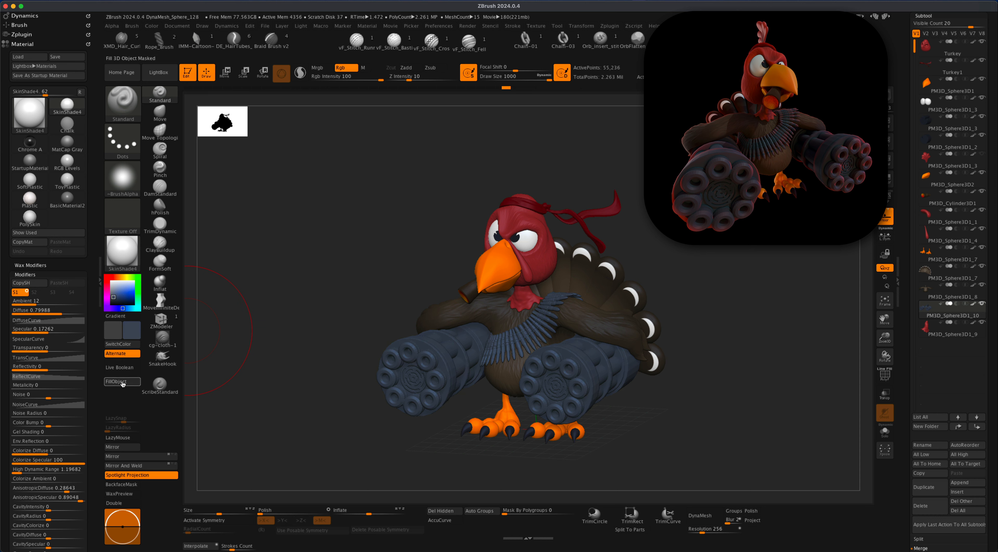
pyautogui.click(112, 299)
pyautogui.click(116, 381)
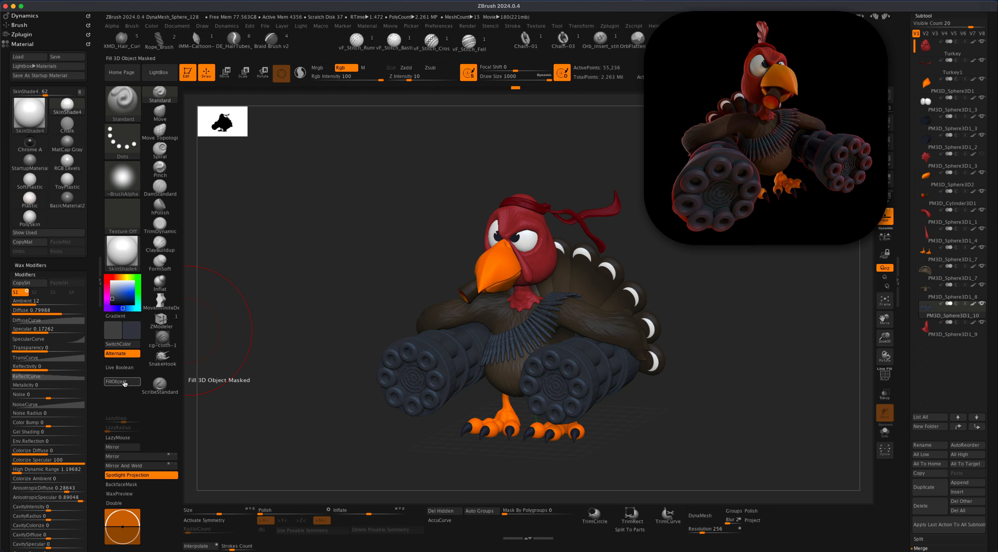
pyautogui.moveTo(285, 349)
pyautogui.mouseDown()
pyautogui.moveTo(311, 356)
pyautogui.moveTo(297, 345)
pyautogui.moveTo(304, 348)
pyautogui.mouseUp()
# Examine the merged weapons and ammo belt in isolation, then together with the whole turkey.
pyautogui.click(885, 431)
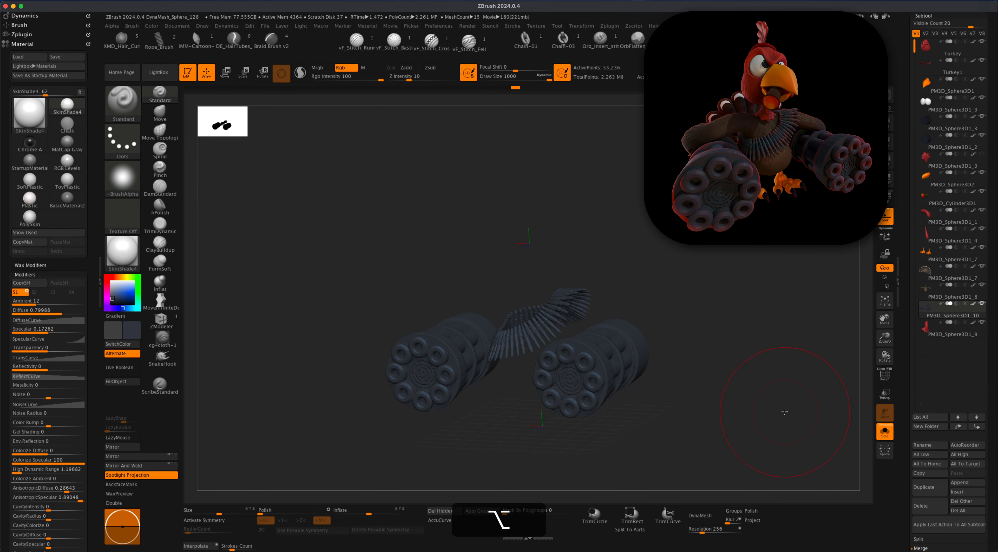
pyautogui.moveTo(784, 412); pyautogui.dragTo(730, 390)
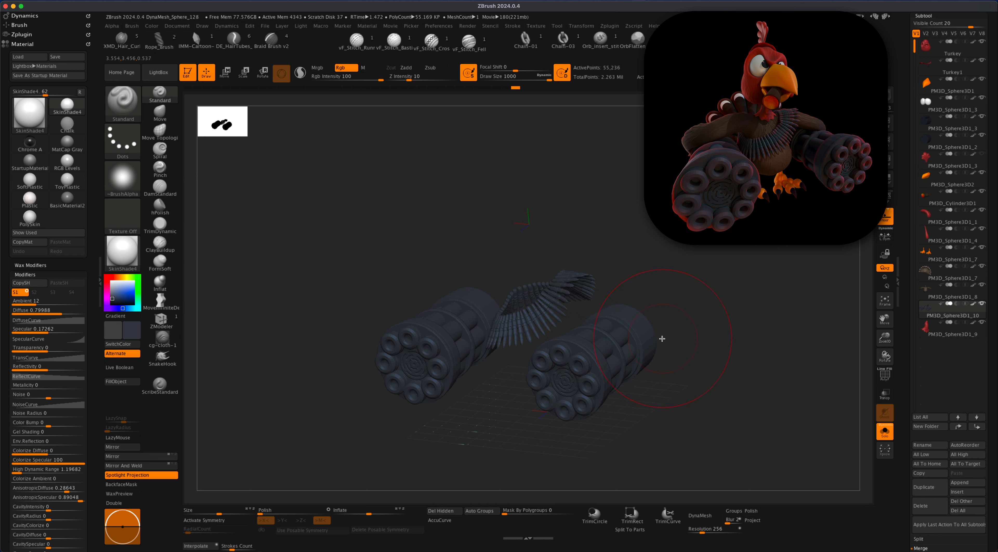
pyautogui.moveTo(335, 349)
pyautogui.keyDown('alt'); pyautogui.mouseDown()
pyautogui.moveTo(346, 332)
pyautogui.moveTo(334, 344)
pyautogui.mouseUp(); pyautogui.keyUp('alt')
pyautogui.moveTo(334, 282)
pyautogui.mouseDown()
pyautogui.moveTo(352, 281)
pyautogui.moveTo(343, 279)
pyautogui.mouseUp()
pyautogui.click(884, 431)
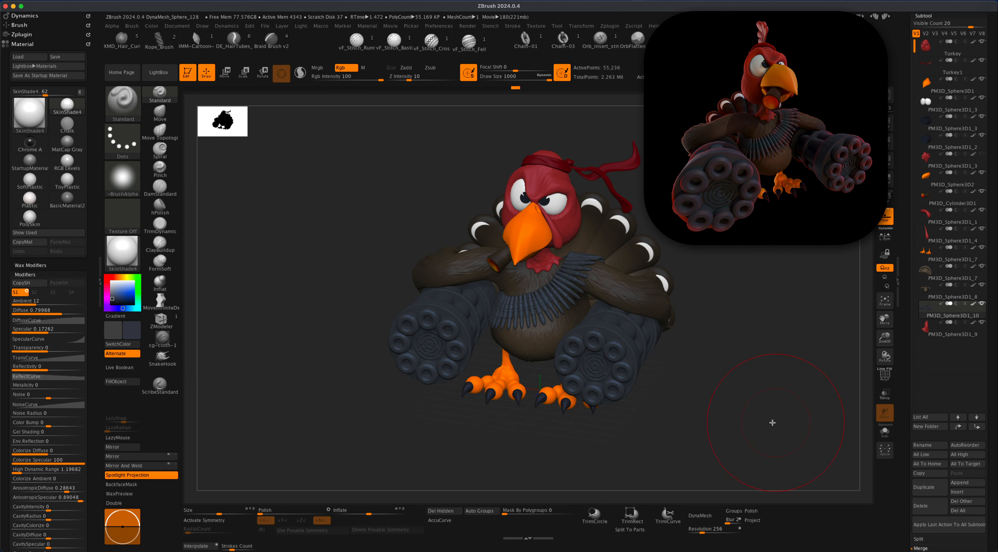
pyautogui.moveTo(700, 392)
pyautogui.mouseDown()
pyautogui.moveTo(660, 399)
pyautogui.moveTo(724, 397)
pyautogui.moveTo(704, 410)
pyautogui.moveTo(705, 388)
pyautogui.moveTo(731, 395)
pyautogui.moveTo(690, 394)
pyautogui.moveTo(711, 396)
pyautogui.moveTo(697, 399)
pyautogui.mouseUp()
# Isolate the weapons subtool and set the Standard brush to the Spray stroke with Alpha 07.
pyautogui.click(885, 431)
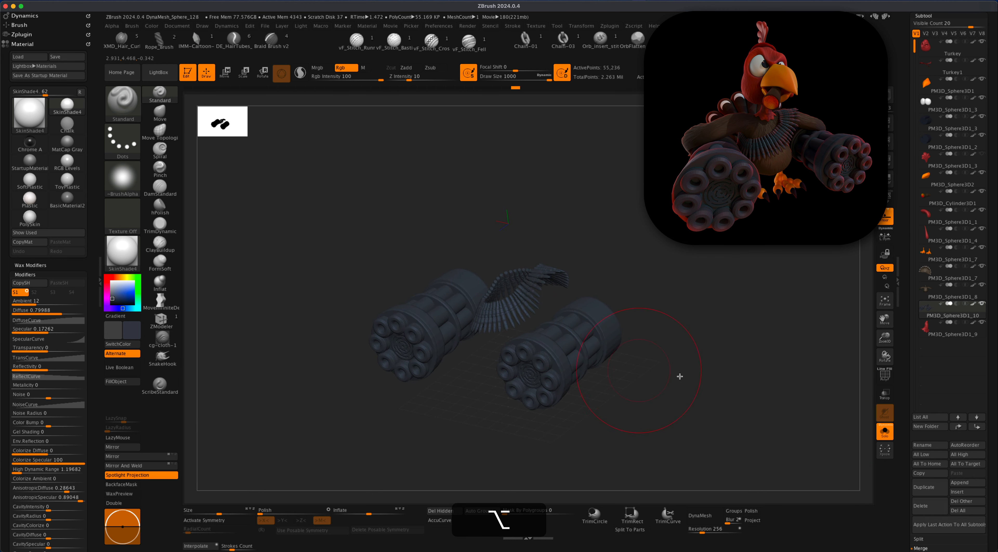
pyautogui.keyDown('alt'); pyautogui.moveTo(680, 377); pyautogui.dragTo(561, 250); pyautogui.keyUp('alt')
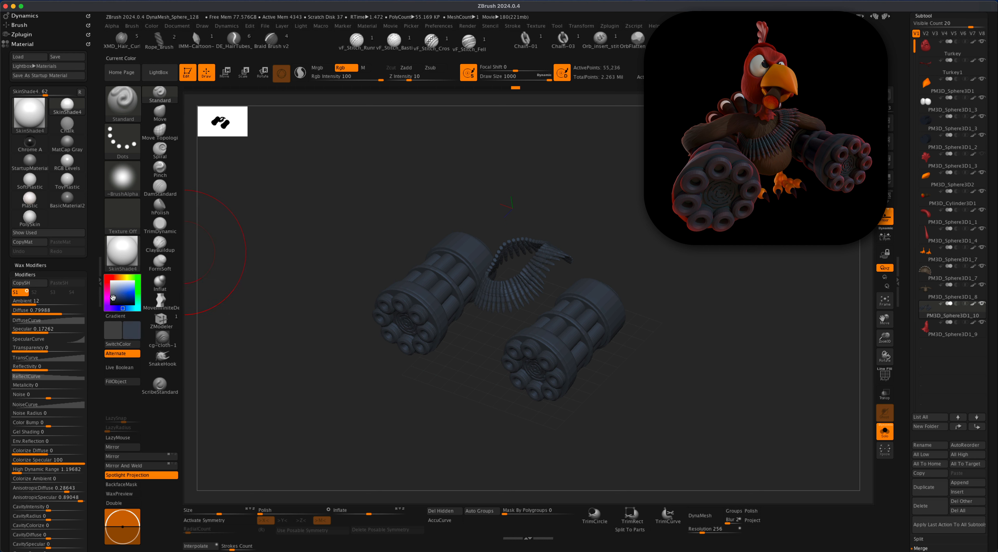
pyautogui.click(122, 142)
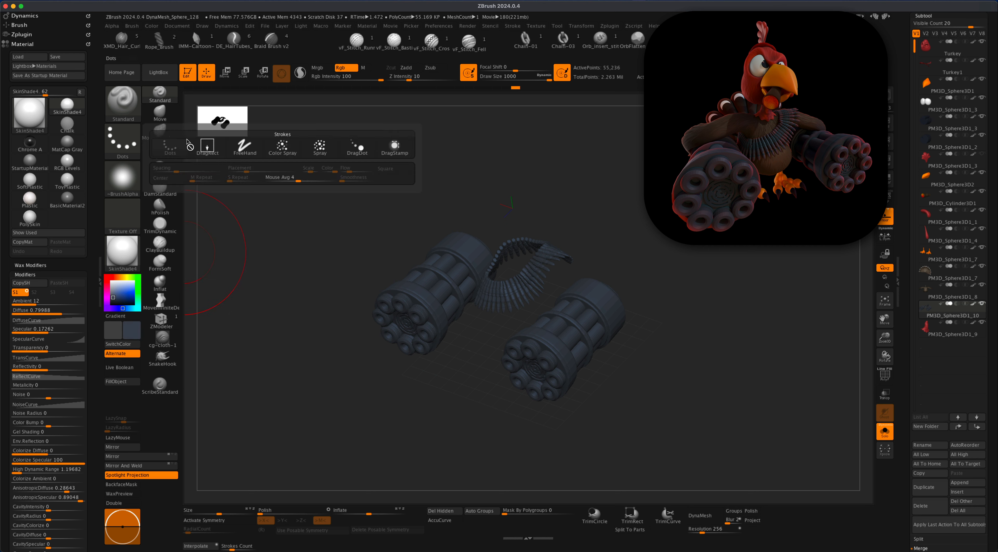
pyautogui.click(319, 147)
pyautogui.click(115, 181)
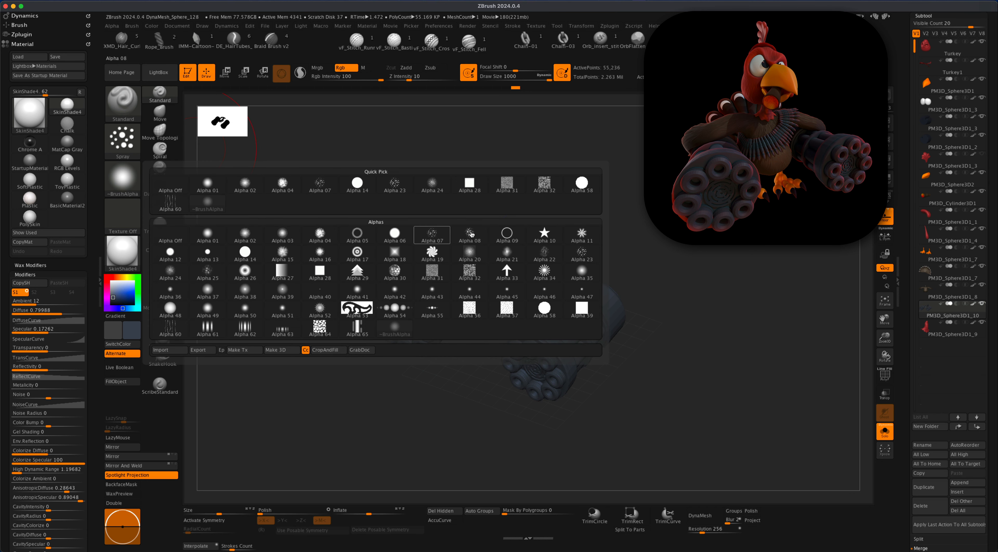
pyautogui.click(432, 234)
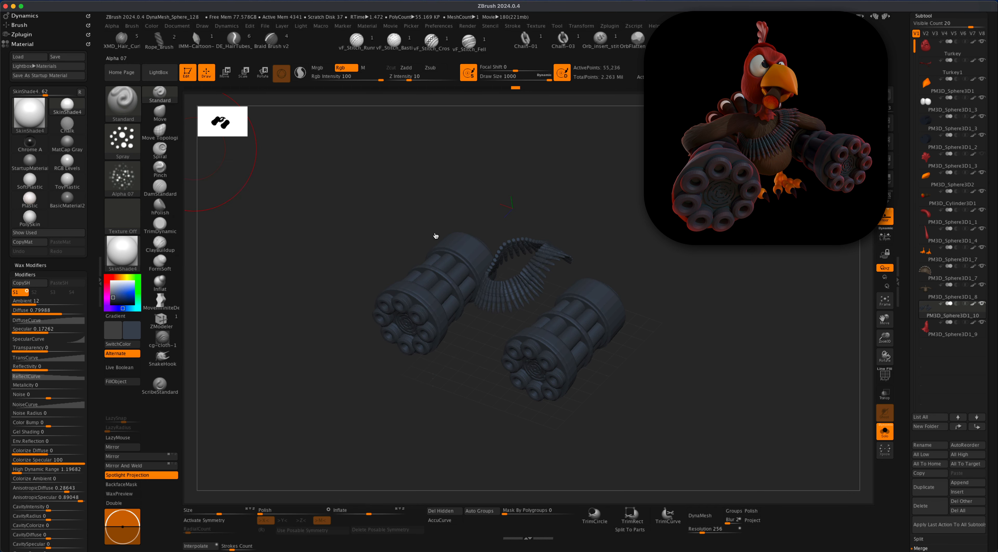
# Turn on X symmetry, undo the test stroke on the weapon and set the Rgb Intensity to 25.
pyautogui.press('s')
pyautogui.press('x')
pyautogui.moveTo(562, 342); pyautogui.dragTo(588, 339)
pyautogui.press('super+z')
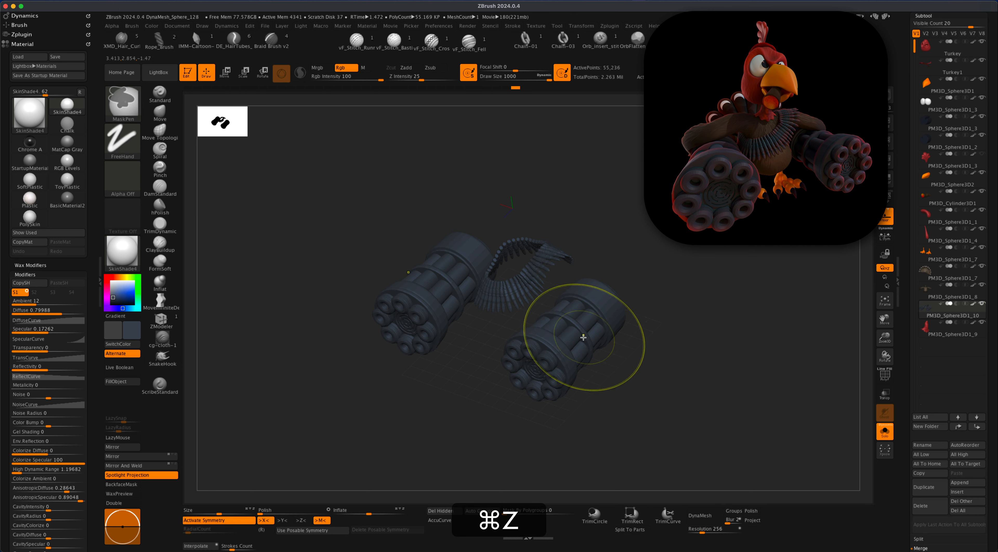
pyautogui.click(336, 79)
pyautogui.write('11')
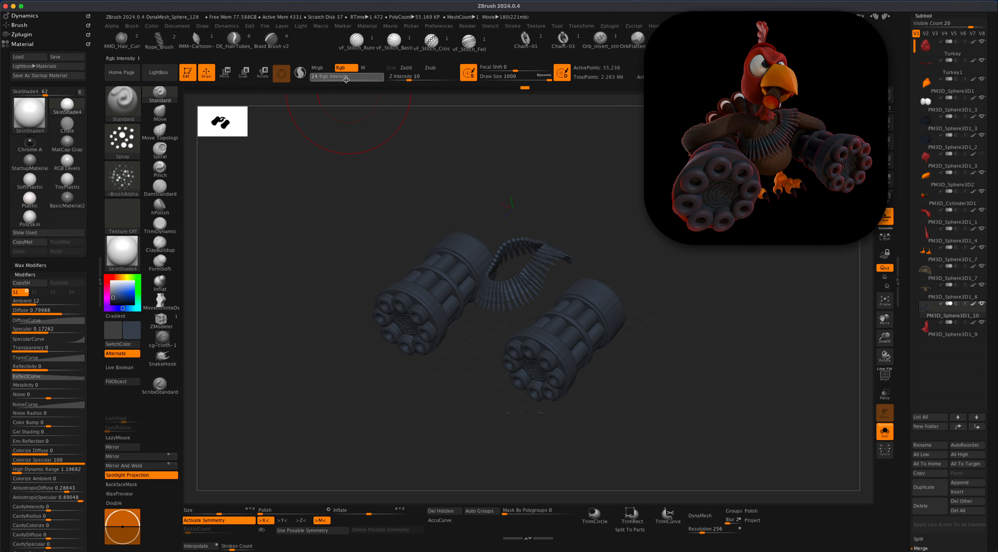
pyautogui.press('Return')
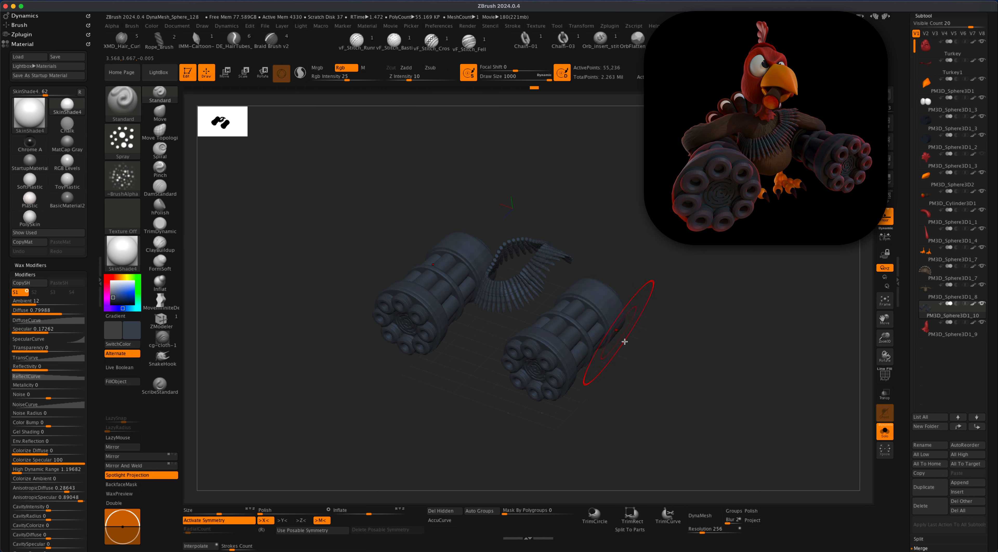
# Lightly spray the blue over the isolated weapons with symmetry, and show the whole turkey again.
pyautogui.moveTo(625, 342); pyautogui.dragTo(550, 375)
pyautogui.moveTo(647, 401); pyautogui.dragTo(535, 280)
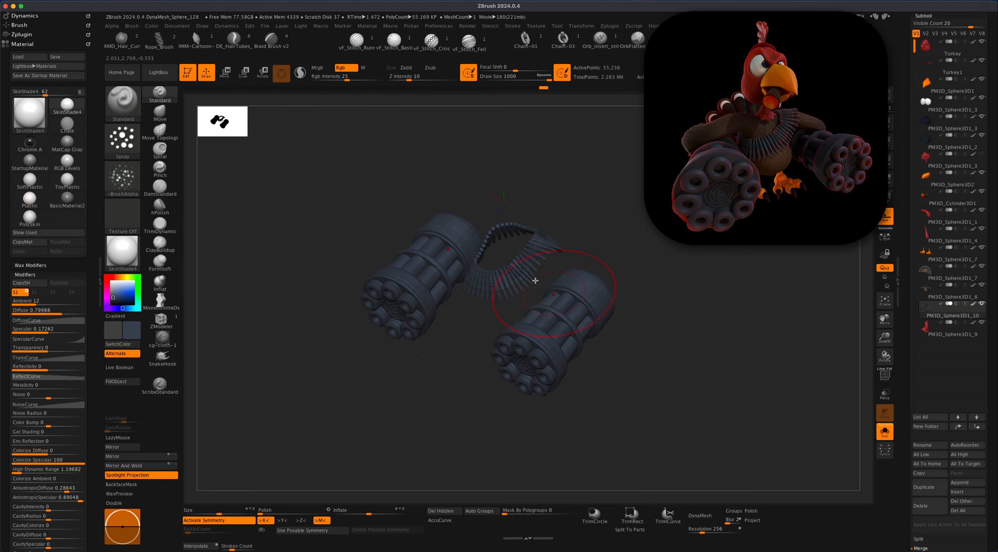
pyautogui.keyDown('alt'); pyautogui.moveTo(438, 367); pyautogui.dragTo(452, 288); pyautogui.keyUp('alt')
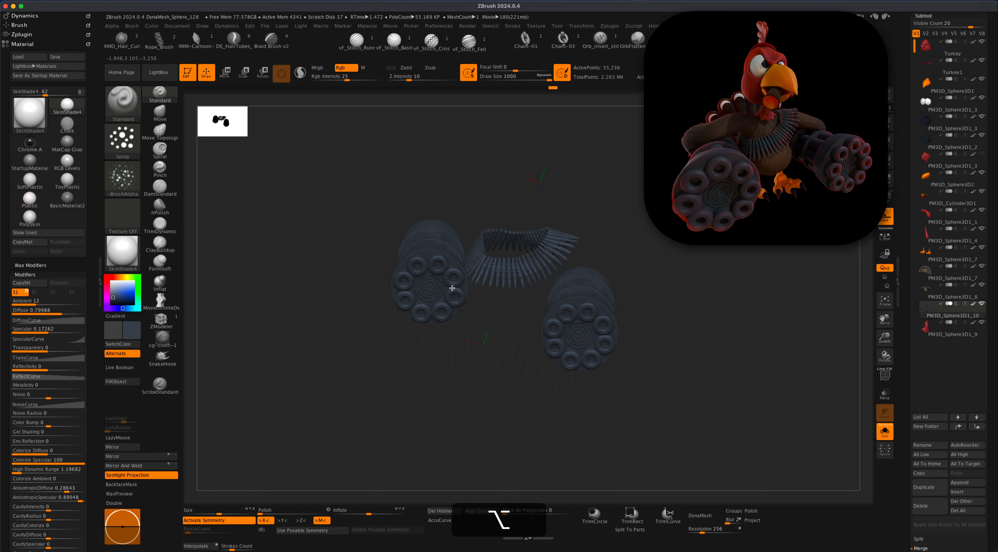
pyautogui.moveTo(464, 348); pyautogui.dragTo(500, 337)
pyautogui.keyDown('alt'); pyautogui.moveTo(577, 350); pyautogui.dragTo(662, 392); pyautogui.keyUp('alt')
pyautogui.moveTo(495, 349); pyautogui.dragTo(639, 343)
pyautogui.click(885, 432)
pyautogui.moveTo(761, 413); pyautogui.dragTo(645, 312)
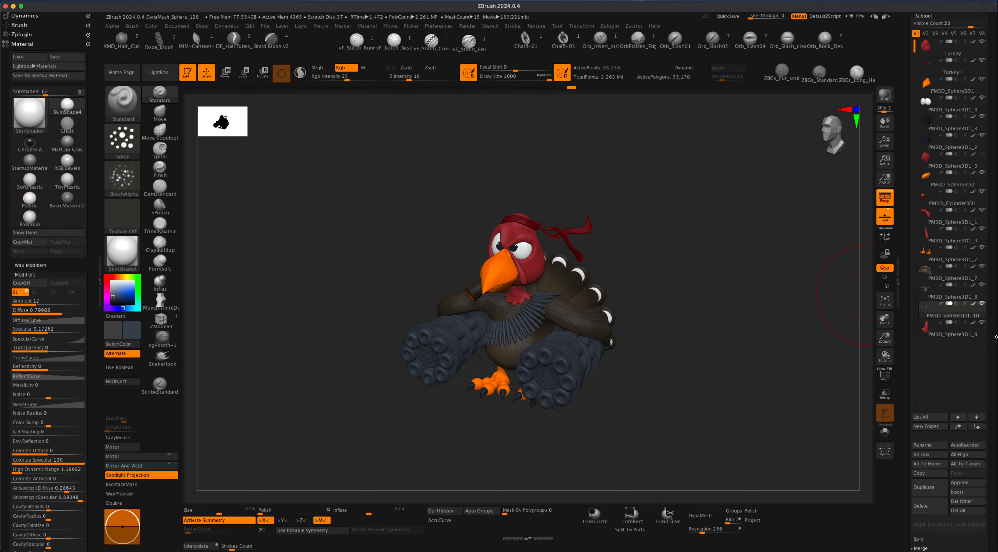
# Select the PM3D_Sphere3D1_7 tail feather subtool and open the Decimation Master plugin settings.
pyautogui.moveTo(993, 328); pyautogui.dragTo(993, 375)
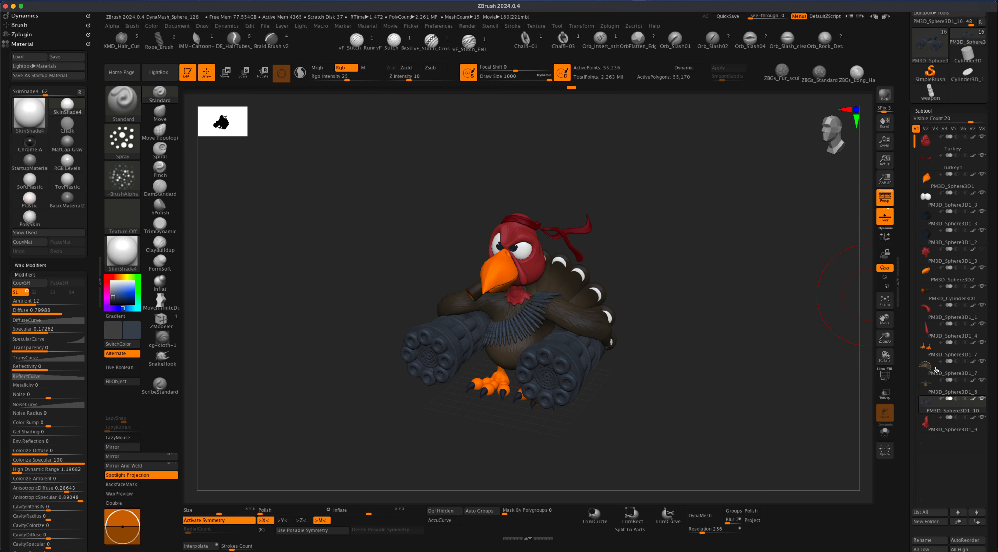
pyautogui.moveTo(937, 369)
pyautogui.click(21, 35)
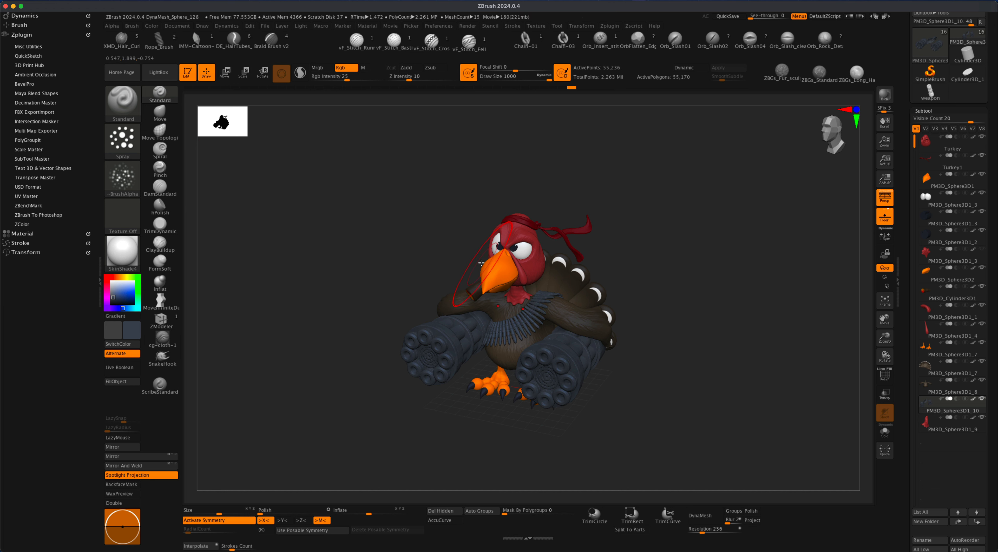
pyautogui.moveTo(735, 363)
pyautogui.mouseDown()
pyautogui.moveTo(751, 350)
pyautogui.moveTo(740, 346)
pyautogui.mouseUp()
pyautogui.click(35, 103)
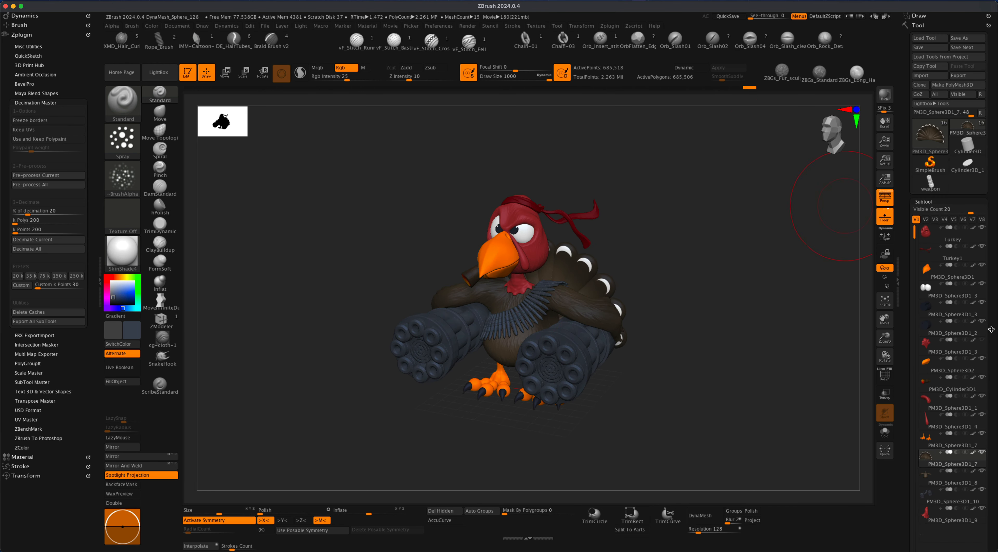
pyautogui.scroll(-10, 968, 270)
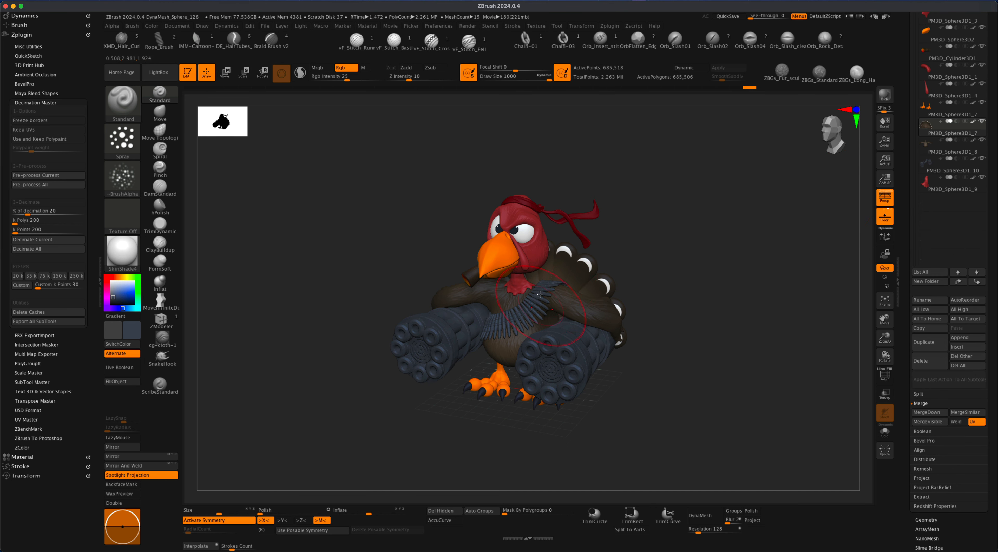
# Merge all visible turkey subtools into a single tool with MergeVisible and switch to the merged tool.
pyautogui.scroll(-3, 996, 363)
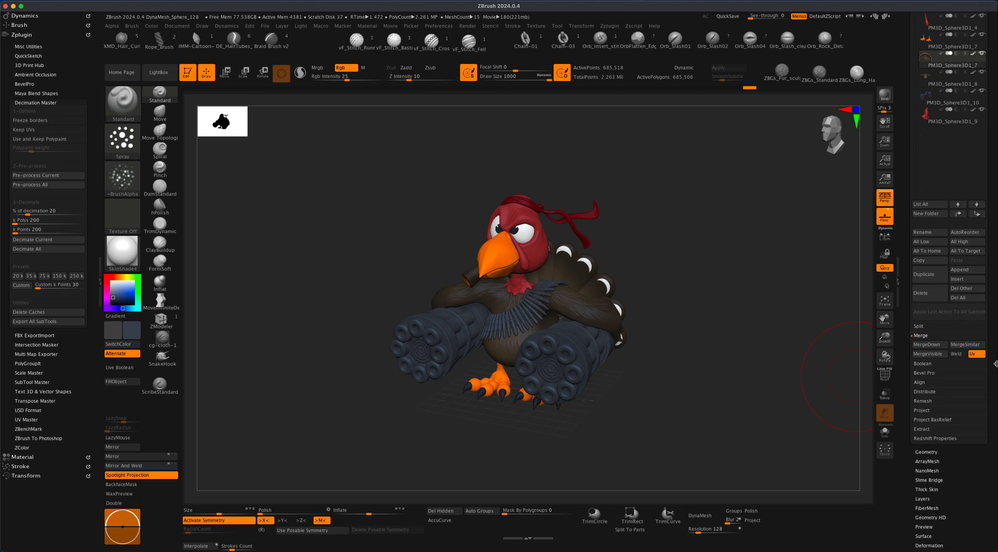
pyautogui.scroll(-1, 996, 363)
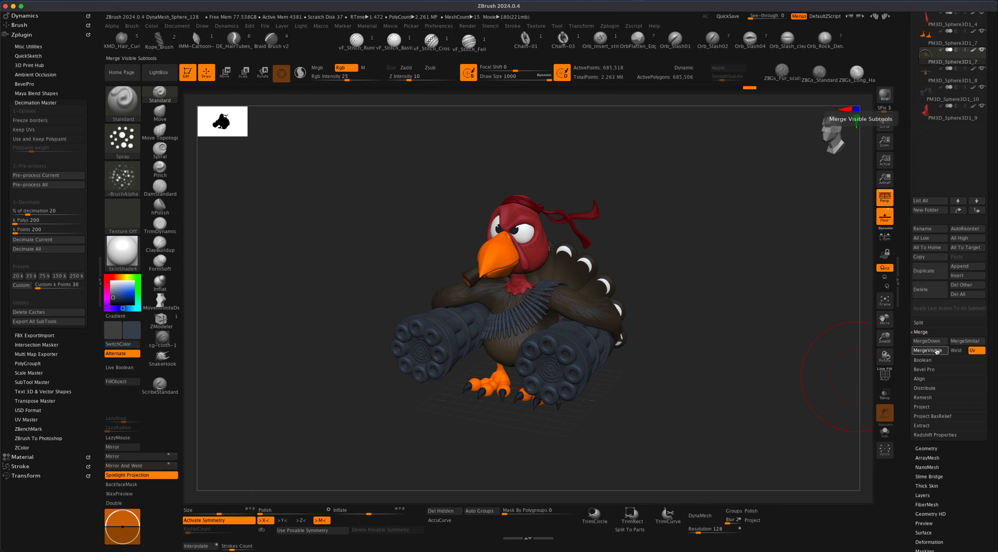
pyautogui.click(927, 351)
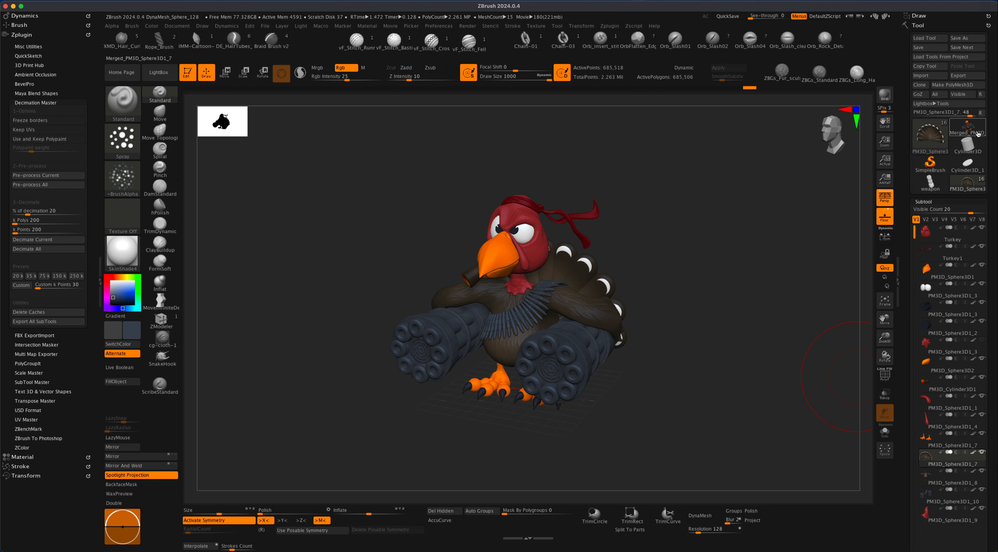
pyautogui.click(966, 128)
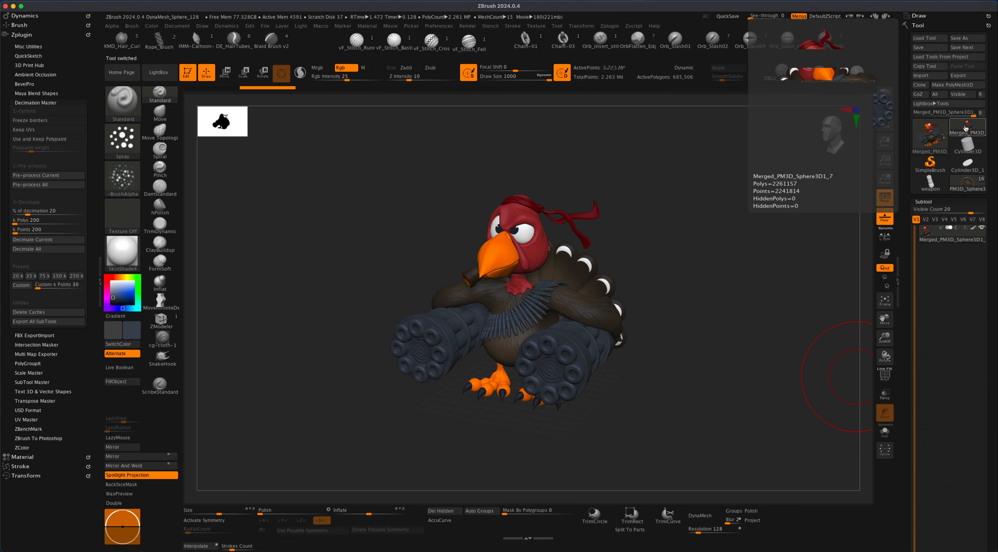
pyautogui.moveTo(957, 214); pyautogui.dragTo(909, 252)
pyautogui.moveTo(821, 297)
pyautogui.mouseDown()
pyautogui.moveTo(632, 316)
pyautogui.moveTo(697, 341)
pyautogui.moveTo(682, 341)
pyautogui.moveTo(675, 335)
pyautogui.moveTo(721, 345)
pyautogui.moveTo(842, 334)
pyautogui.mouseUp()
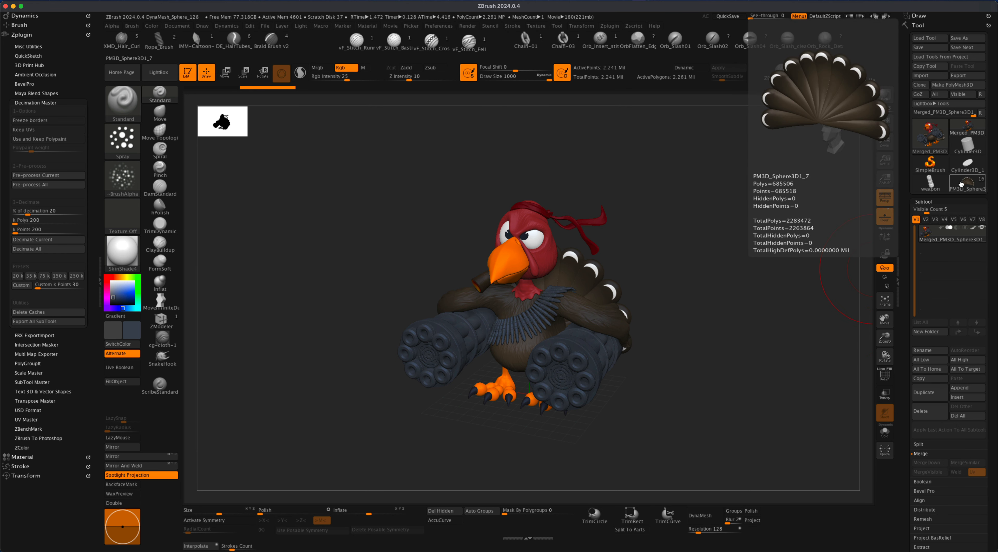
# Switch back to the turkey tool with the separate subtools and save it to disk.
pyautogui.click(961, 183)
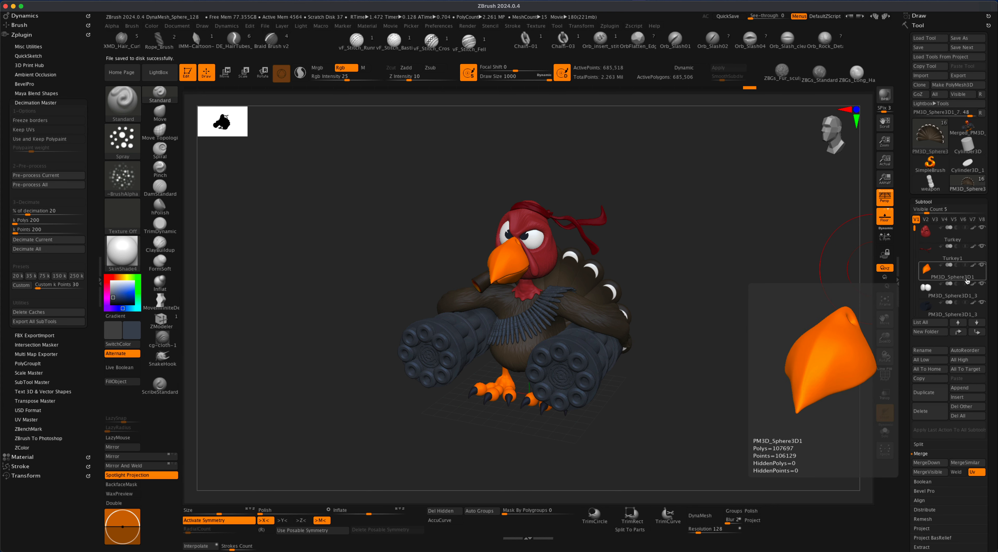
pyautogui.moveTo(744, 301); pyautogui.dragTo(751, 294)
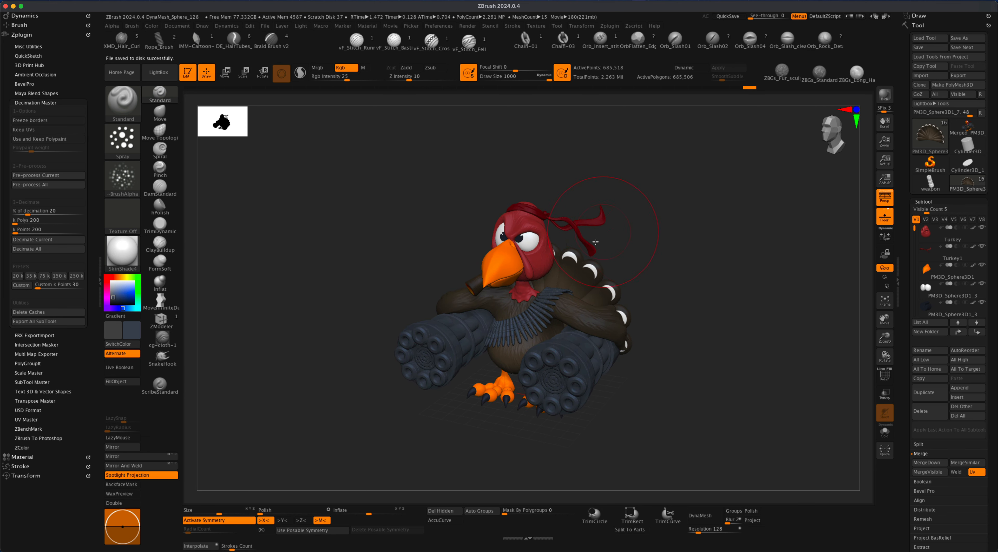
pyautogui.moveTo(644, 191); pyautogui.dragTo(659, 202)
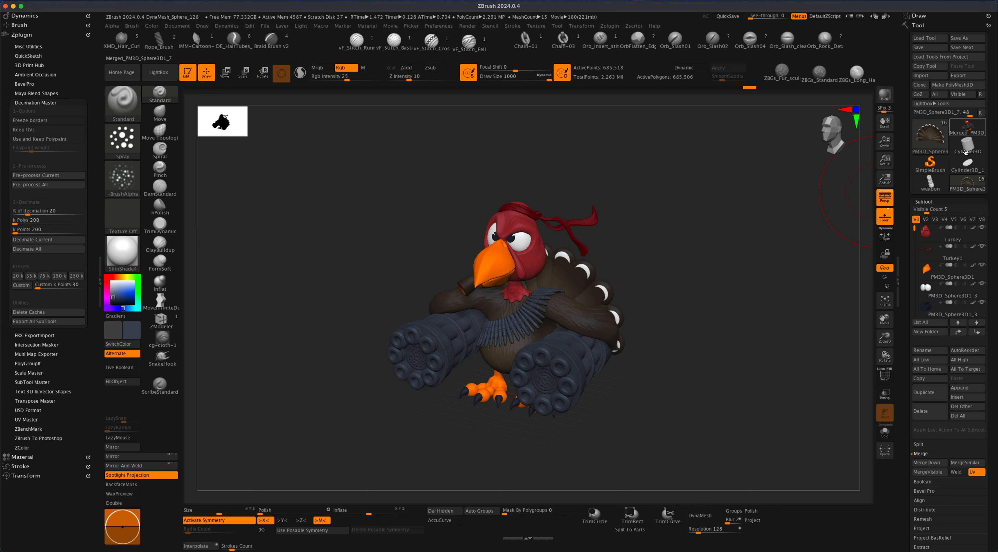
# Switch to the merged turkey tool, save it as Merged, and export it in OBJ format to the Turkey folder.
pyautogui.click(967, 127)
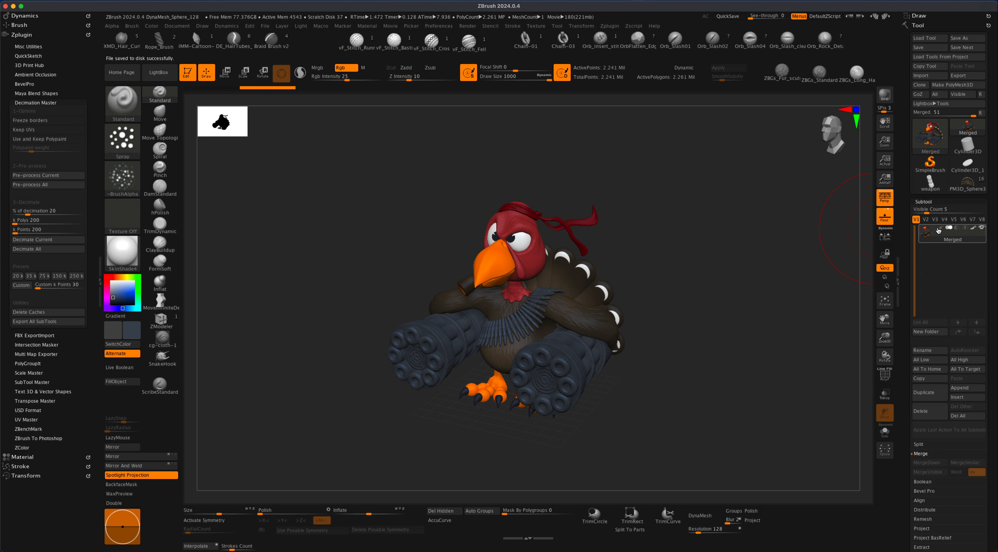
pyautogui.moveTo(943, 235)
pyautogui.click(966, 76)
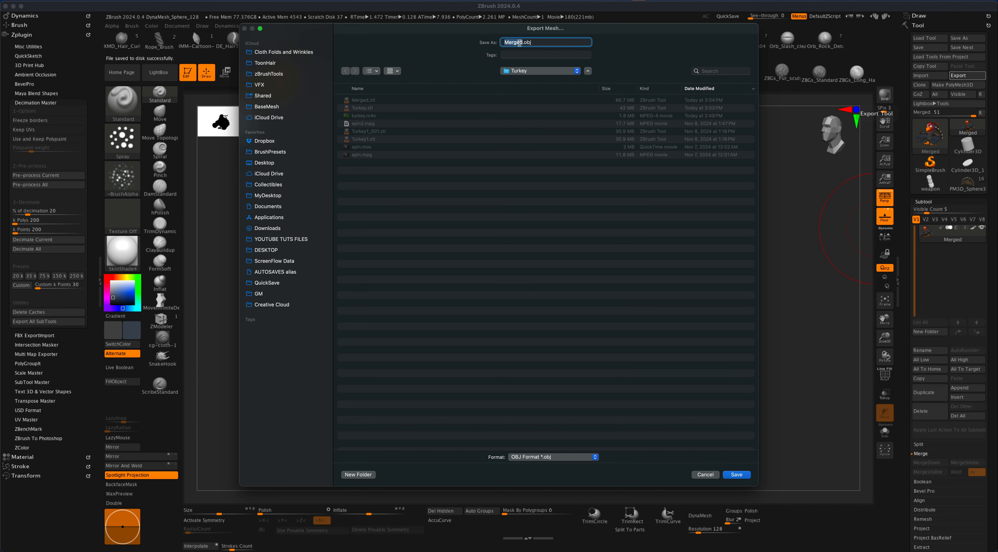
pyautogui.click(738, 475)
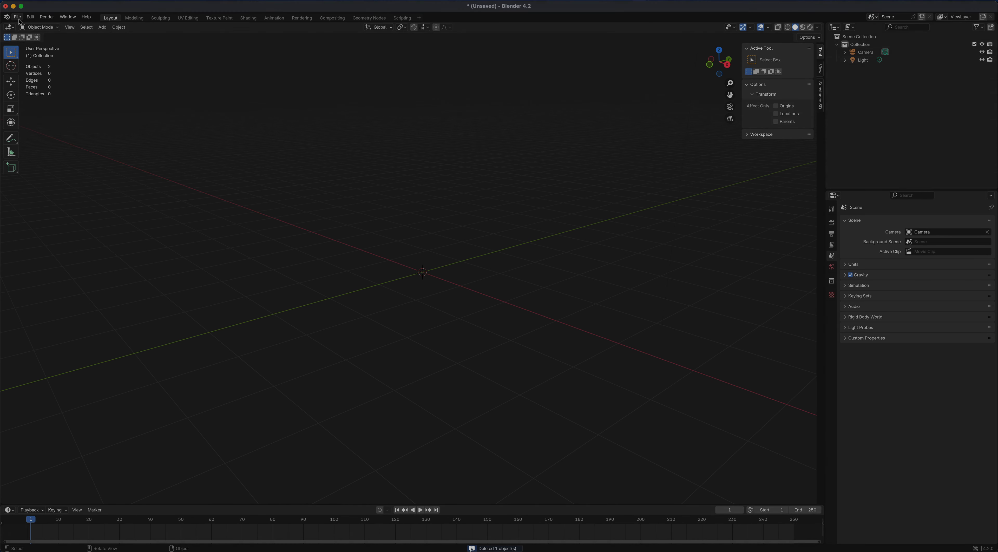
# Switch to Blender and import the exported Merged OBJ into the scene.
pyautogui.click(17, 16)
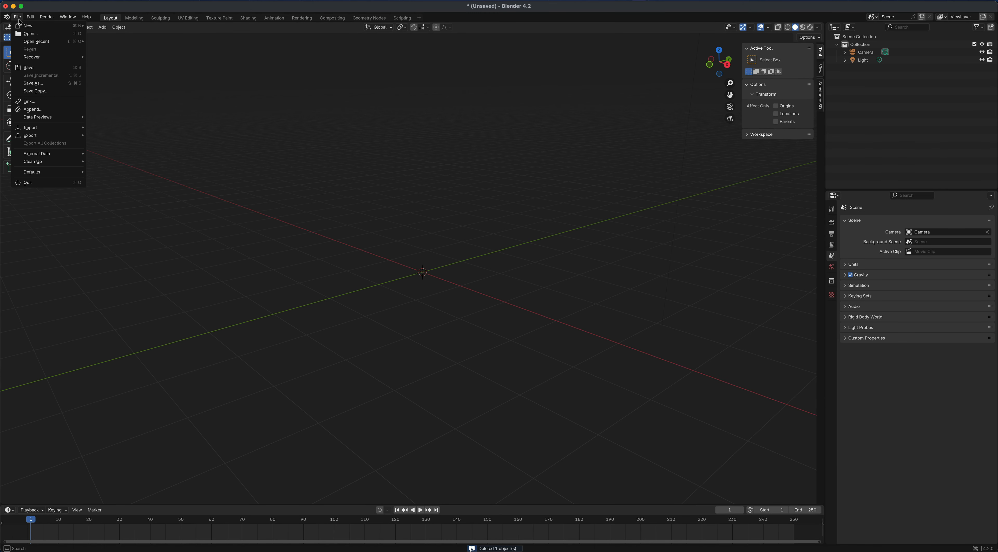
pyautogui.moveTo(45, 131)
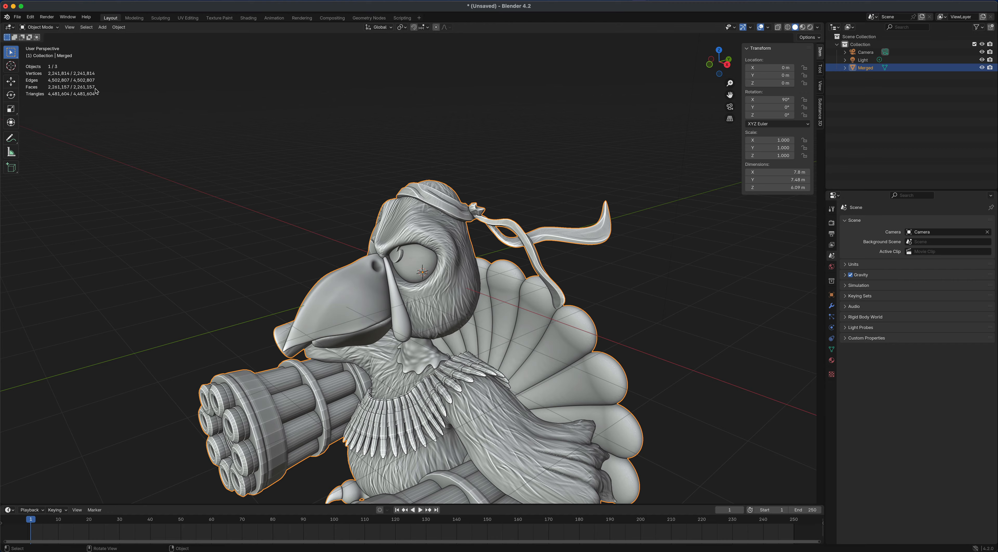
pyautogui.keyDown('alt'); pyautogui.moveTo(670, 356); pyautogui.dragTo(581, 356); pyautogui.keyUp('alt')
# Move the imported turkey up along Z to about 5.83 m so its feet stand on the grid floor.
pyautogui.click(10, 81)
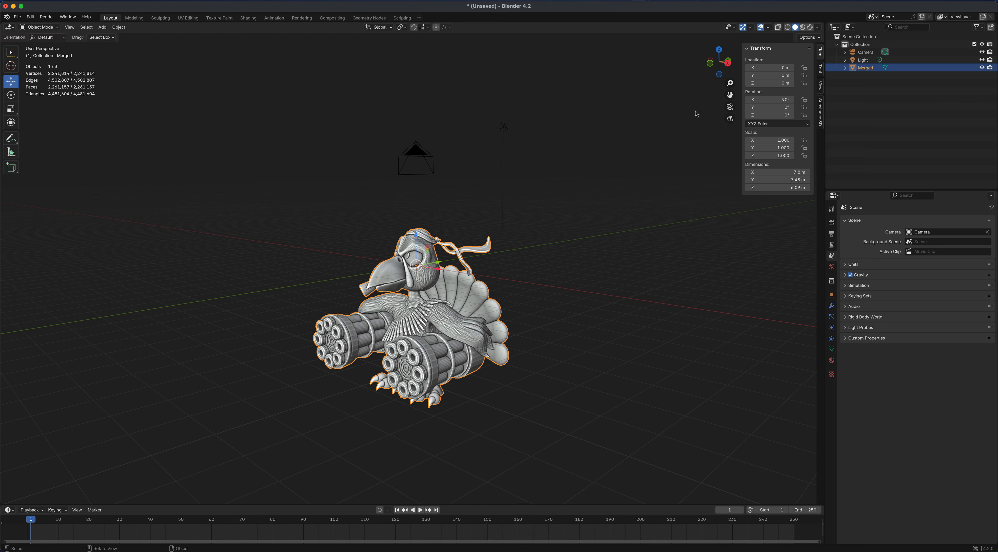
pyautogui.click(710, 64)
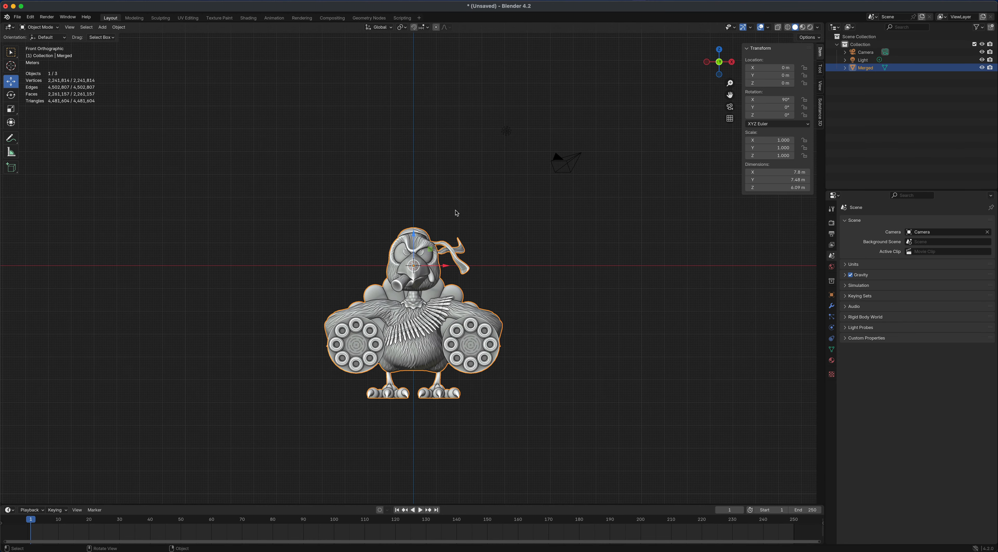
pyautogui.moveTo(414, 234); pyautogui.dragTo(419, 98)
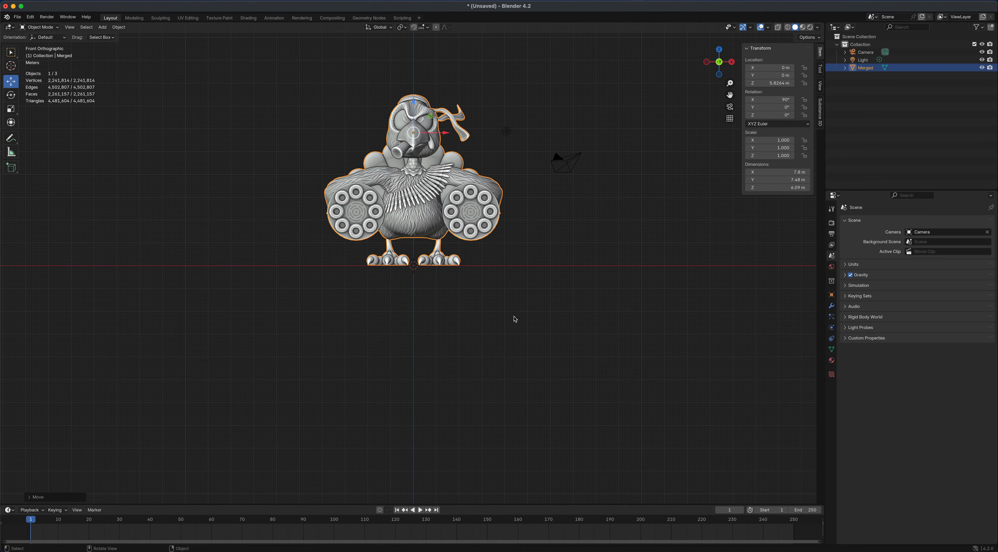
pyautogui.moveTo(515, 319)
pyautogui.keyDown('alt'); pyautogui.mouseDown()
pyautogui.moveTo(537, 333)
pyautogui.moveTo(526, 333)
pyautogui.moveTo(547, 433)
pyautogui.moveTo(526, 417)
pyautogui.moveTo(566, 419)
pyautogui.moveTo(541, 421)
pyautogui.moveTo(550, 415)
pyautogui.mouseUp(); pyautogui.keyUp('alt')
pyautogui.click(499, 353)
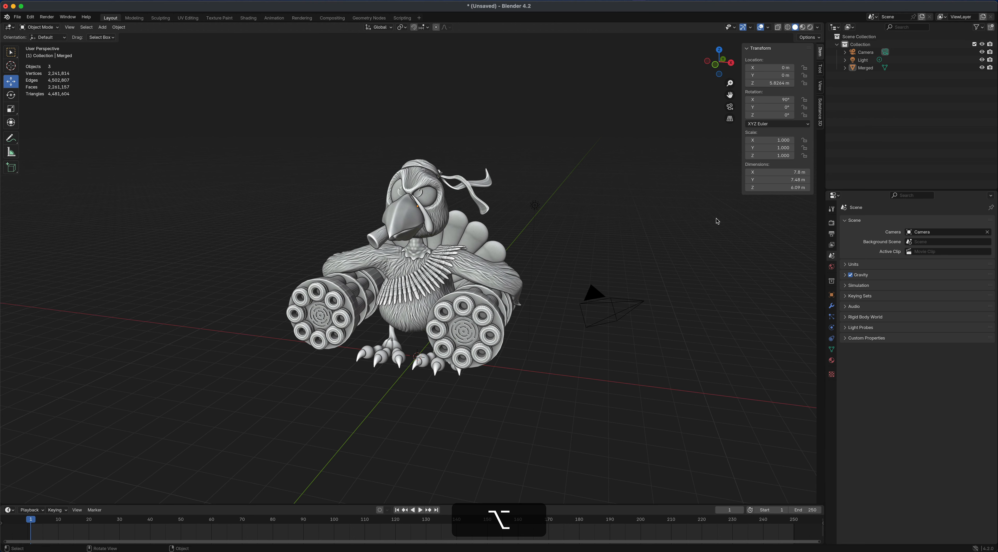
# Switch the viewport to Material Preview, select the turkey and expand the Color Attributes in its object data properties.
pyautogui.click(802, 27)
pyautogui.moveTo(551, 395)
pyautogui.keyDown('alt'); pyautogui.mouseDown()
pyautogui.moveTo(615, 397)
pyautogui.moveTo(541, 401)
pyautogui.moveTo(476, 316)
pyautogui.mouseUp(); pyautogui.keyUp('alt')
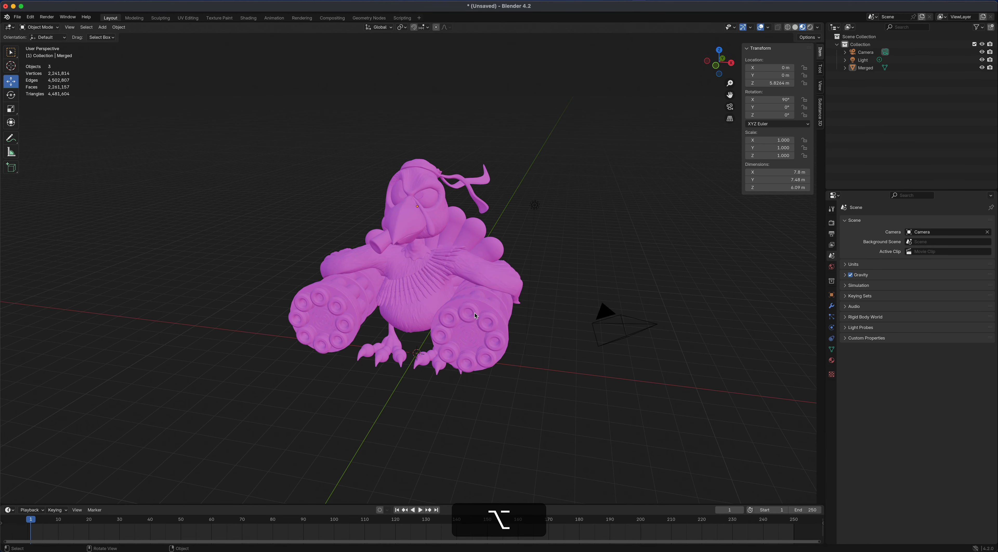
pyautogui.click(429, 302)
pyautogui.keyDown('alt'); pyautogui.moveTo(567, 374); pyautogui.dragTo(556, 374); pyautogui.keyUp('alt')
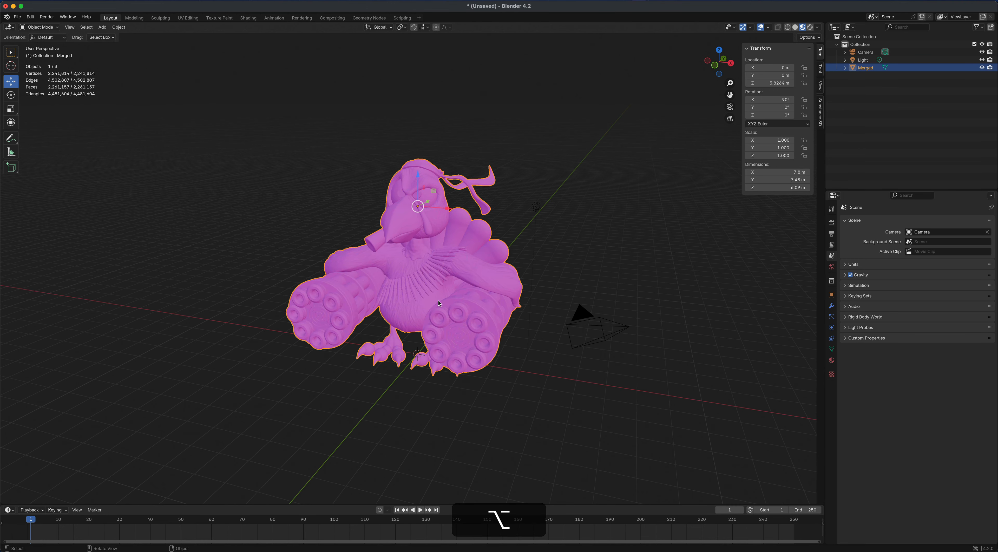
pyautogui.click(831, 349)
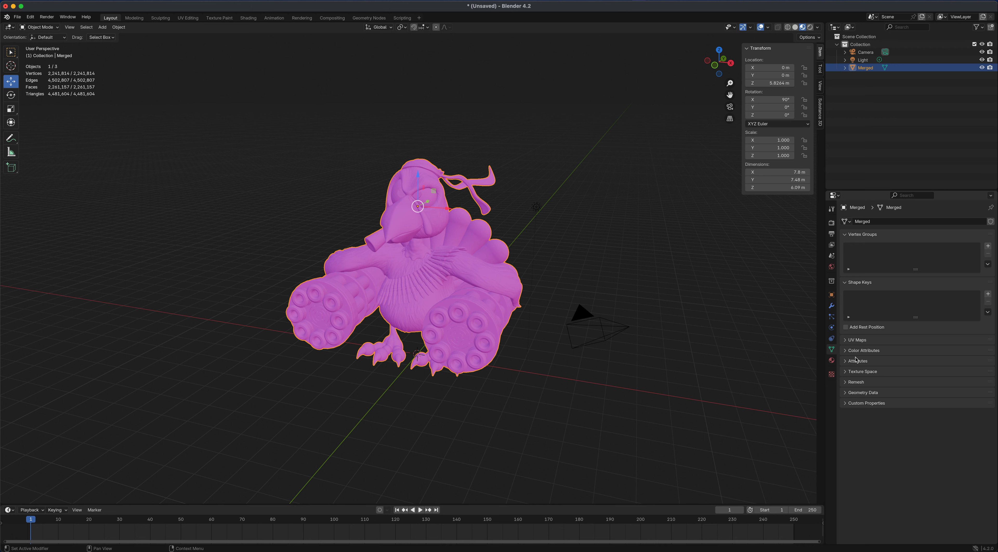
pyautogui.click(861, 351)
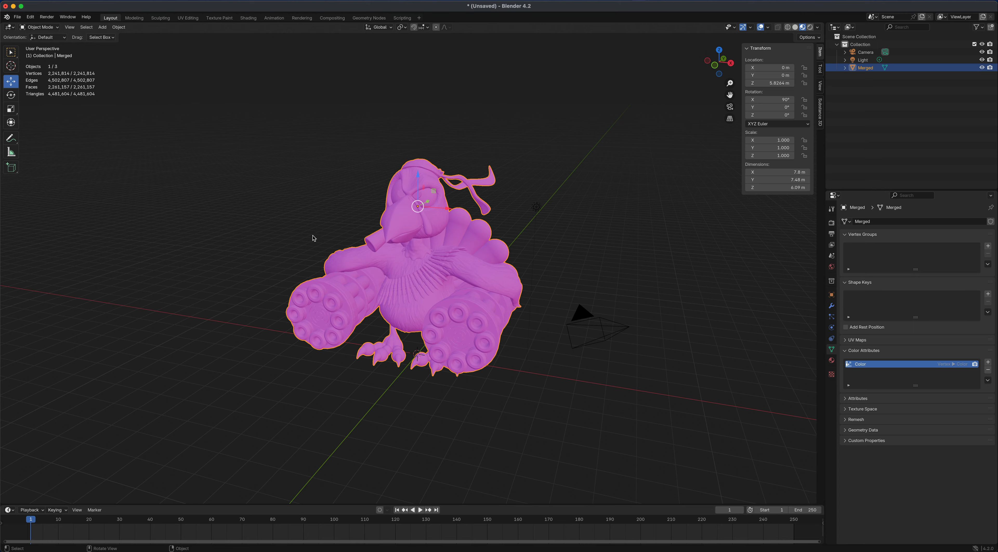
pyautogui.moveTo(313, 236)
pyautogui.keyDown('alt'); pyautogui.mouseDown()
pyautogui.moveTo(356, 232)
pyautogui.moveTo(300, 229)
pyautogui.mouseUp(); pyautogui.keyUp('alt')
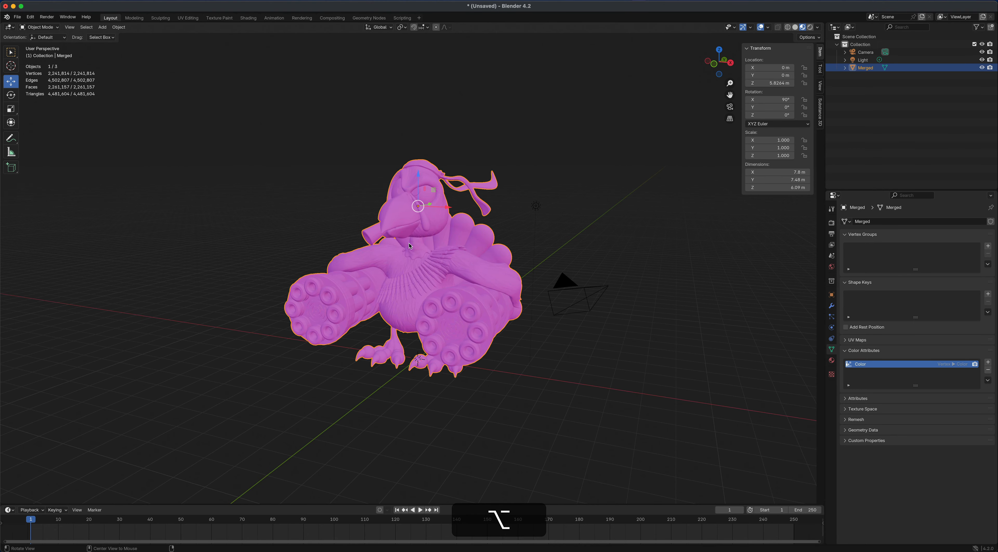
# Go to the Shading workspace and delete the Merged.bmp image texture node from the turkey's defaultMat material.
pyautogui.click(248, 18)
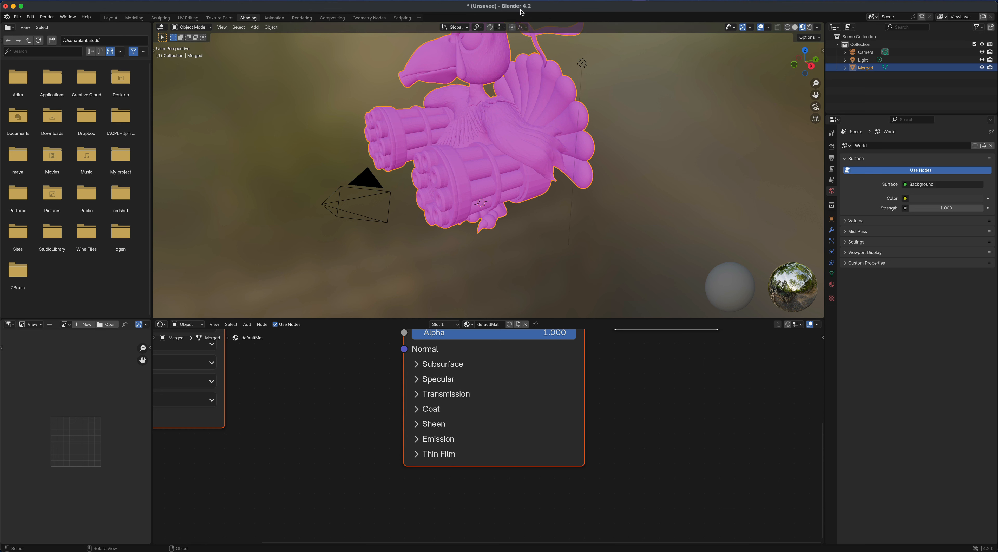
pyautogui.scroll(-5, 642, 399)
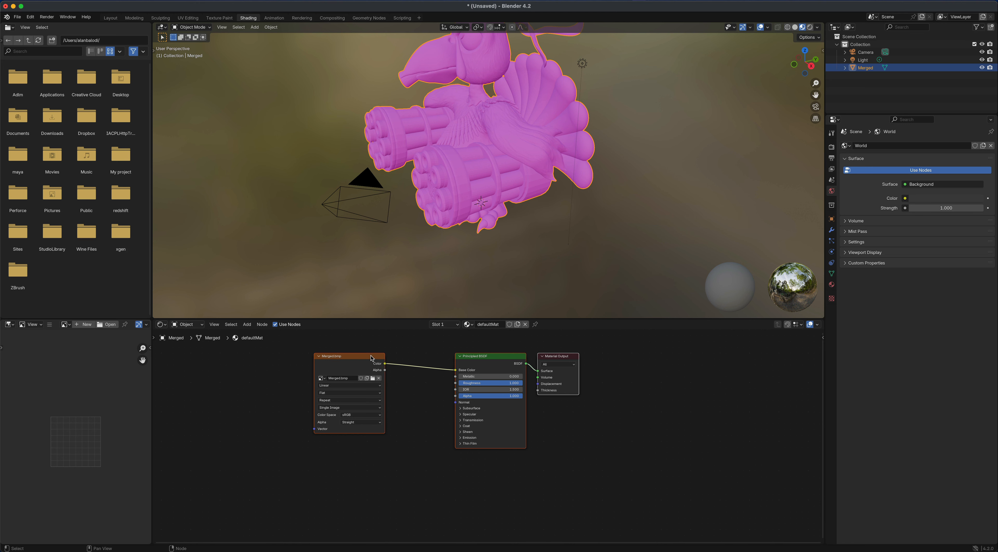
pyautogui.moveTo(371, 356); pyautogui.dragTo(415, 372)
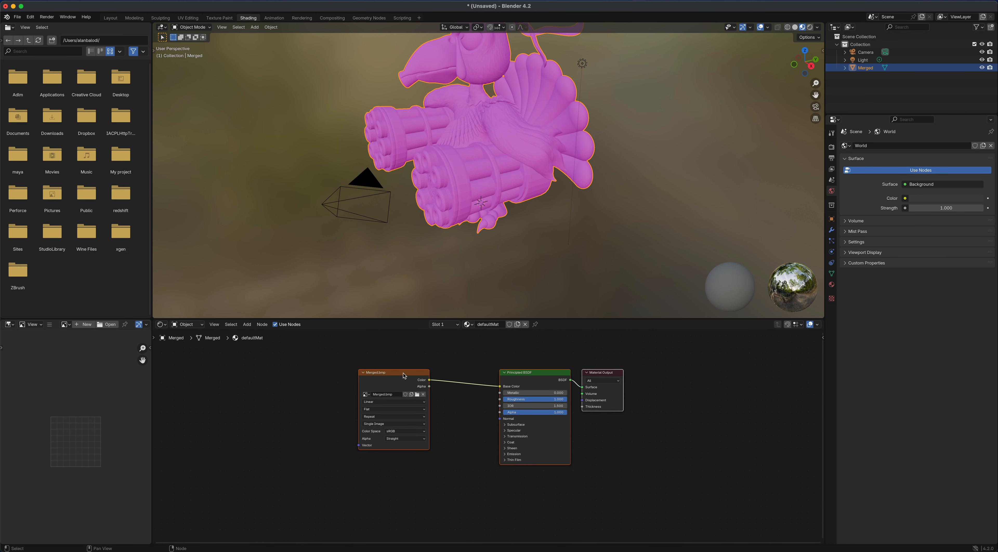
pyautogui.click(412, 376)
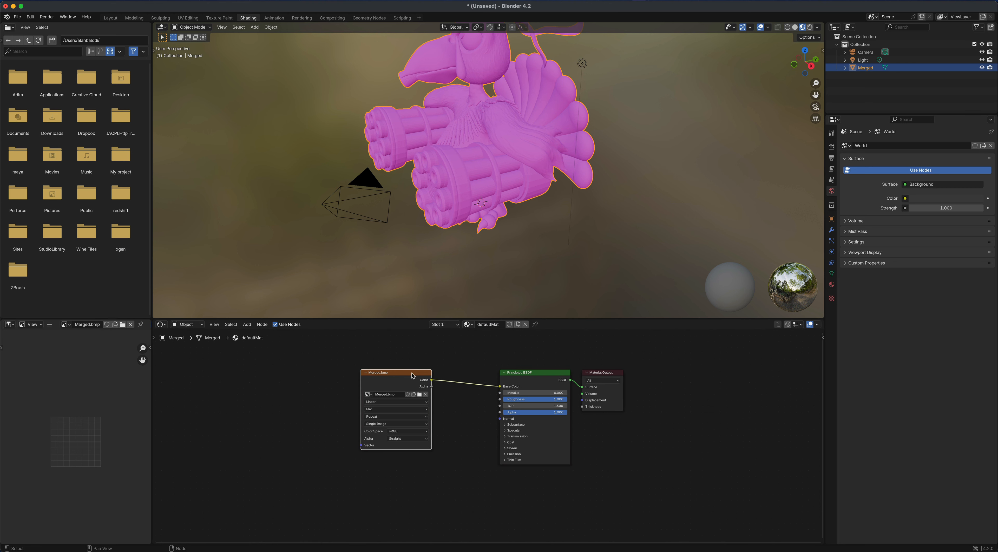
pyautogui.press('Delete')
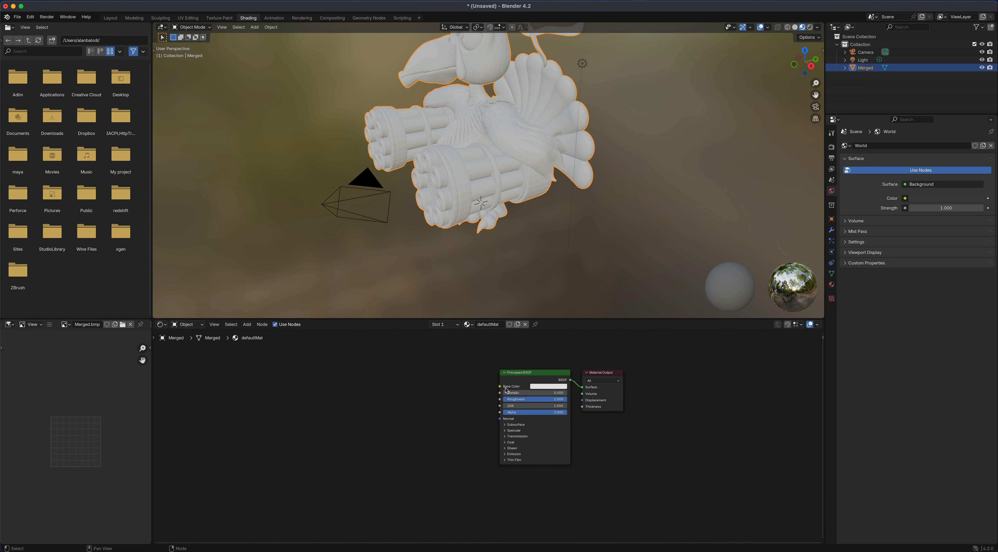
# Add an Attribute node beside the Principled BSDF and connect its Color output to Base Color.
pyautogui.hotkey('shift', 'a')
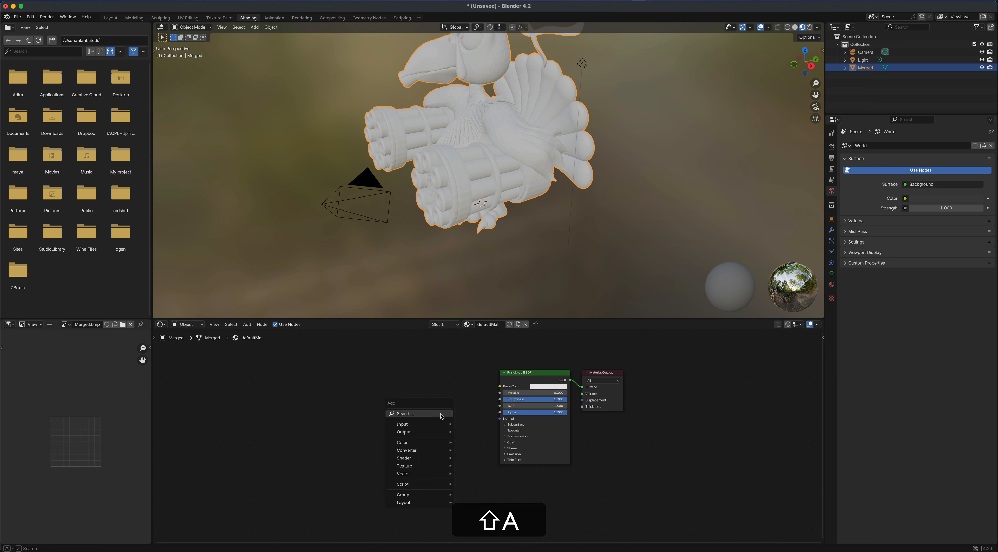
pyautogui.click(441, 414)
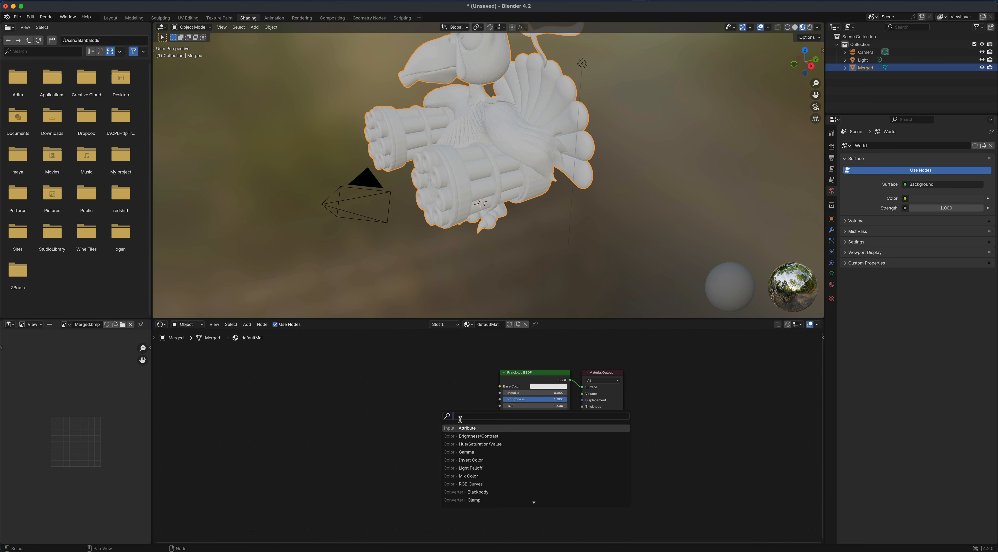
pyautogui.click(465, 428)
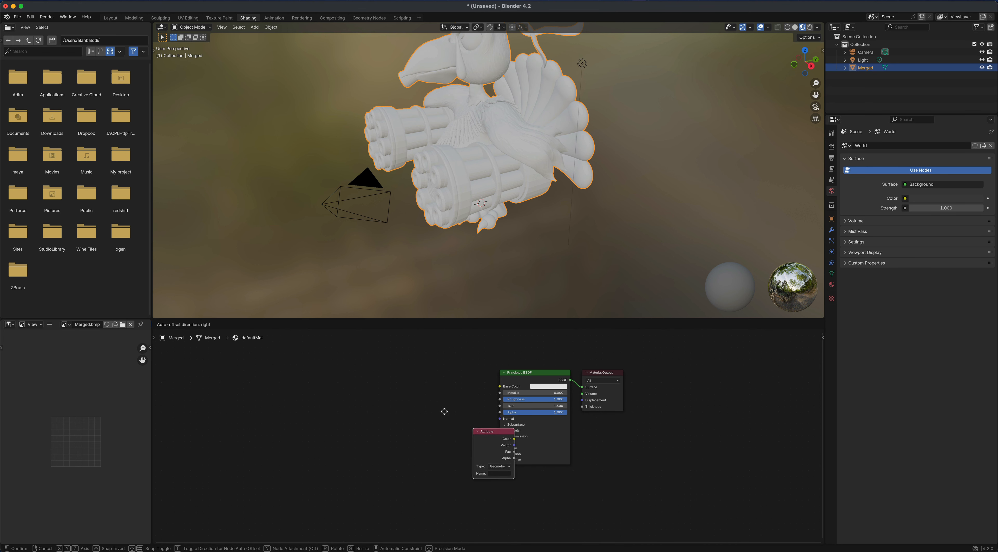
pyautogui.click(423, 373)
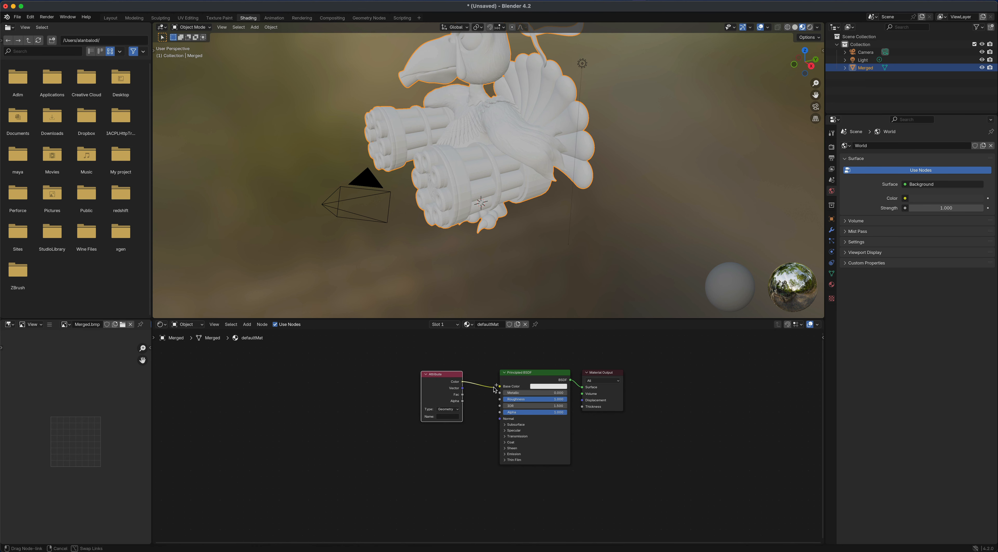
pyautogui.moveTo(499, 390); pyautogui.dragTo(499, 390)
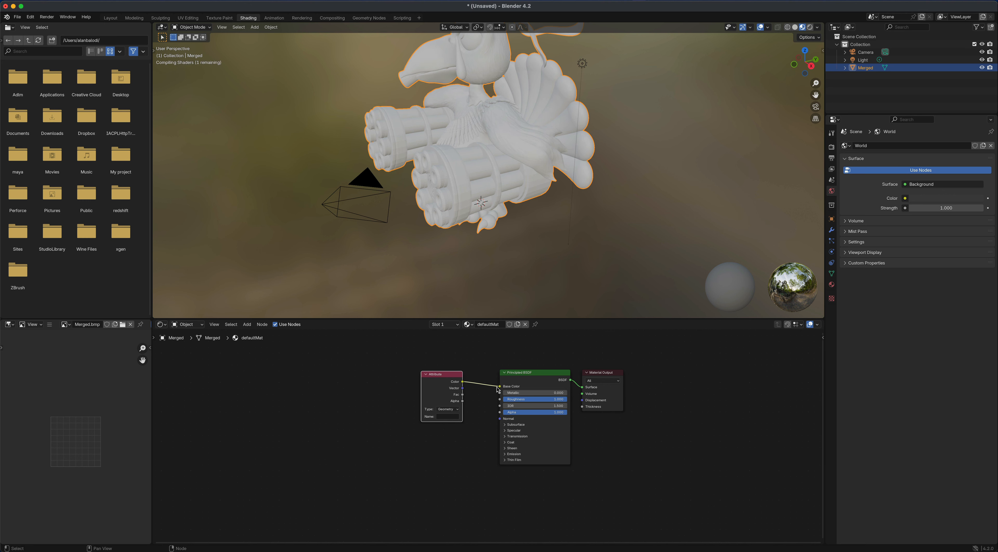
# Set the Attribute node's name to Color so the material uses the turkey's vertex colours.
pyautogui.click(446, 417)
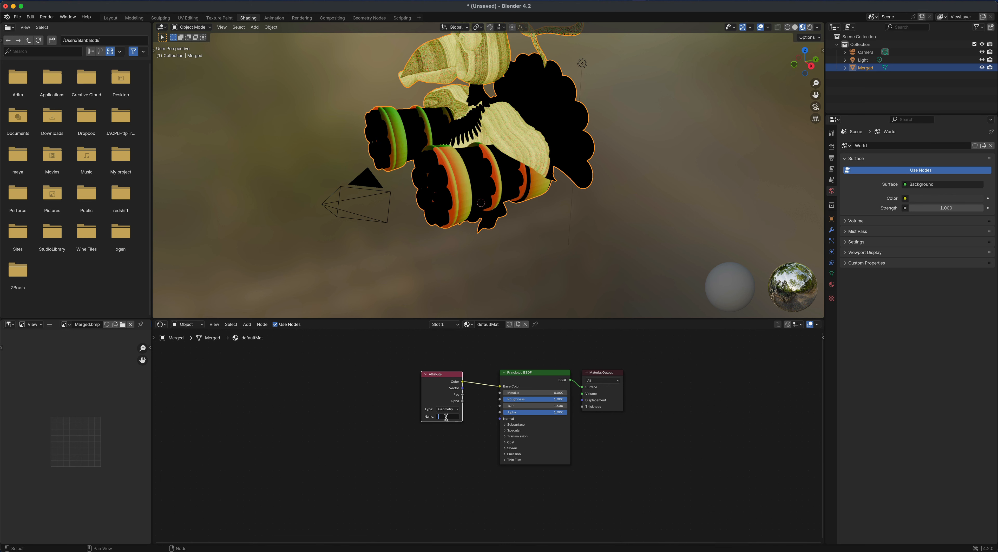
pyautogui.write('Color')
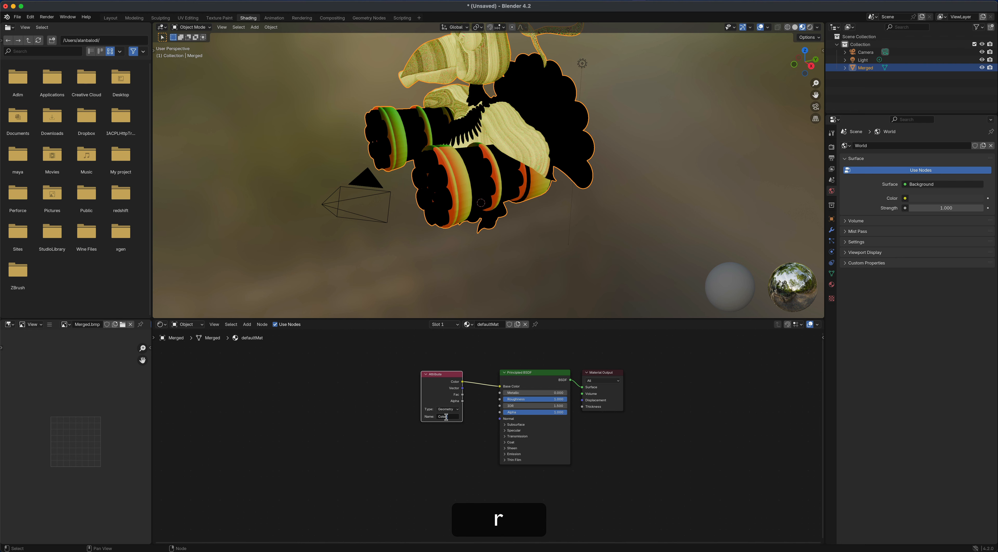
pyautogui.press('Return')
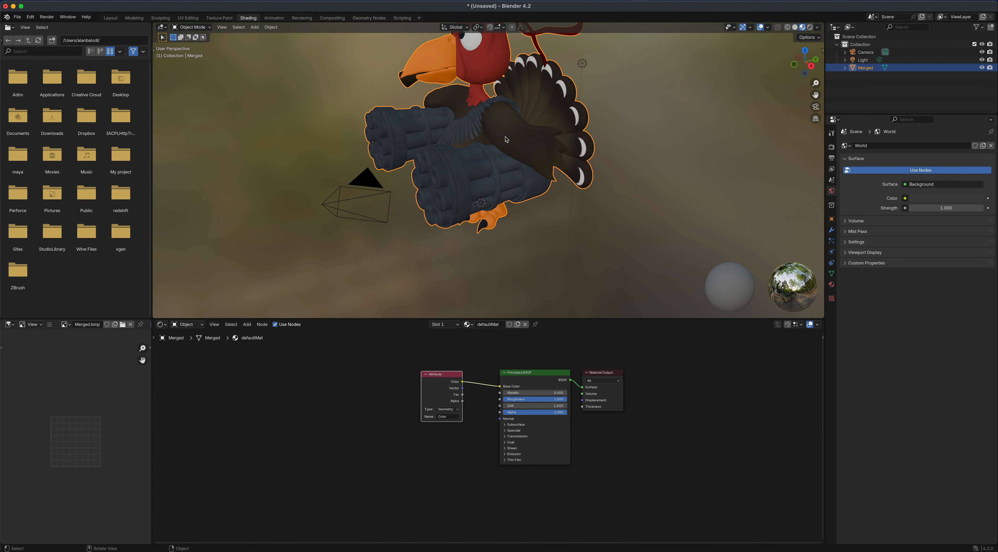
# Return to the Layout workspace, show the defaultMat material properties and keep the turkey selected.
pyautogui.keyDown('alt'); pyautogui.moveTo(539, 163); pyautogui.dragTo(581, 194); pyautogui.keyUp('alt')
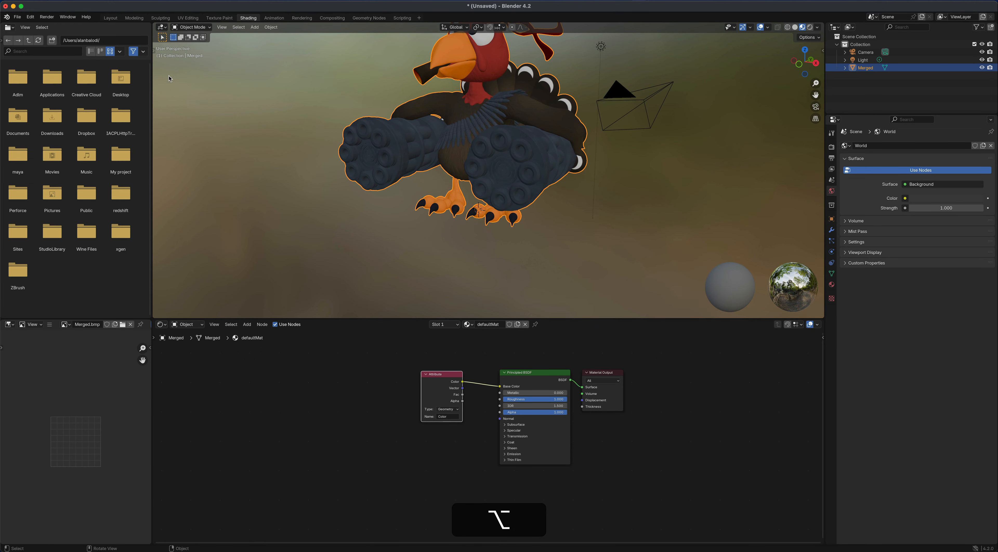
pyautogui.click(111, 18)
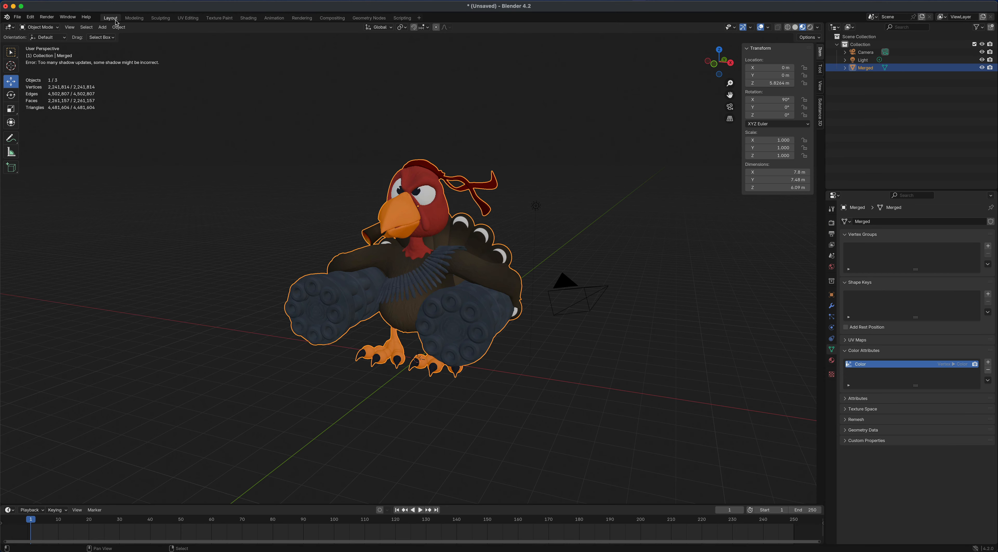
pyautogui.click(536, 388)
pyautogui.keyDown('alt'); pyautogui.moveTo(440, 397); pyautogui.dragTo(374, 409); pyautogui.keyUp('alt')
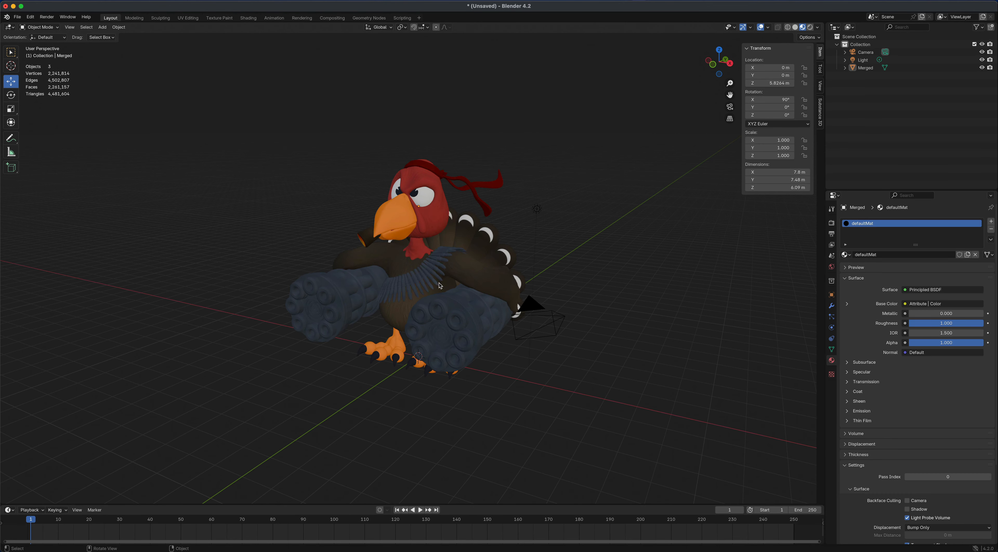
pyautogui.click(439, 283)
pyautogui.keyDown('alt'); pyautogui.moveTo(585, 330); pyautogui.dragTo(611, 311); pyautogui.keyUp('alt')
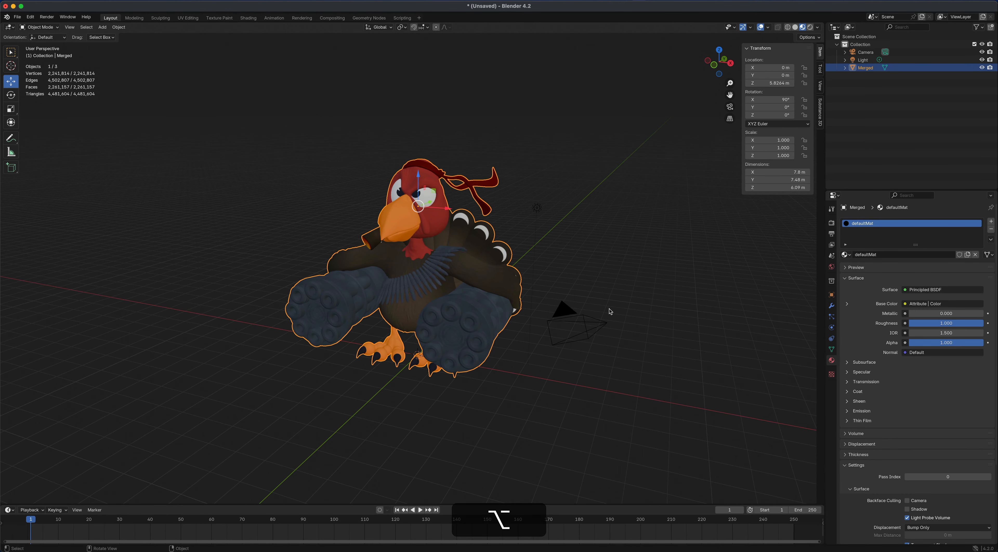
# Set defaultMat's Metallic to about 0.25 and Roughness to about 0.55, and expand its Subsurface settings.
pyautogui.moveTo(918, 315)
pyautogui.mouseDown()
pyautogui.moveTo(957, 322)
pyautogui.moveTo(911, 323)
pyautogui.moveTo(964, 323)
pyautogui.moveTo(953, 323)
pyautogui.mouseUp()
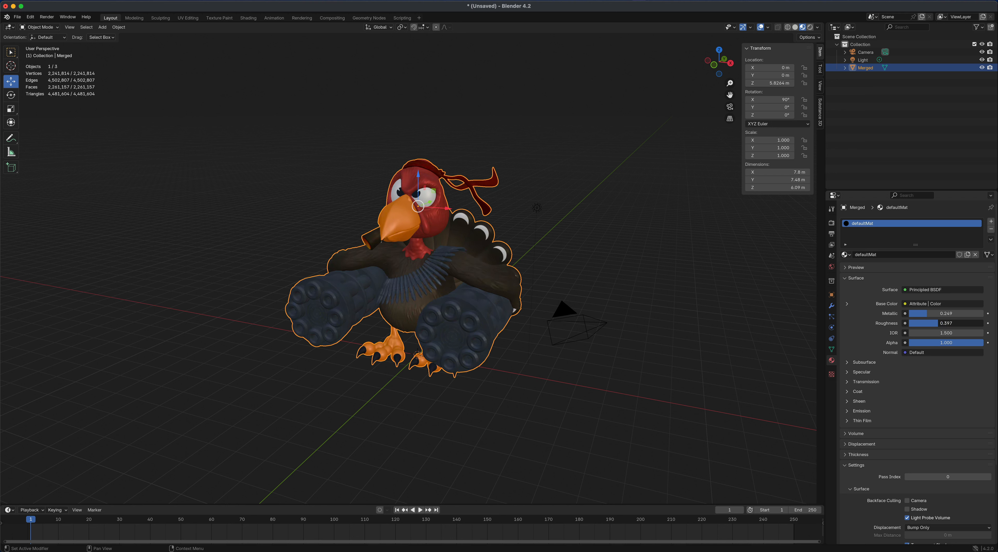
pyautogui.click(861, 363)
pyautogui.click(861, 363)
pyautogui.click(861, 363)
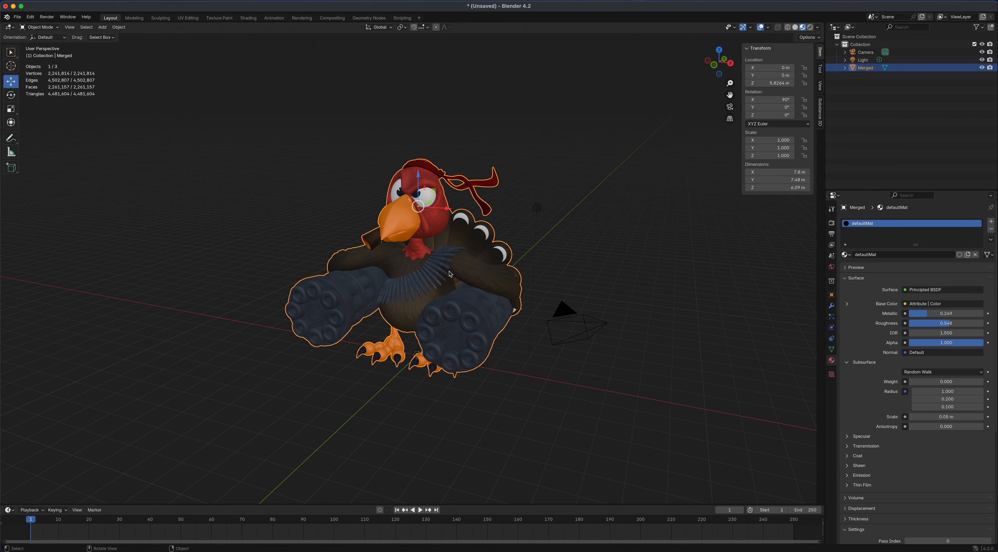
# Deselect the turkey and examine its adjusted surface from the front, above and both sides.
pyautogui.keyDown('alt'); pyautogui.moveTo(577, 292); pyautogui.dragTo(539, 310); pyautogui.keyUp('alt')
pyautogui.click(539, 310)
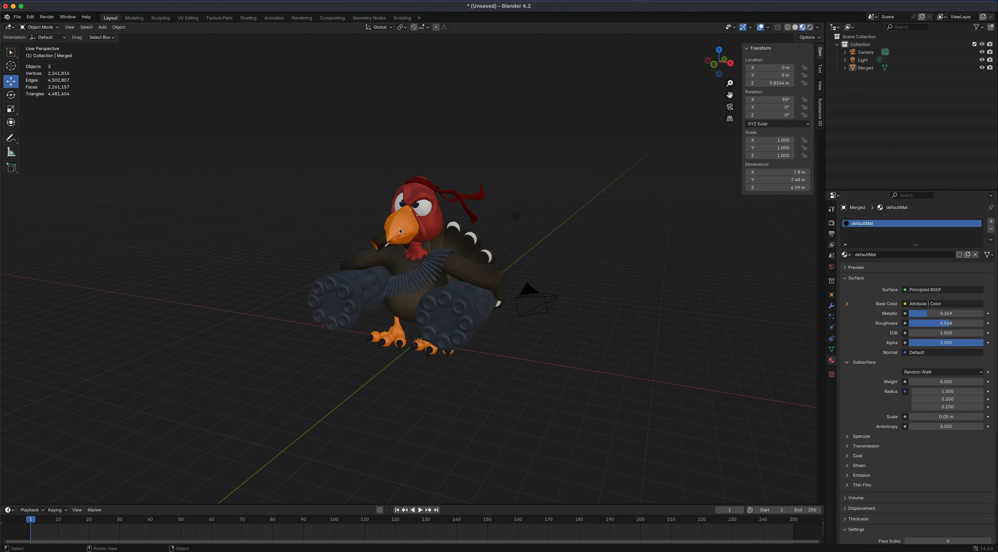
pyautogui.keyDown('alt'); pyautogui.moveTo(313, 220); pyautogui.dragTo(352, 223); pyautogui.keyUp('alt')
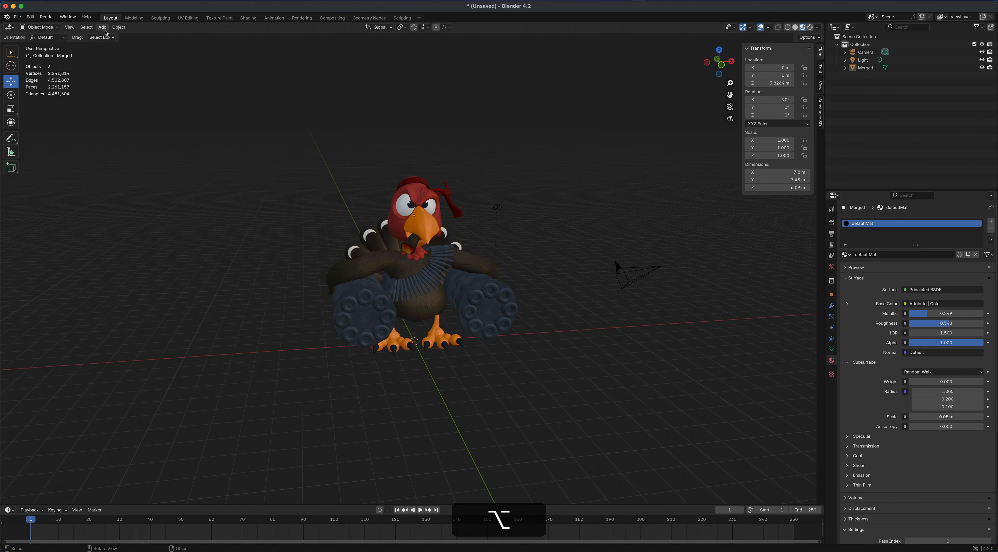
pyautogui.click(106, 33)
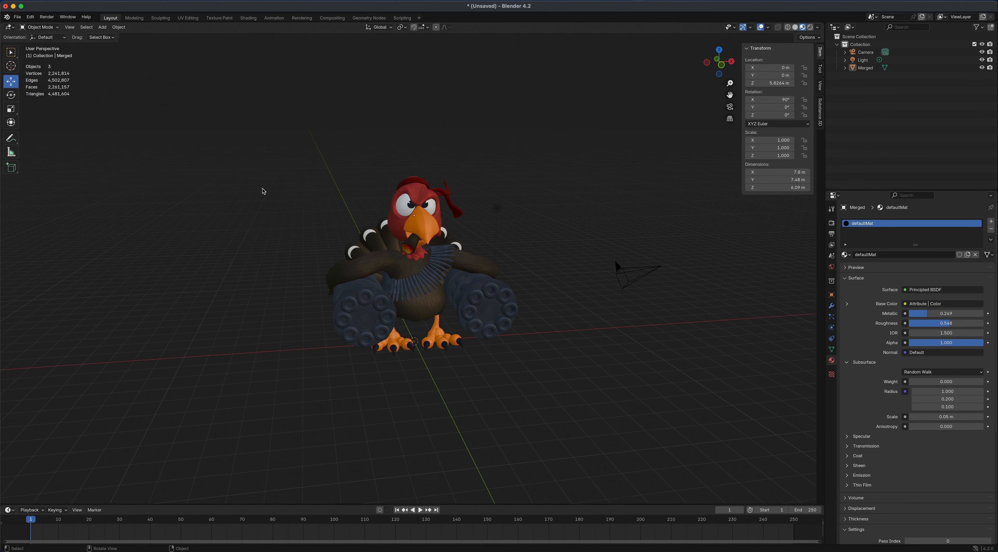
pyautogui.keyDown('alt'); pyautogui.moveTo(263, 184); pyautogui.dragTo(217, 243); pyautogui.keyUp('alt')
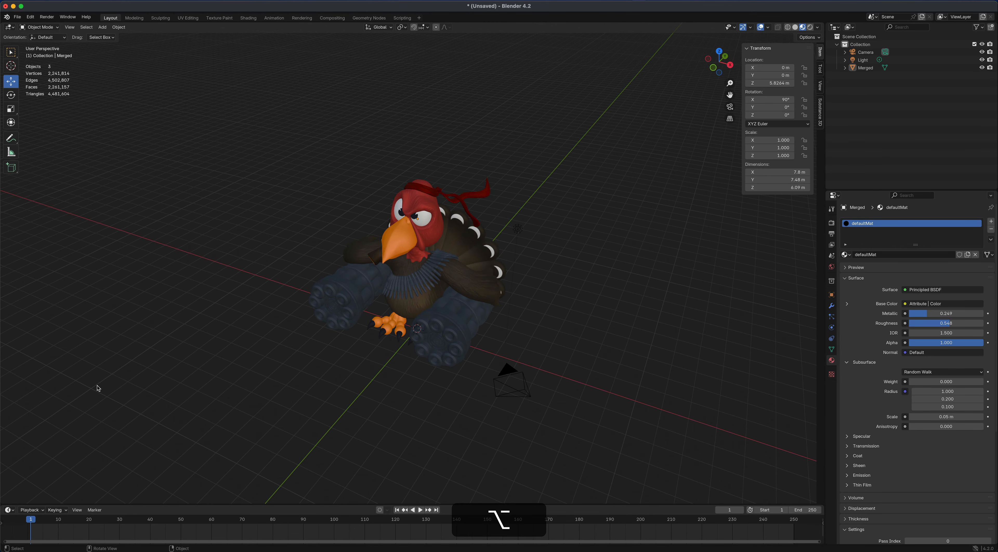
pyautogui.keyDown('alt'); pyautogui.moveTo(476, 191); pyautogui.dragTo(577, 206); pyautogui.keyUp('alt')
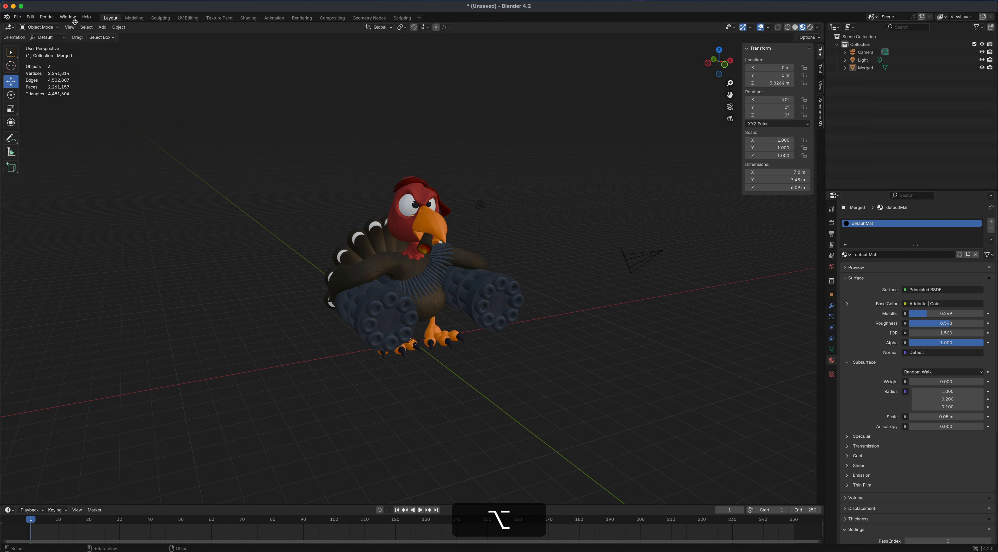
pyautogui.keyDown('alt'); pyautogui.moveTo(272, 246); pyautogui.dragTo(258, 303); pyautogui.keyUp('alt')
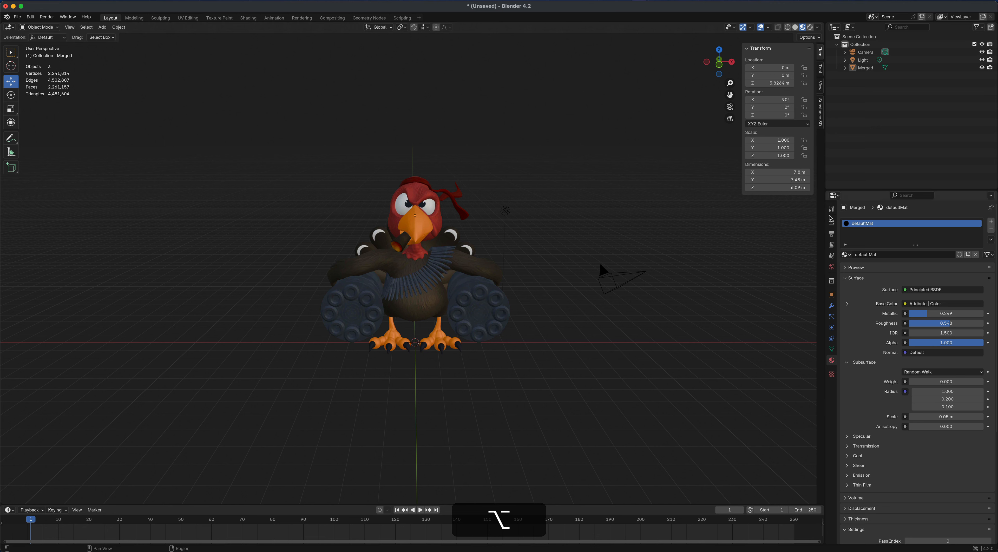
# Show the scene's render settings and view the available render engines.
pyautogui.click(831, 210)
pyautogui.click(832, 223)
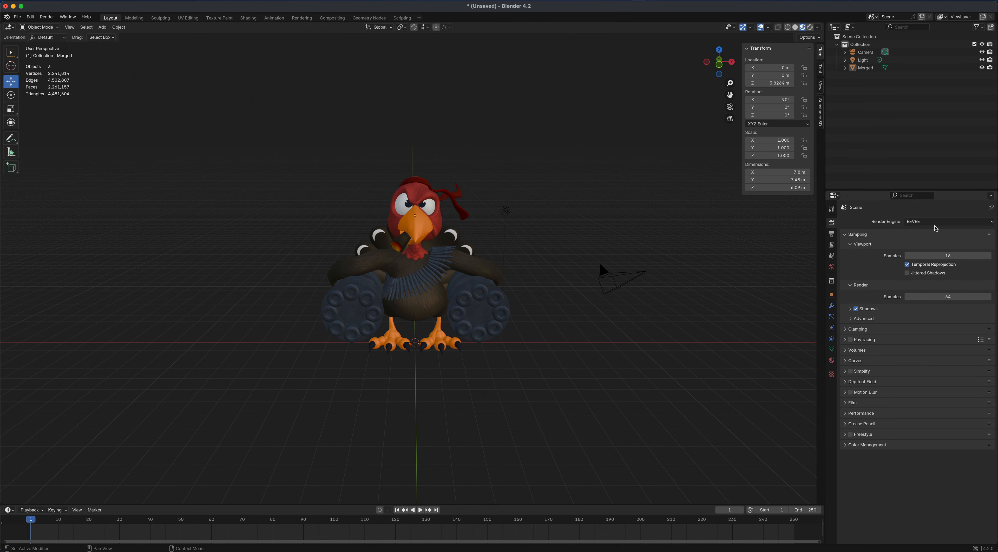
pyautogui.click(993, 222)
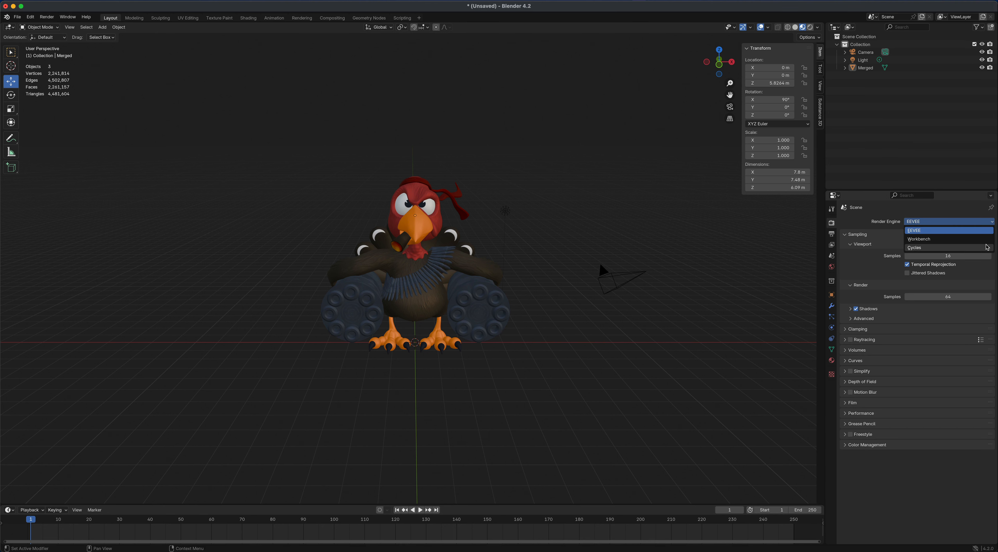
# Examine the vertex-coloured turkey up close and from several angles in the Material Preview.
pyautogui.keyDown('alt'); pyautogui.moveTo(635, 317); pyautogui.dragTo(609, 329); pyautogui.keyUp('alt')
pyautogui.keyDown('alt'); pyautogui.moveTo(268, 274); pyautogui.dragTo(281, 276); pyautogui.keyUp('alt')
pyautogui.scroll(2, 272, 303)
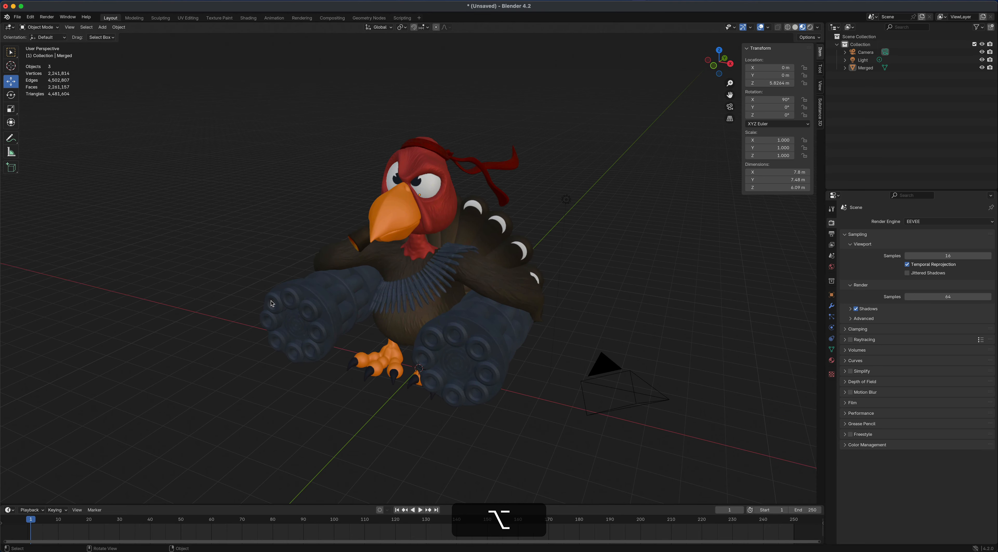
pyautogui.keyDown('alt'); pyautogui.moveTo(606, 276); pyautogui.dragTo(498, 198); pyautogui.keyUp('alt')
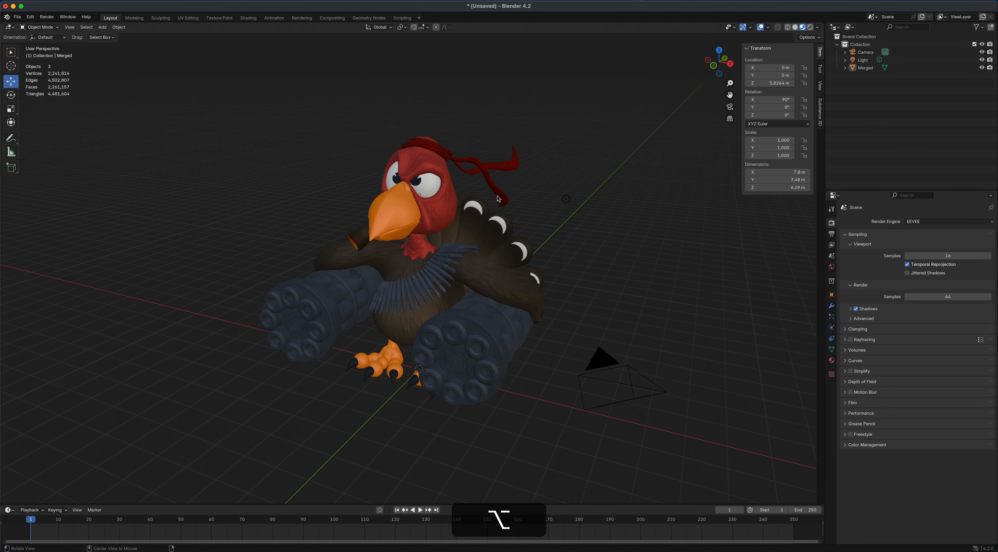
pyautogui.scroll(-1, 202, 288)
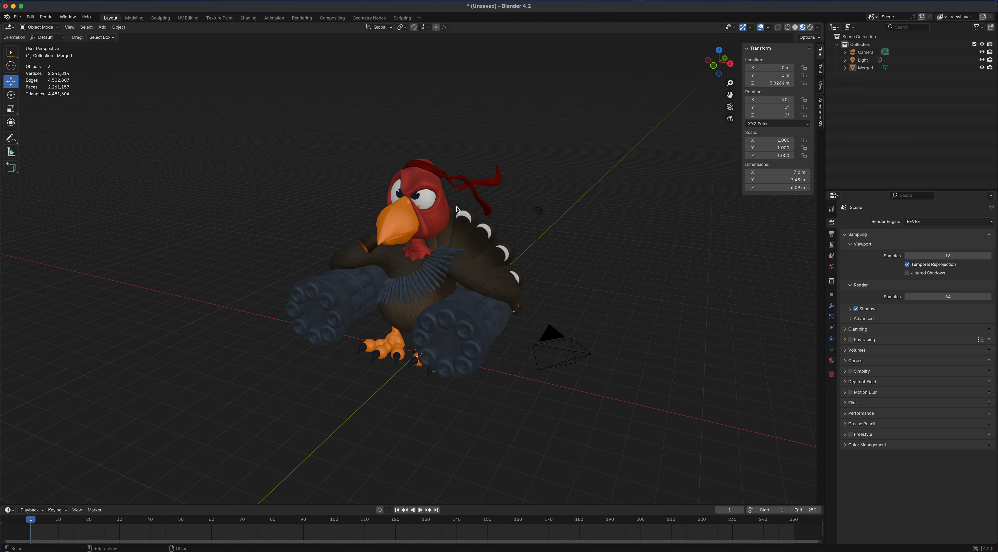
pyautogui.keyDown('alt'); pyautogui.moveTo(603, 295); pyautogui.dragTo(595, 294); pyautogui.keyUp('alt')
pyautogui.keyDown('alt'); pyautogui.moveTo(272, 214); pyautogui.dragTo(277, 217); pyautogui.keyUp('alt')
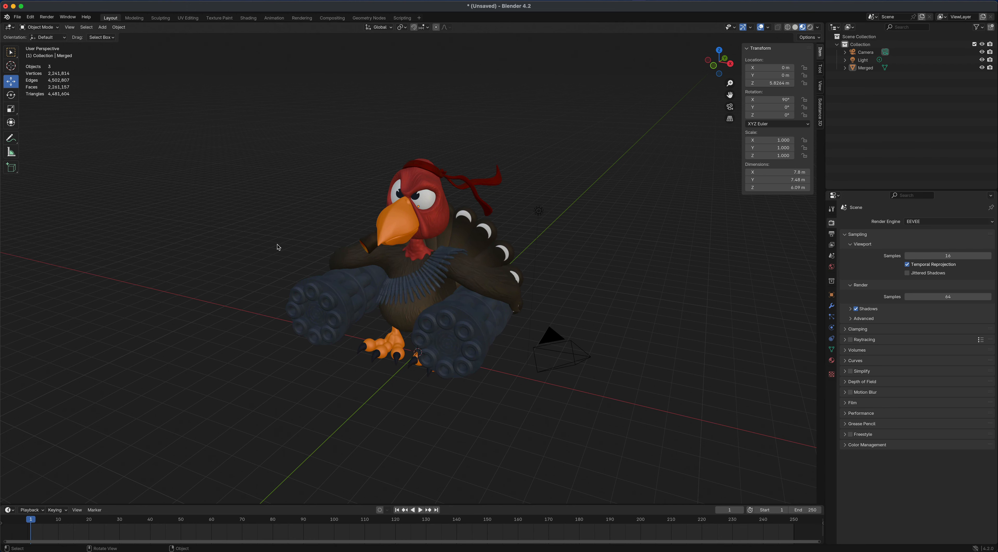
pyautogui.keyDown('alt'); pyautogui.moveTo(301, 226); pyautogui.dragTo(390, 267); pyautogui.keyUp('alt')
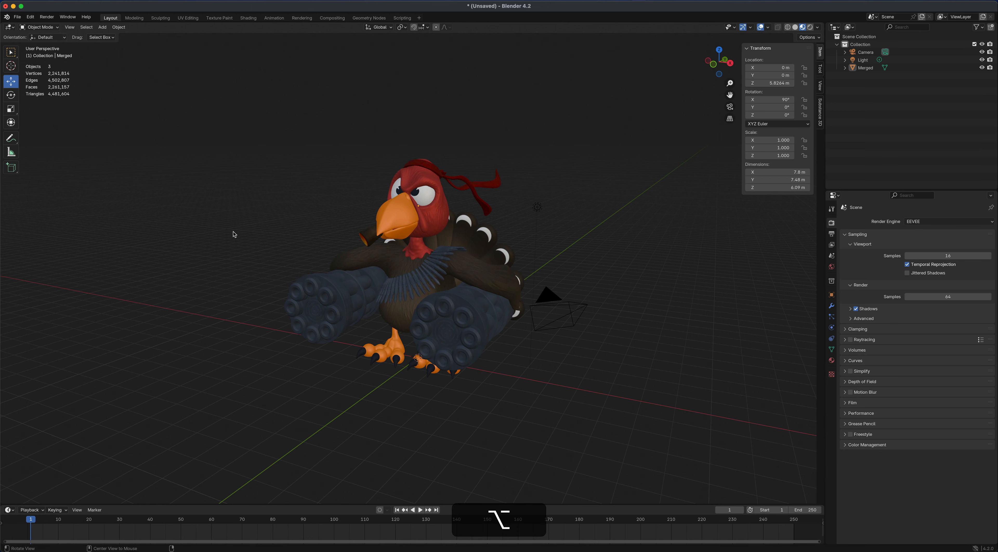
pyautogui.moveTo(234, 235)
pyautogui.keyDown('alt'); pyautogui.mouseDown()
pyautogui.moveTo(285, 236)
pyautogui.moveTo(234, 238)
pyautogui.mouseUp(); pyautogui.keyUp('alt')
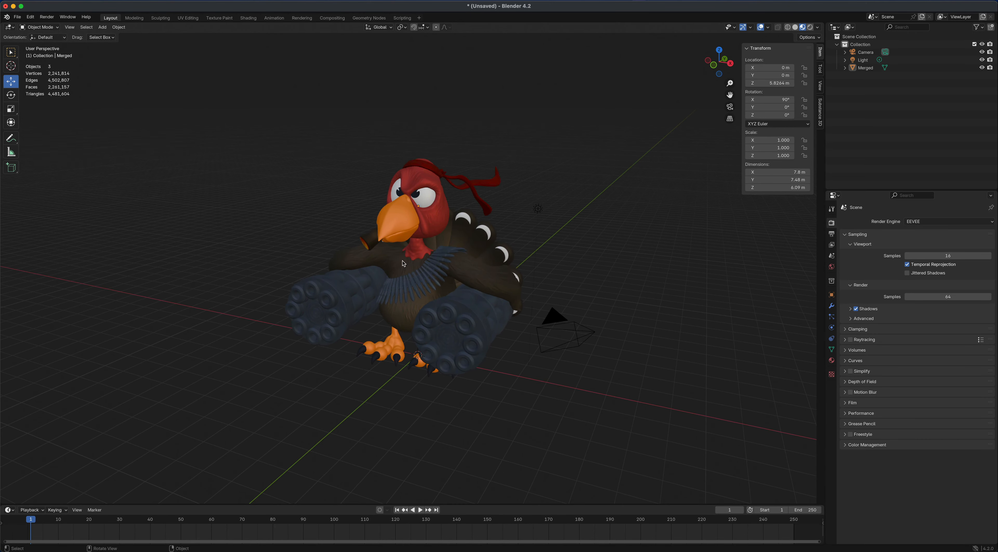
# Open the Witch scene file with its area lights and view the witch model.
pyautogui.click(17, 16)
pyautogui.click(17, 16)
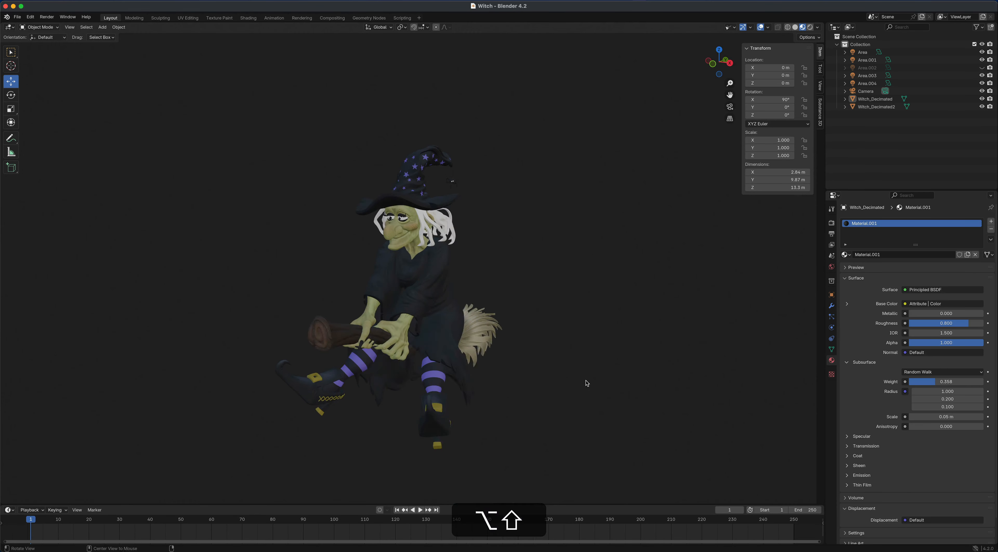
pyautogui.keyDown('alt'); pyautogui.moveTo(586, 383); pyautogui.dragTo(439, 306); pyautogui.keyUp('alt')
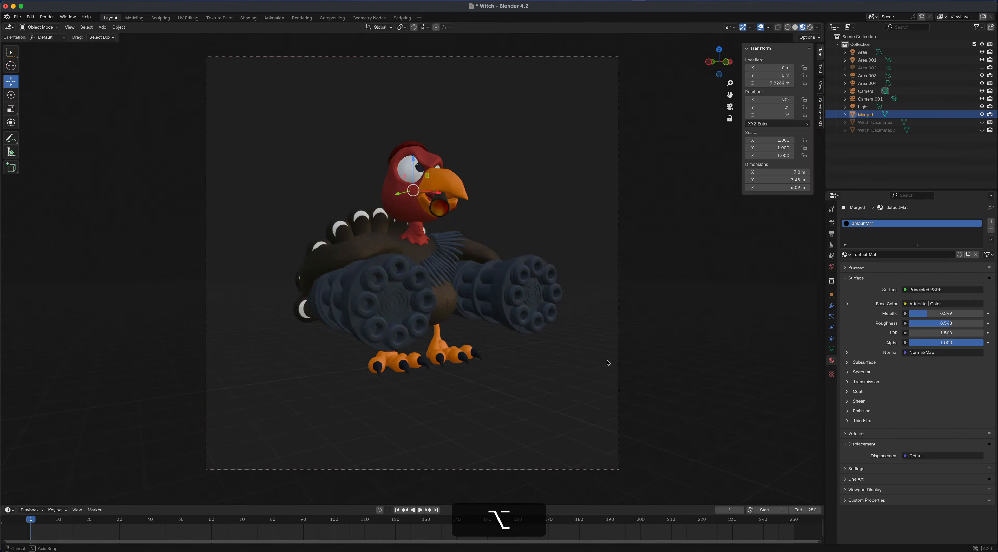
# Frame the turkey in the Witch scene's camera view and render the image.
pyautogui.keyDown('alt'); pyautogui.moveTo(606, 364); pyautogui.dragTo(710, 300); pyautogui.keyUp('alt')
pyautogui.press('KP_0')
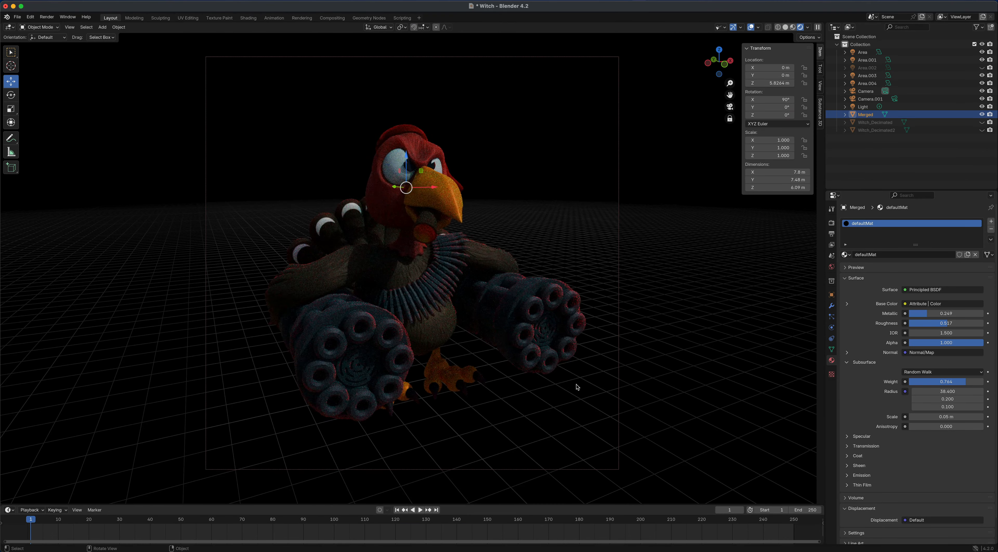
pyautogui.press('F12')
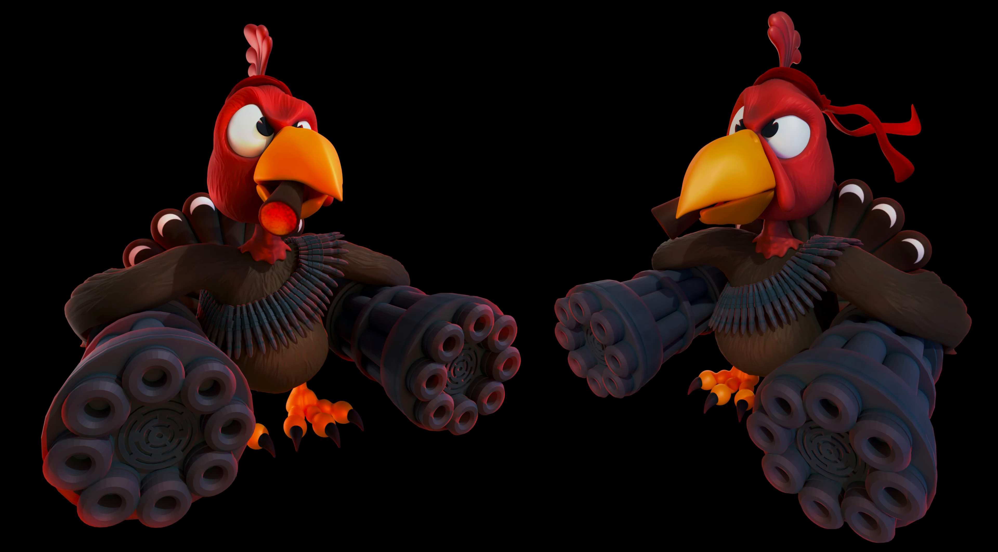